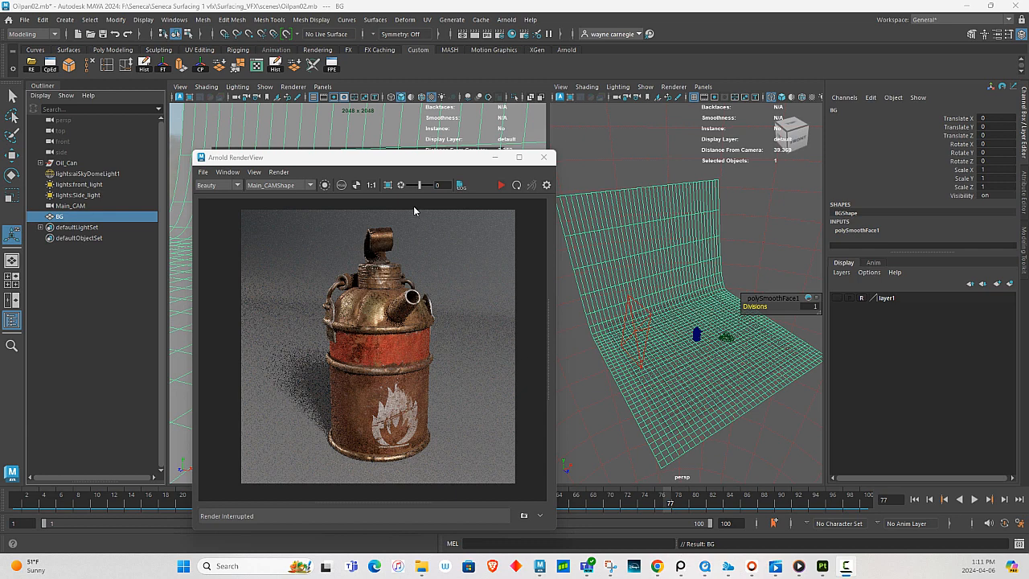
Examine the oil can render up close and scrub through the turntable animation, returning to frame 1.
drag(412, 159, 421, 122)
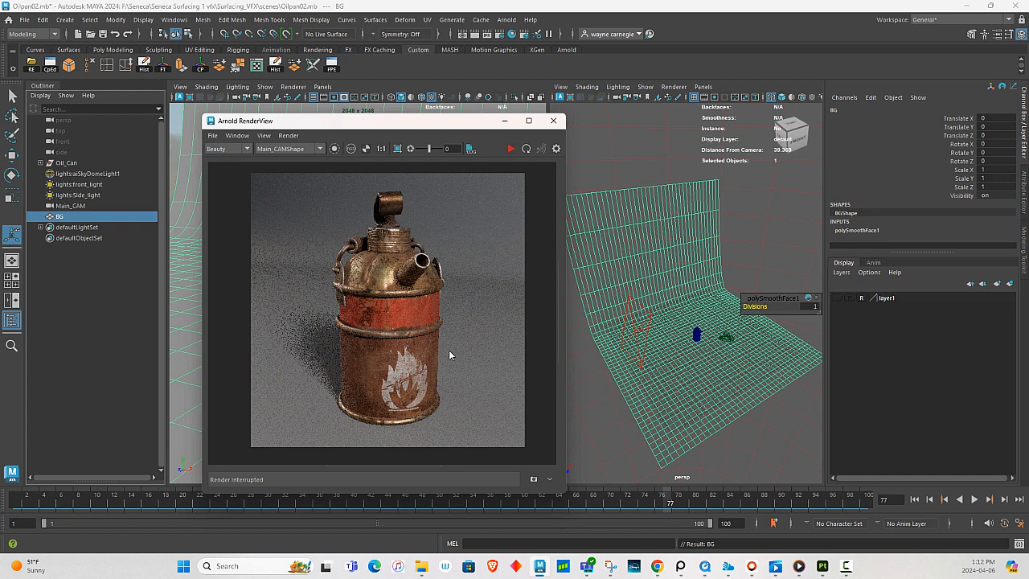
scroll(449, 350, up, 2)
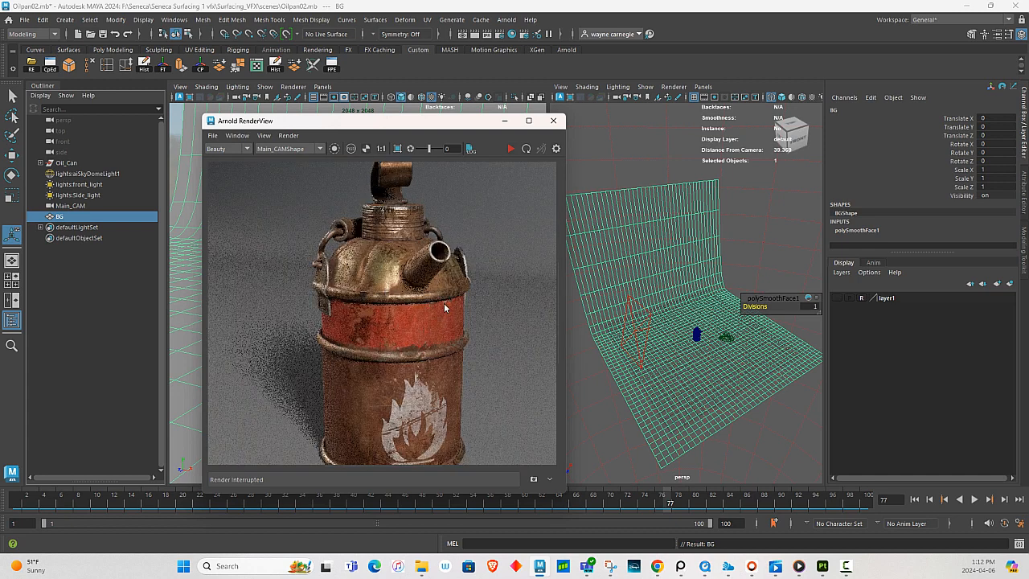
scroll(445, 307, down, 3)
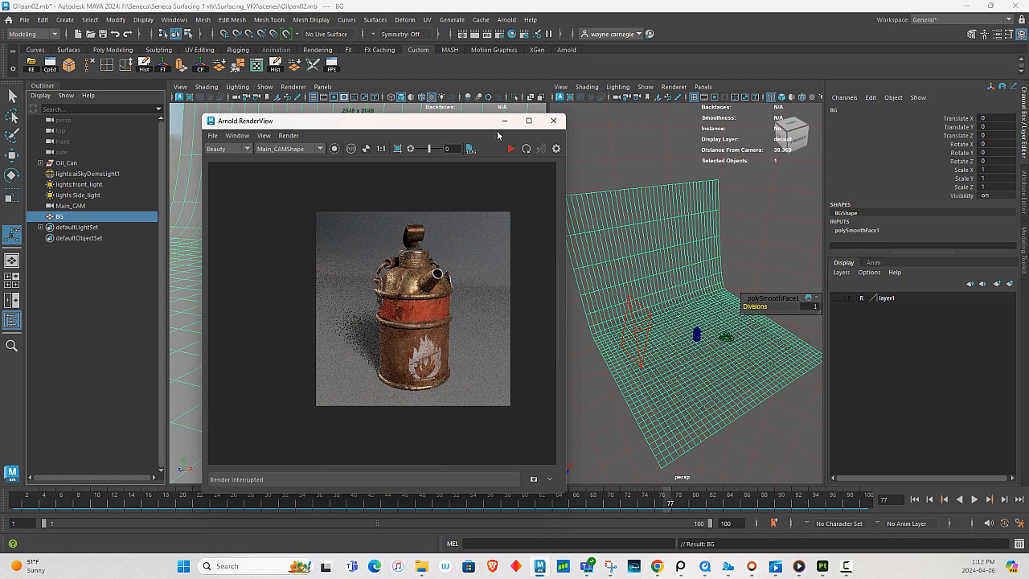
click(504, 121)
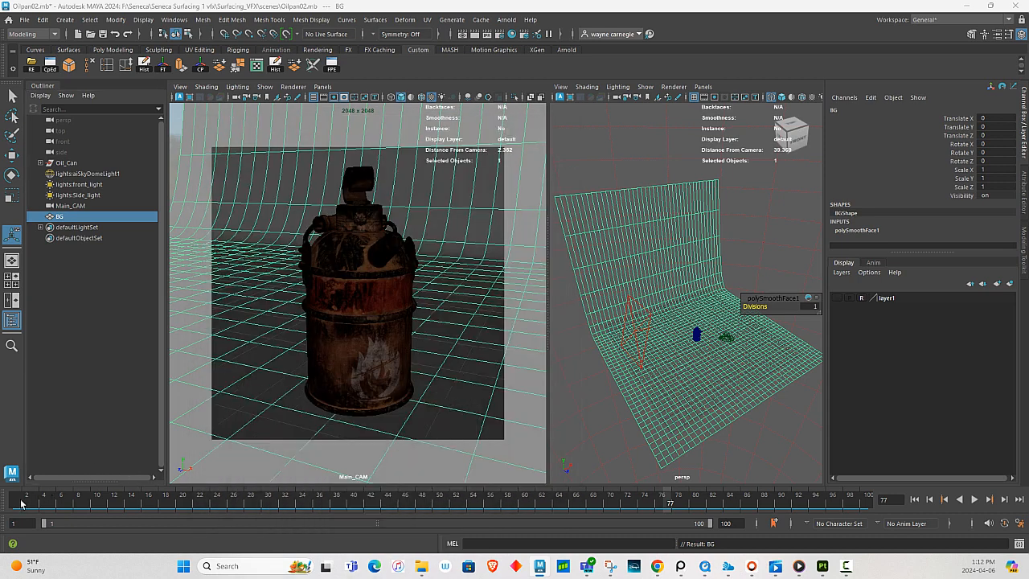
drag(21, 503, 208, 504)
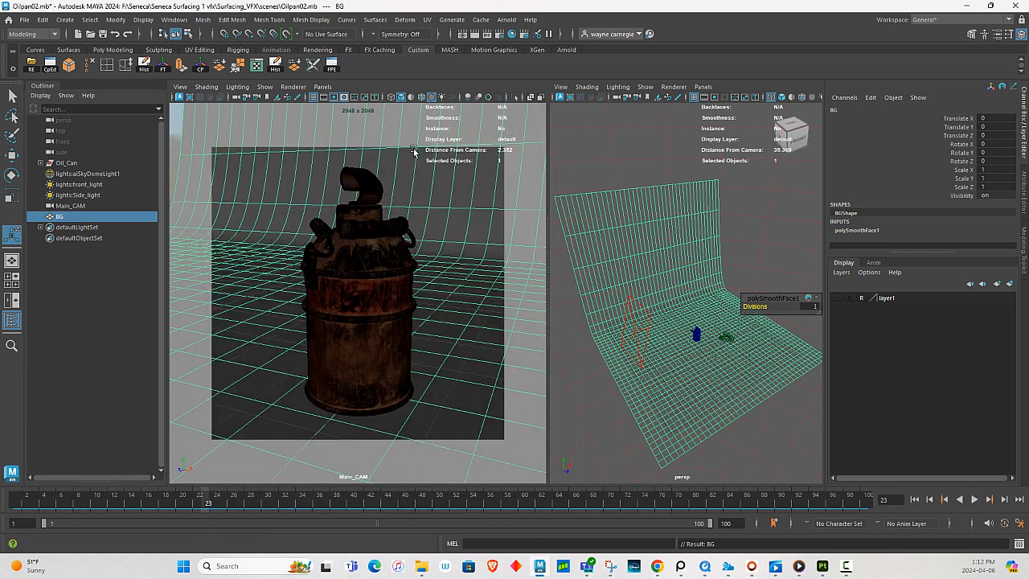
click(378, 91)
drag(43, 501, 12, 497)
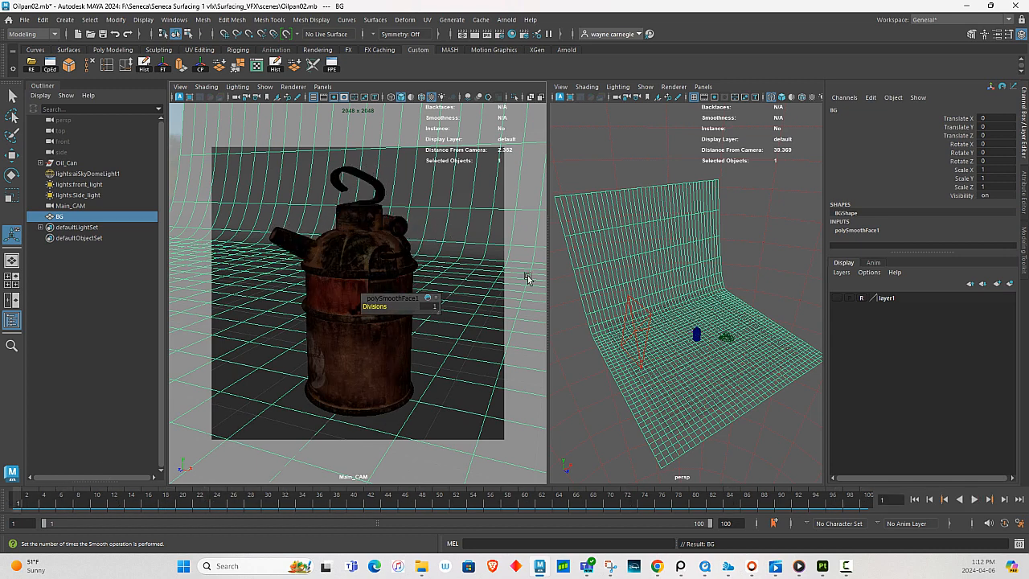
Open the Render Setup editor and arrange the Arnold render view beside it with the oil can enlarged.
click(524, 33)
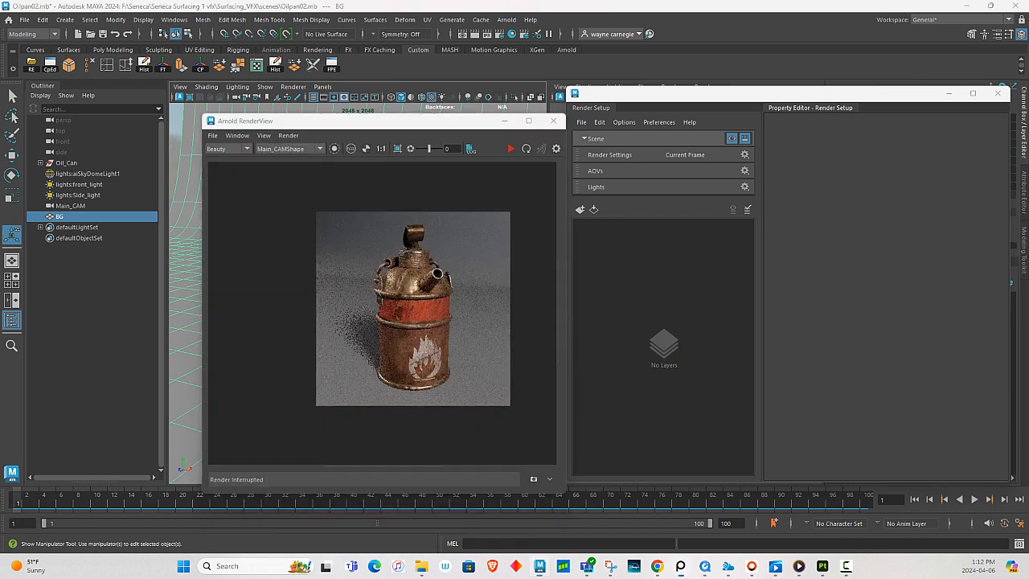
drag(457, 124, 418, 138)
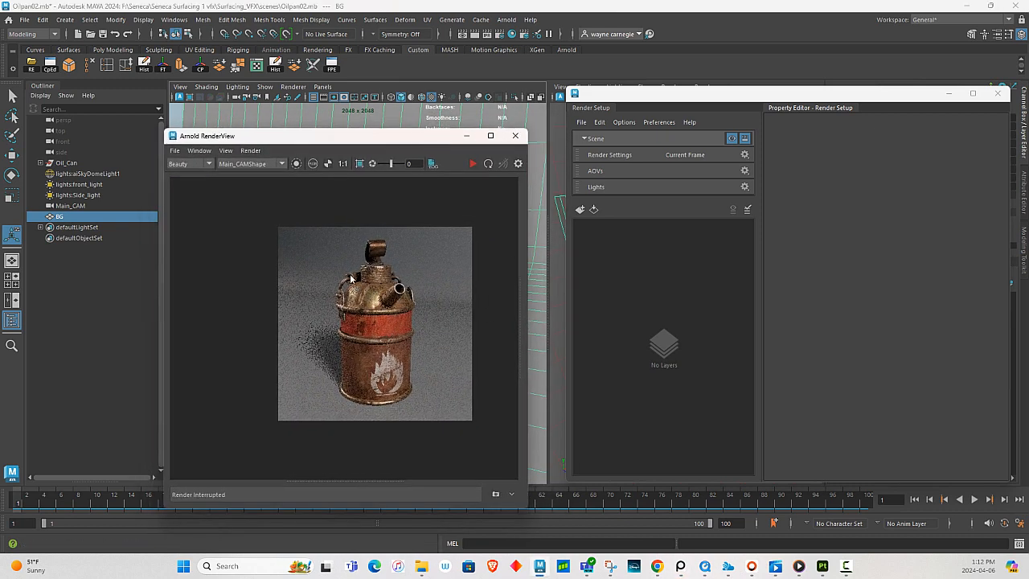
scroll(381, 326, up, 2)
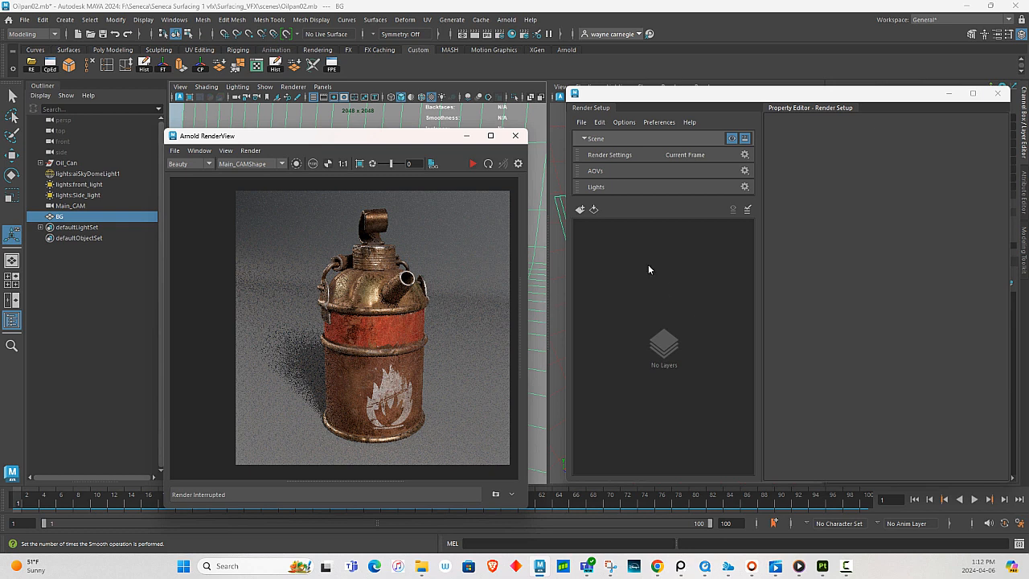
Create a render layer named OilCan_beauty_rl and copy the OilCan_ prefix from its name.
click(580, 209)
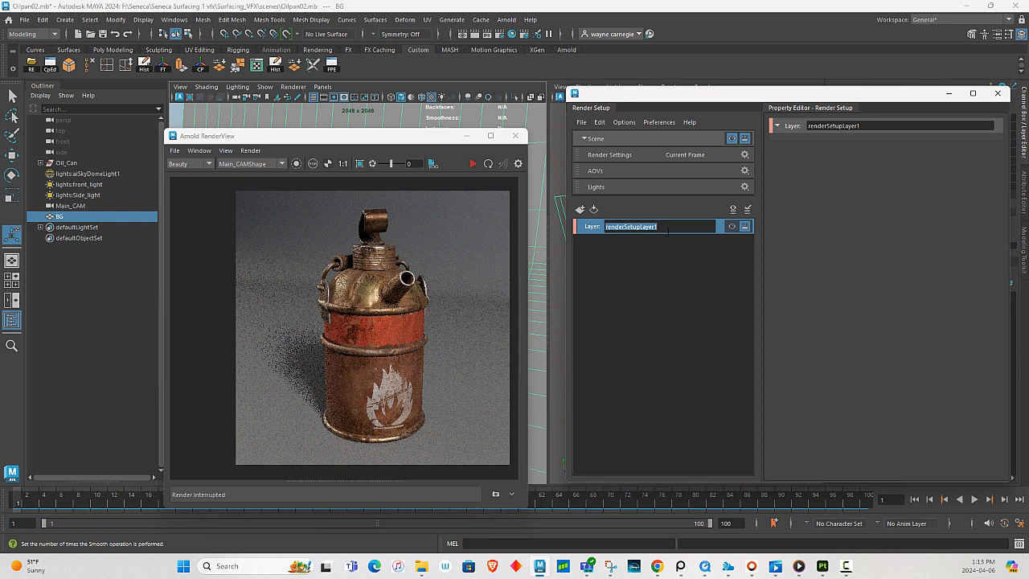
drag(659, 227, 580, 225)
text(gas)
key(BackSpace)
key(BackSpace)
key(BackSpace)
text(OilCan_beauty_r)
drag(627, 226, 585, 226)
key(ctrl+c)
key(Return)
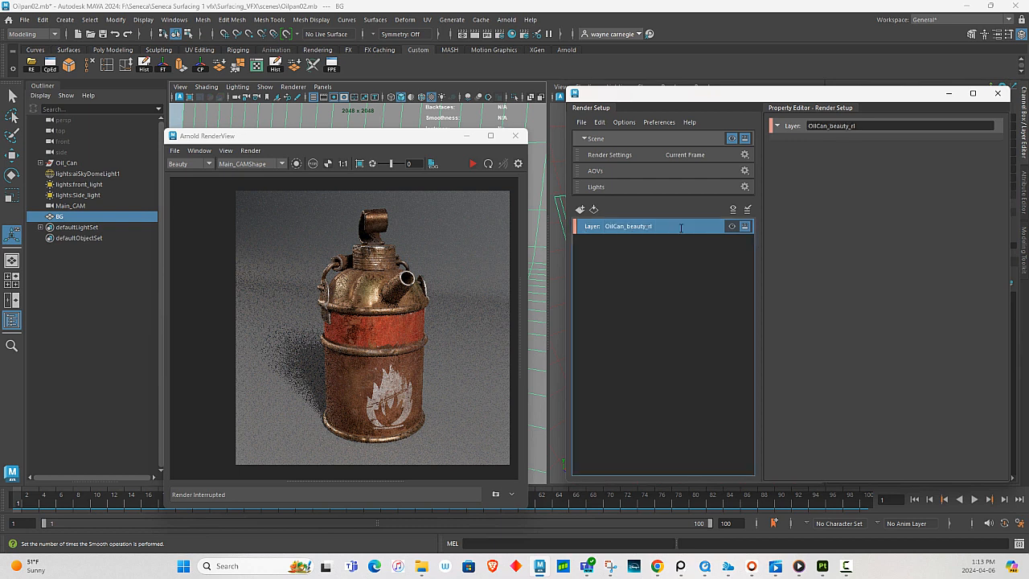
Create a collection named OilCan_GEO in the OilCan_beauty_rl layer.
right_click(616, 227)
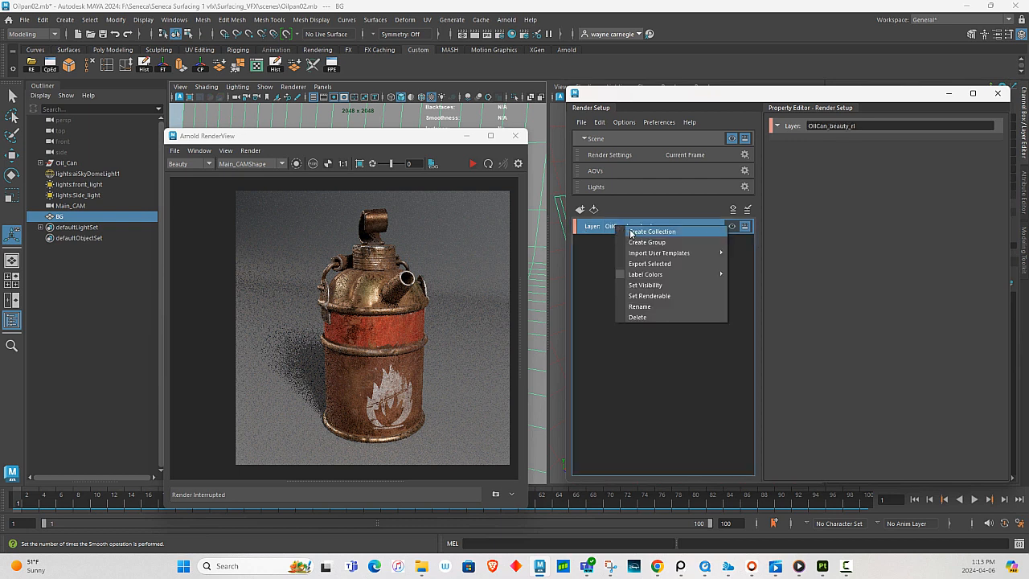
click(632, 232)
key(ctrl+v)
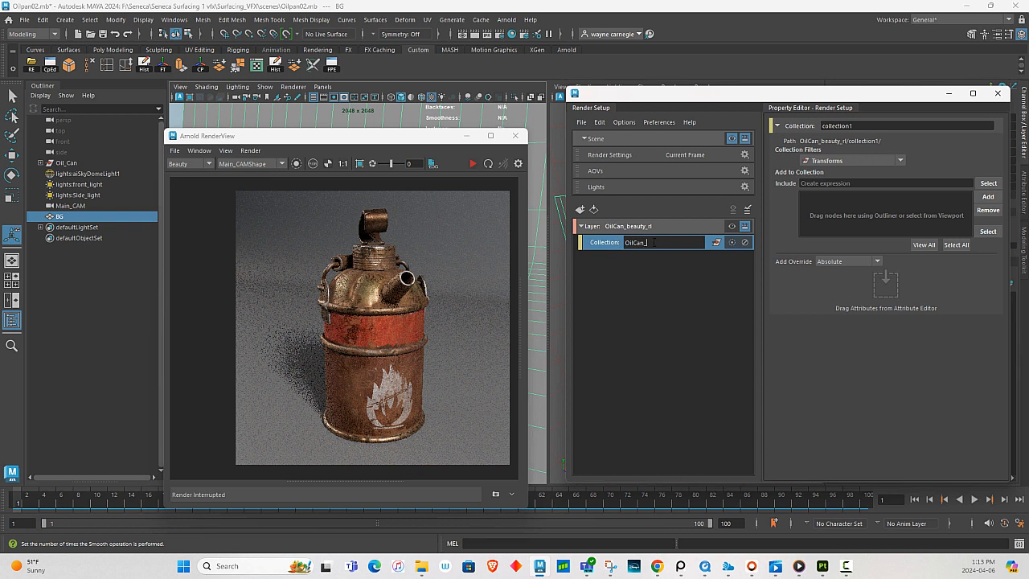
text(GEO)
key(Return)
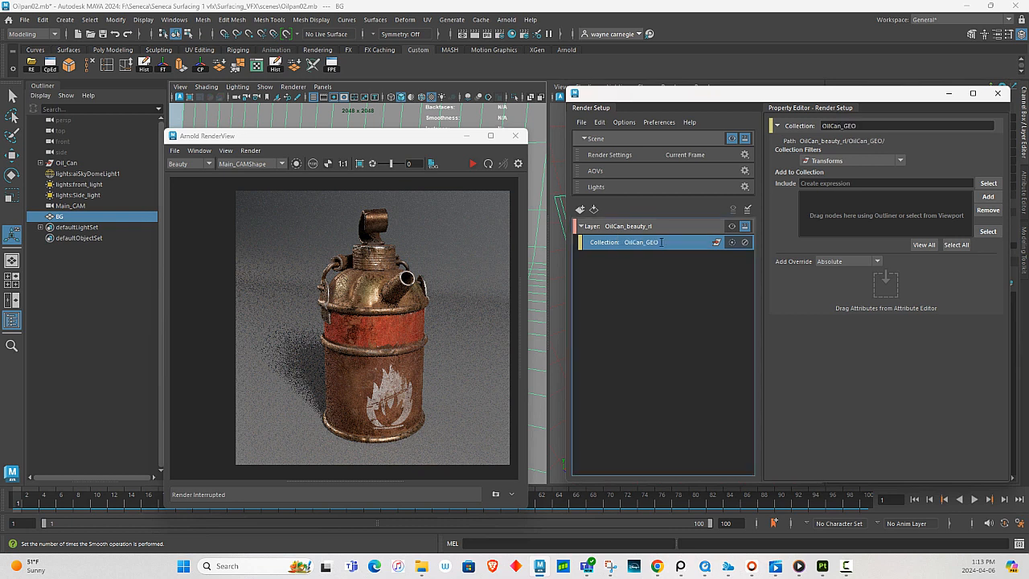
Add the Oil_Can group to the OilCan_GEO collection and minimize the Arnold render view.
click(68, 164)
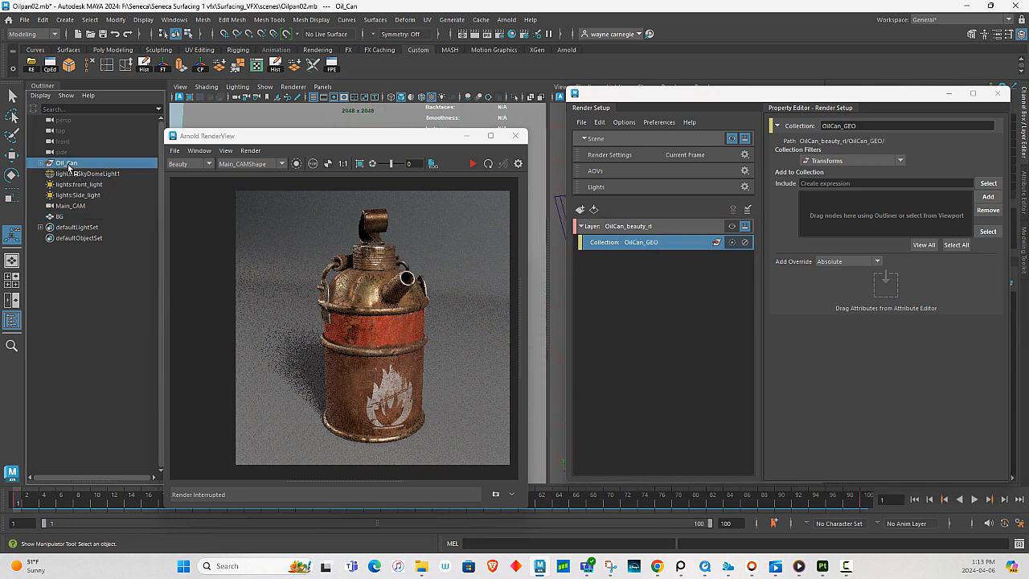
click(466, 135)
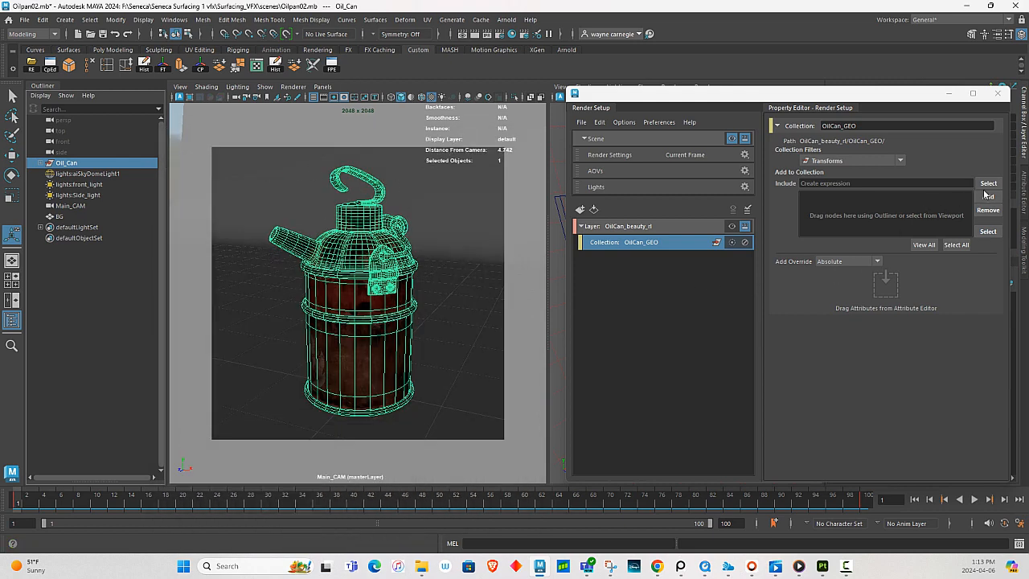
click(989, 197)
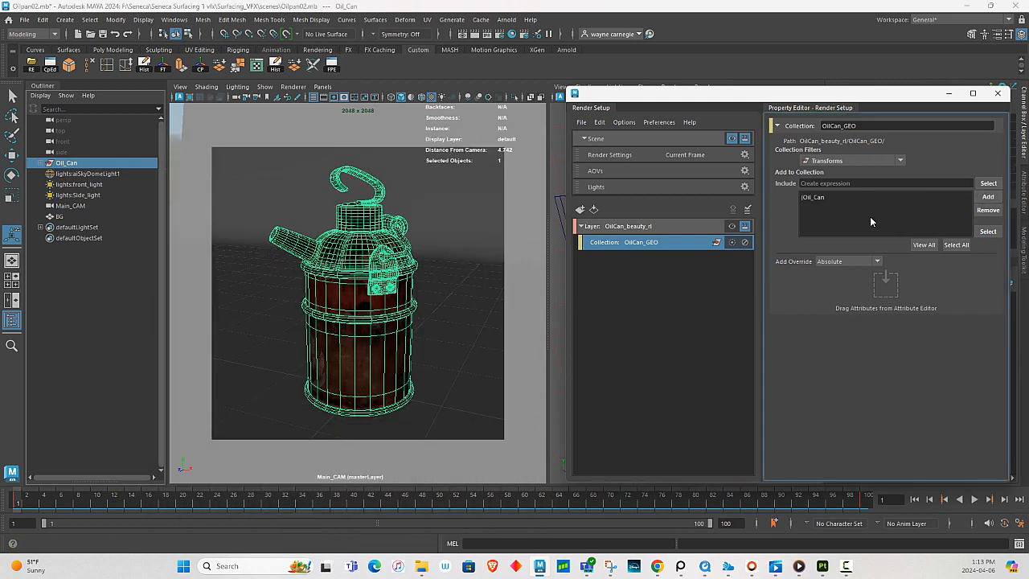
Create a second collection named OilCan_lights in the OilCan_beauty_rl layer.
click(632, 228)
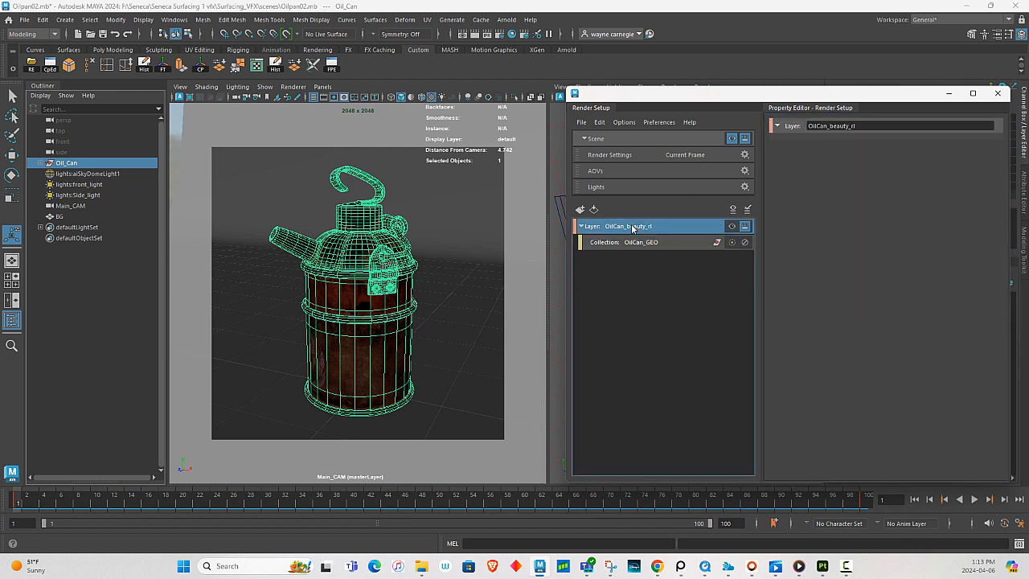
right_click(633, 228)
click(649, 231)
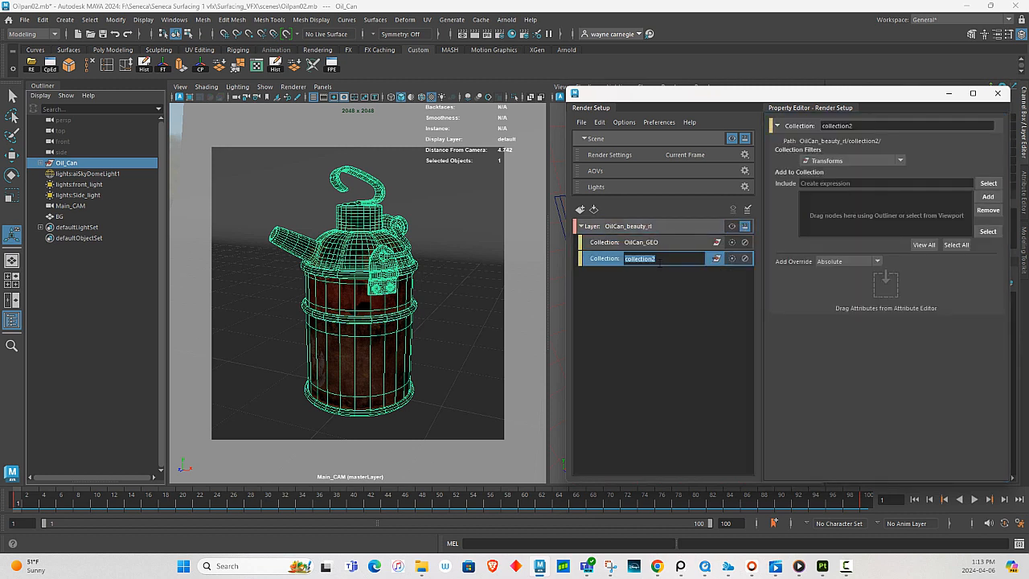
text(OilCan_lights)
key(Return)
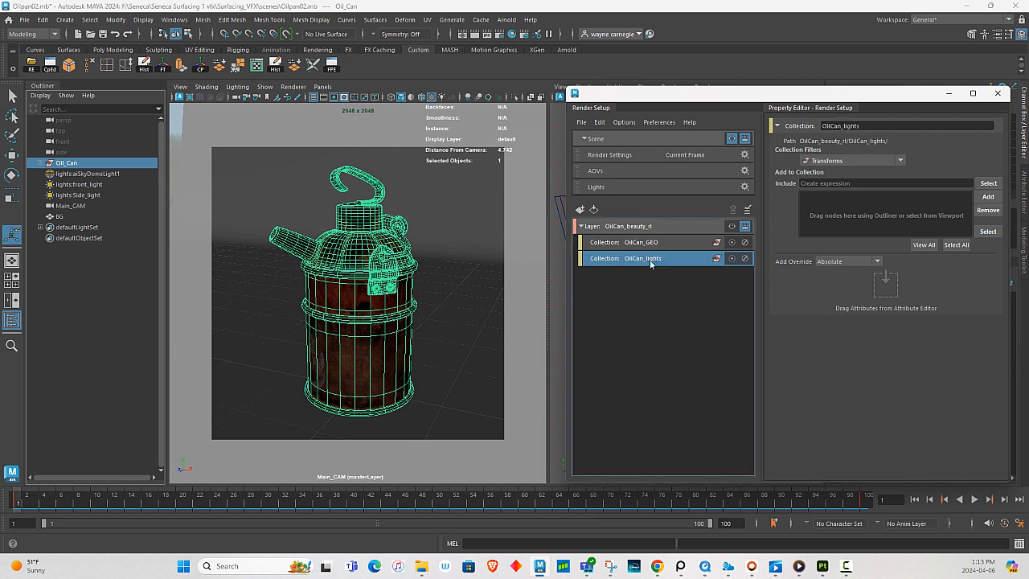
click(583, 226)
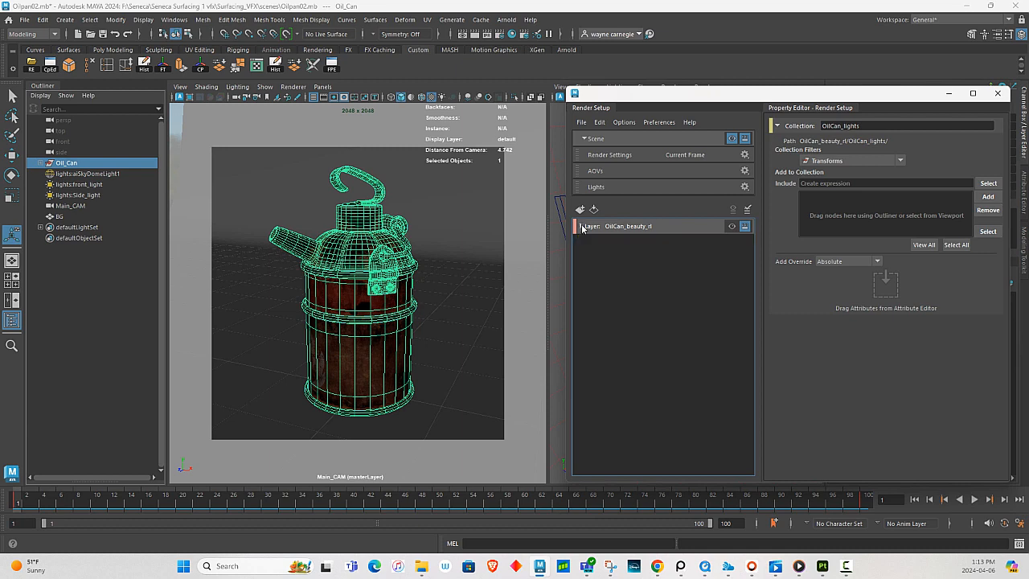
click(583, 227)
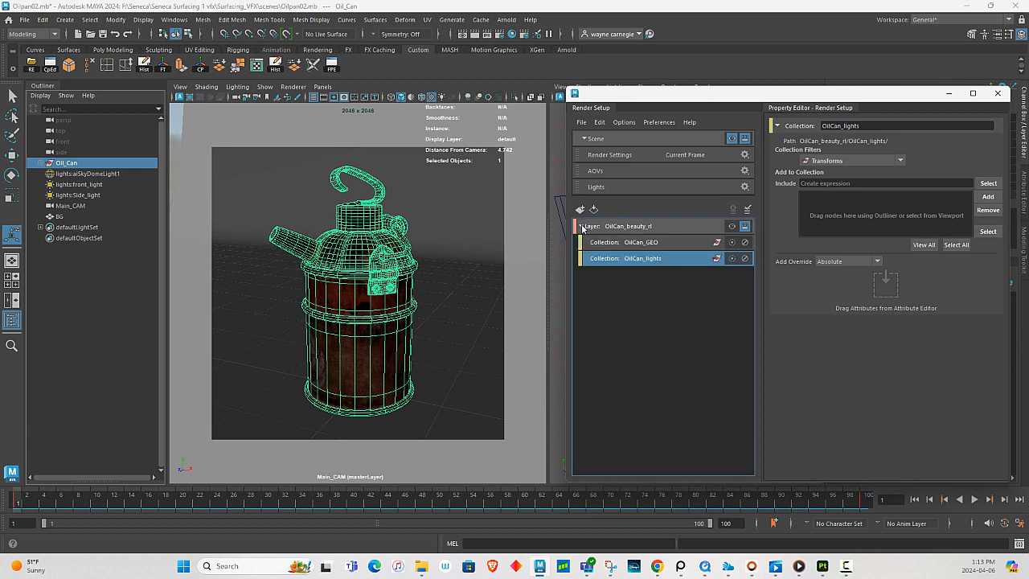
Make the OilCan_beauty_rl layer visible and check the sky dome light's shadow and visibility attributes.
click(731, 226)
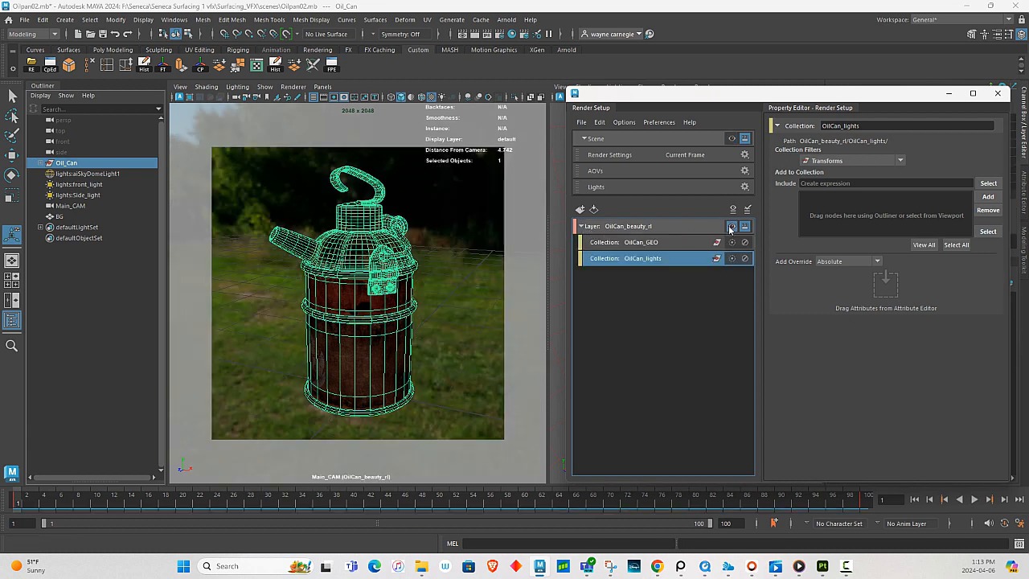
click(81, 175)
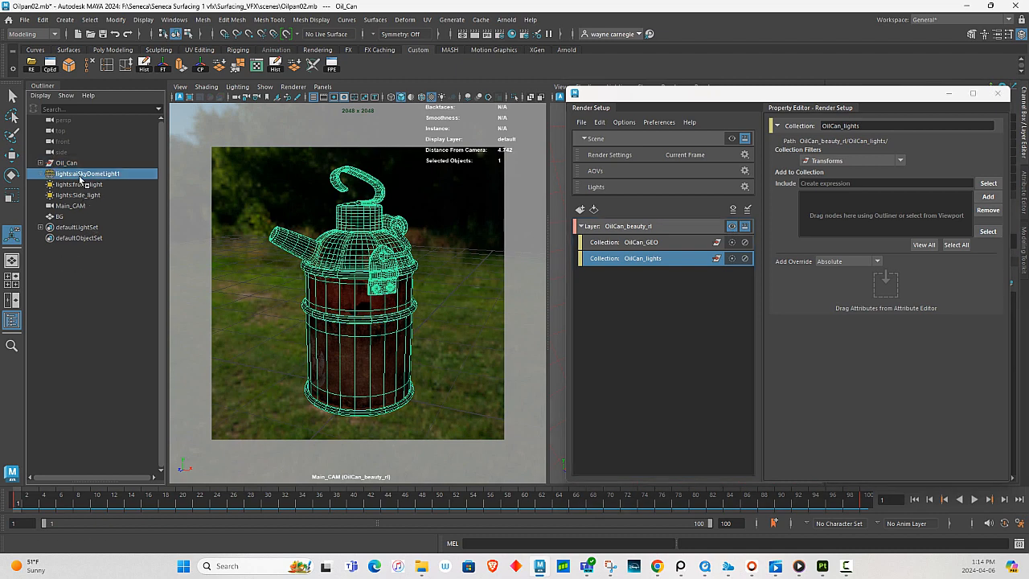
key(ctrl+a)
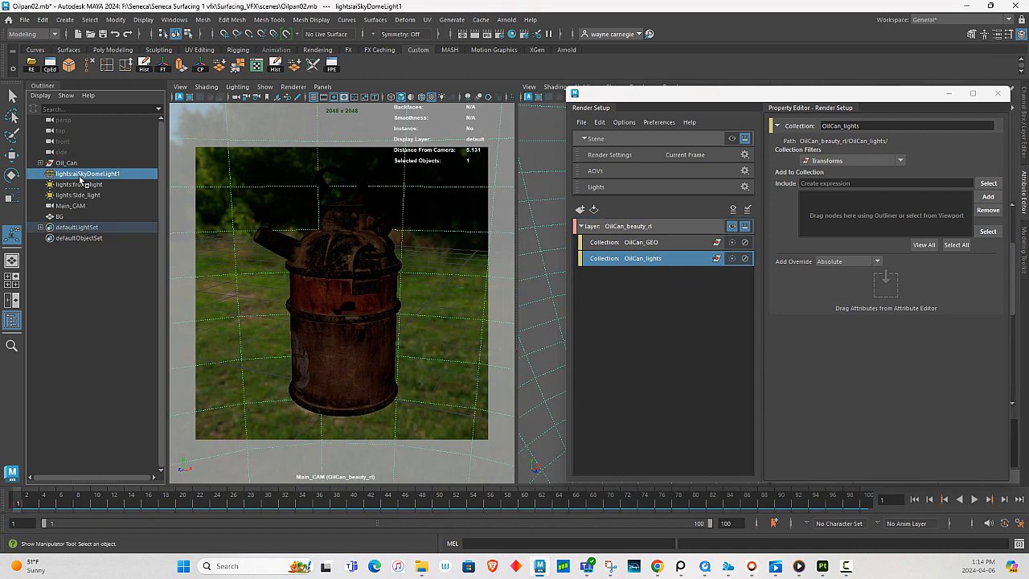
click(939, 97)
click(941, 96)
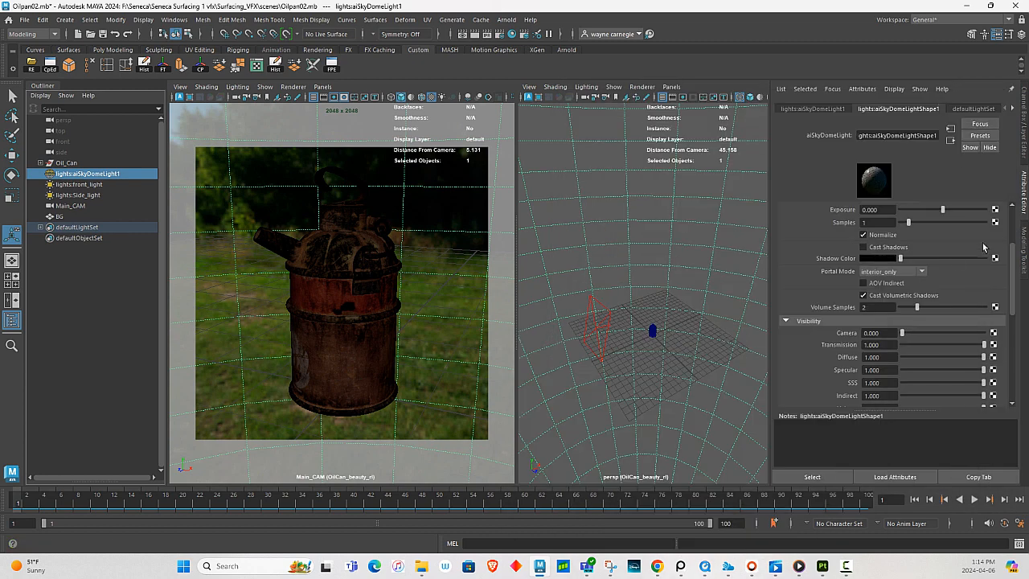
scroll(909, 344, down, 1)
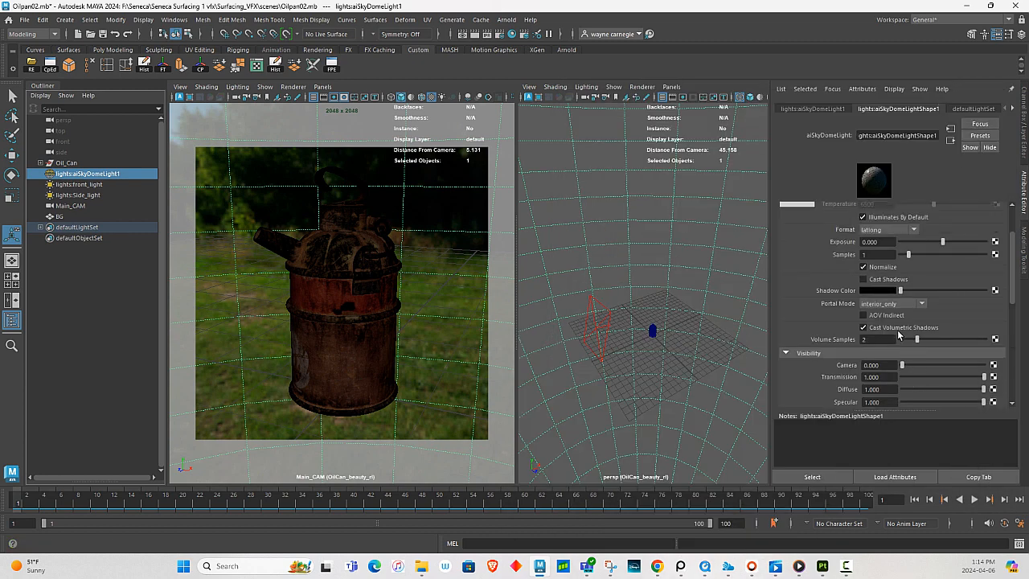
scroll(897, 326, down, 1)
scroll(898, 326, up, 1)
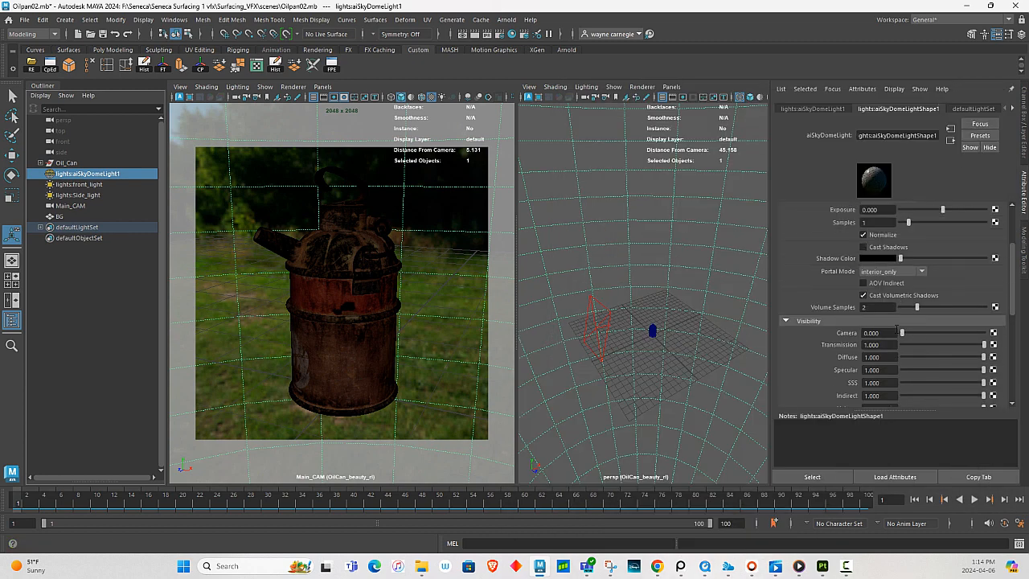
Create an absolute override for the front light's Cast Shadows attribute in the visible layer and turn Ai Cast Shadows off.
click(108, 187)
scroll(912, 315, down, 3)
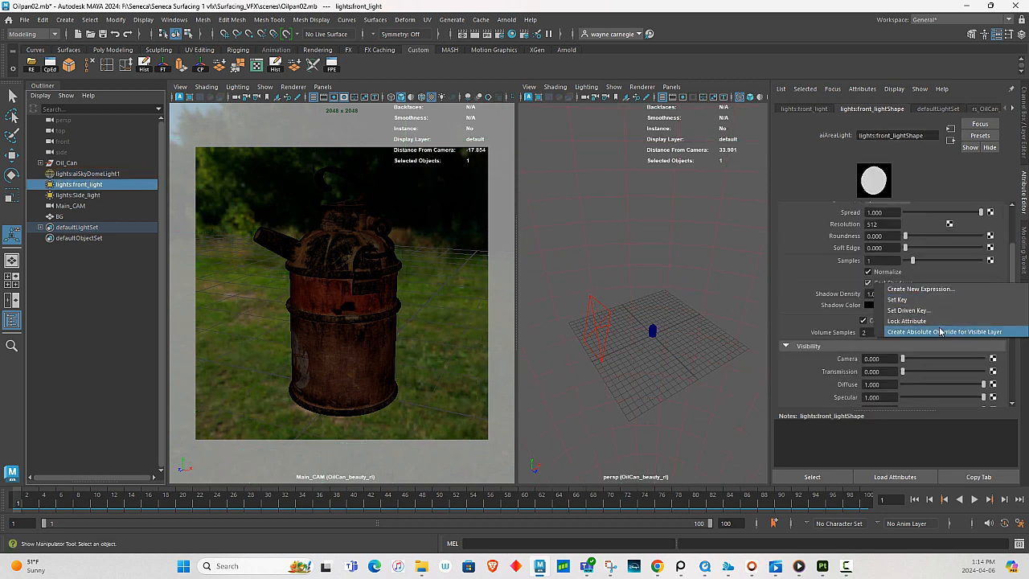
click(530, 34)
click(682, 275)
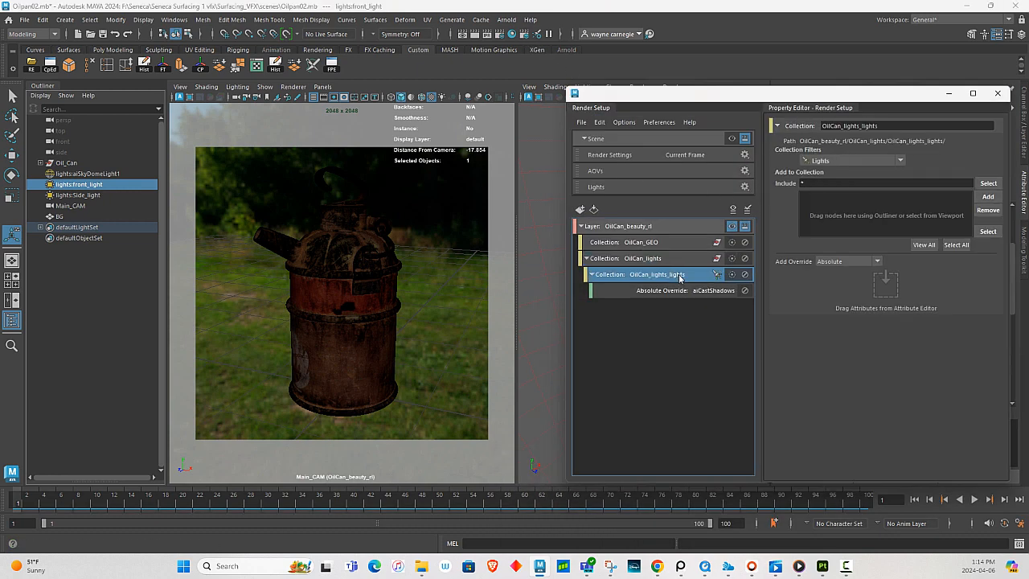
click(702, 292)
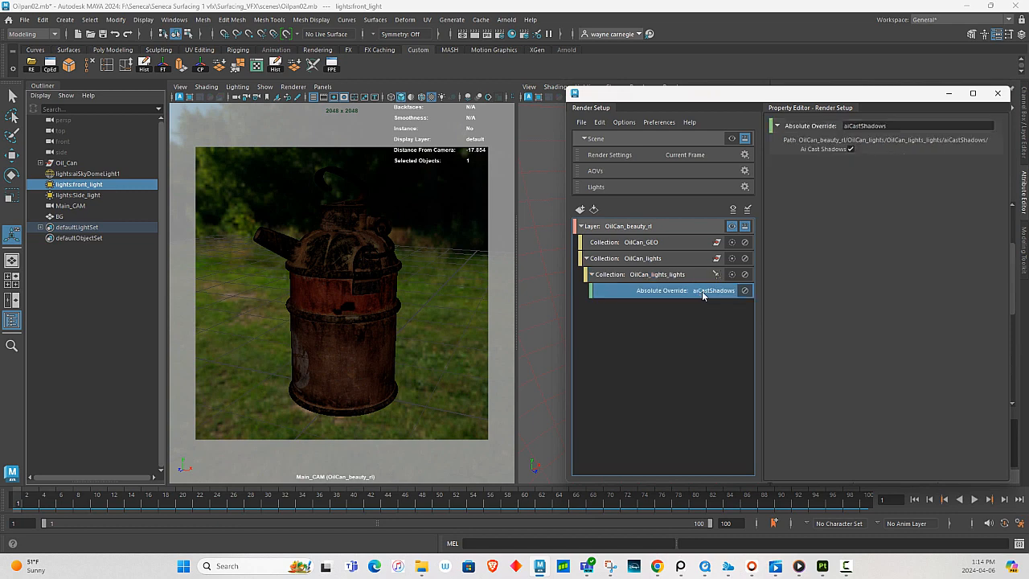
click(851, 149)
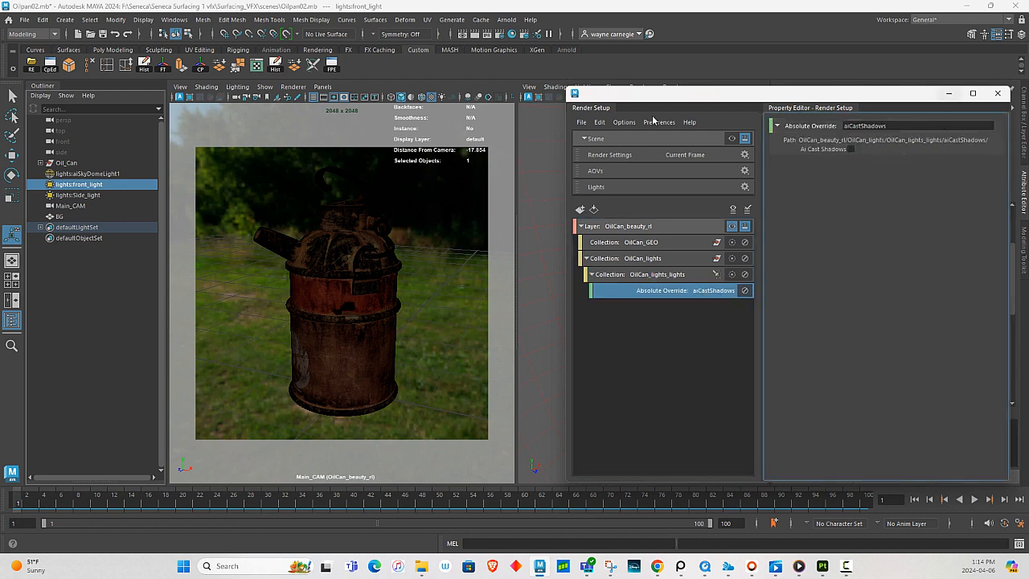
Collapse the beauty layer and create another render layer named OilCan_shadow_rl.
click(581, 226)
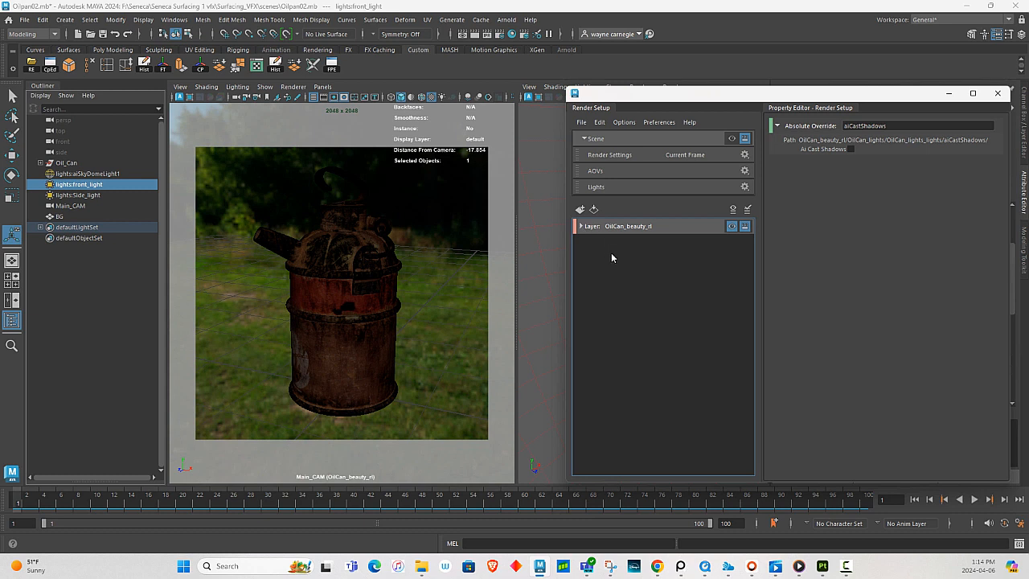
click(580, 209)
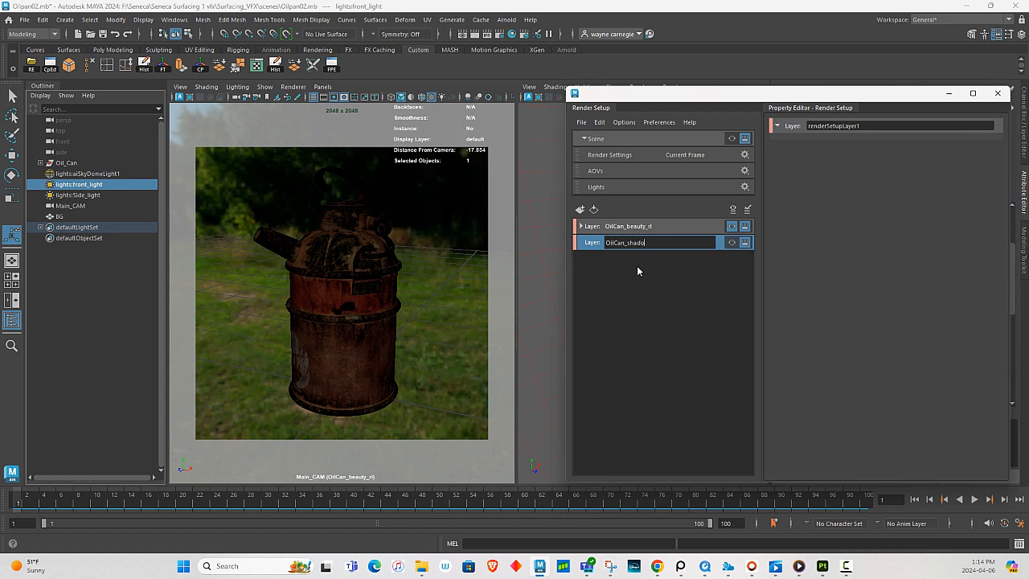
text(OilCan_shadow_rl)
key(Return)
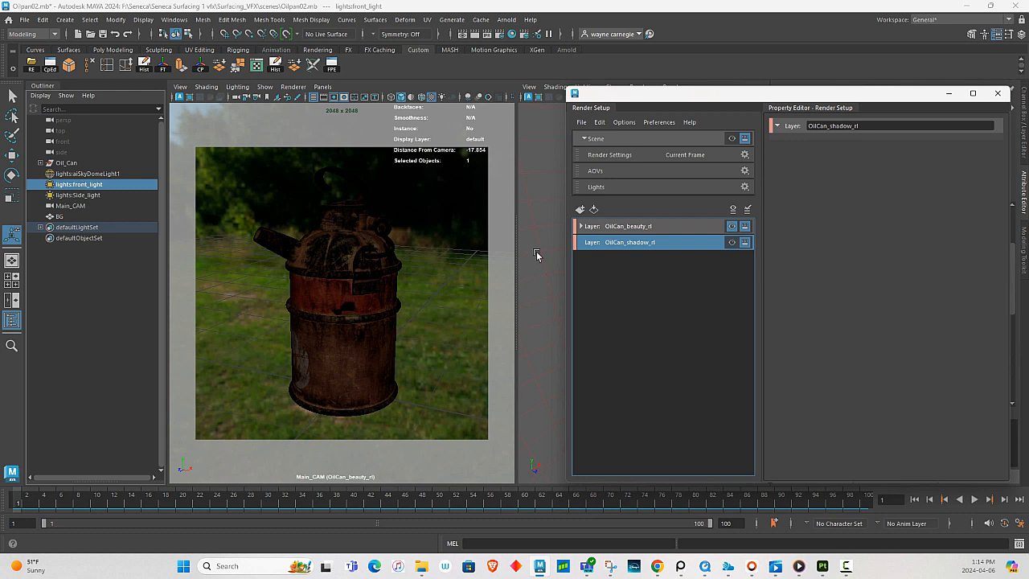
Create a collection named OilCan_shadow_GEO in the OilCan_shadow_rl layer.
right_click(606, 248)
click(620, 251)
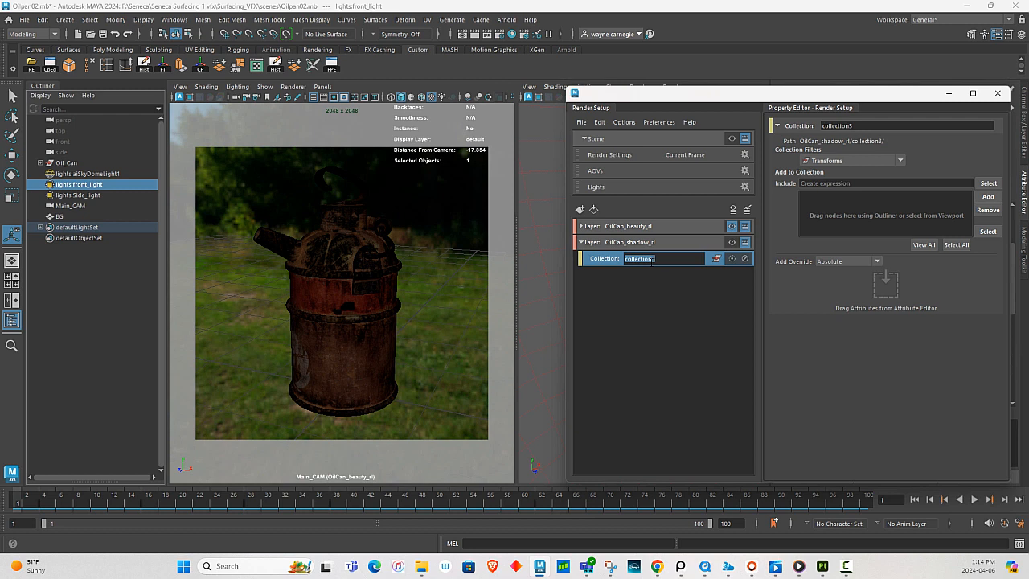
text(OilCan_shadow_GEO)
key(Return)
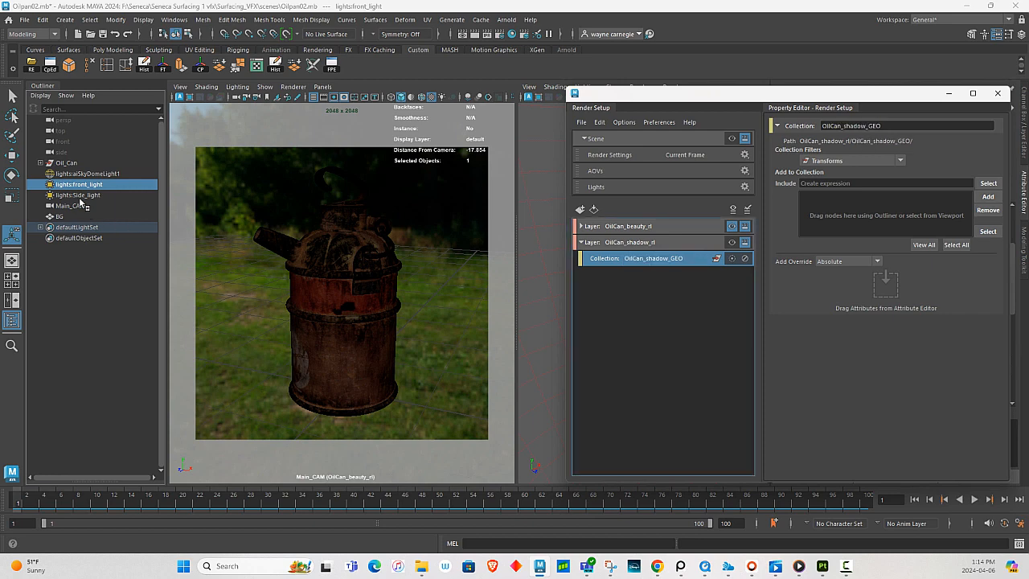
Make the master scene visible and add Oil_Can and BG to the OilCan_shadow_GEO collection.
click(64, 164)
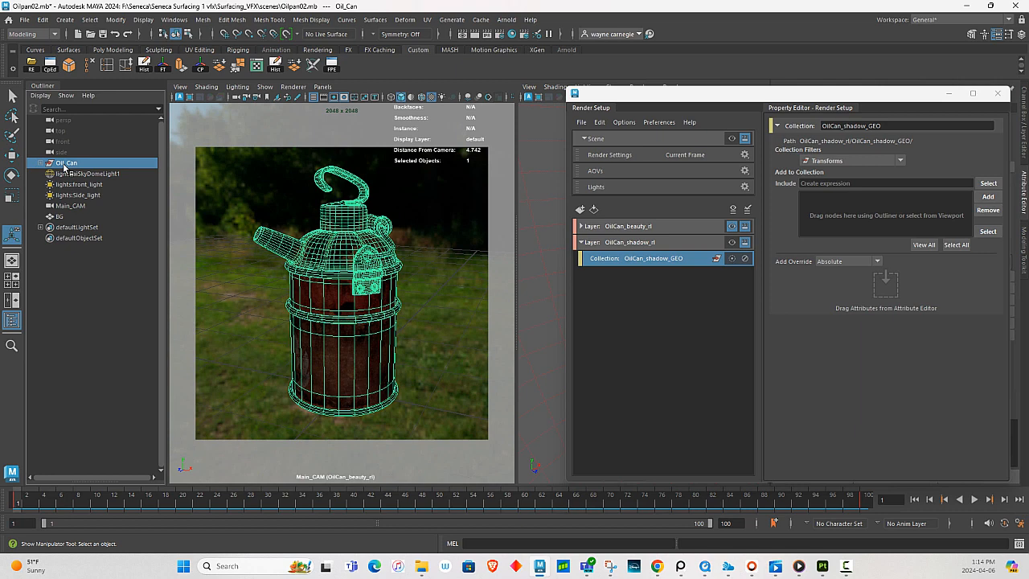
click(732, 139)
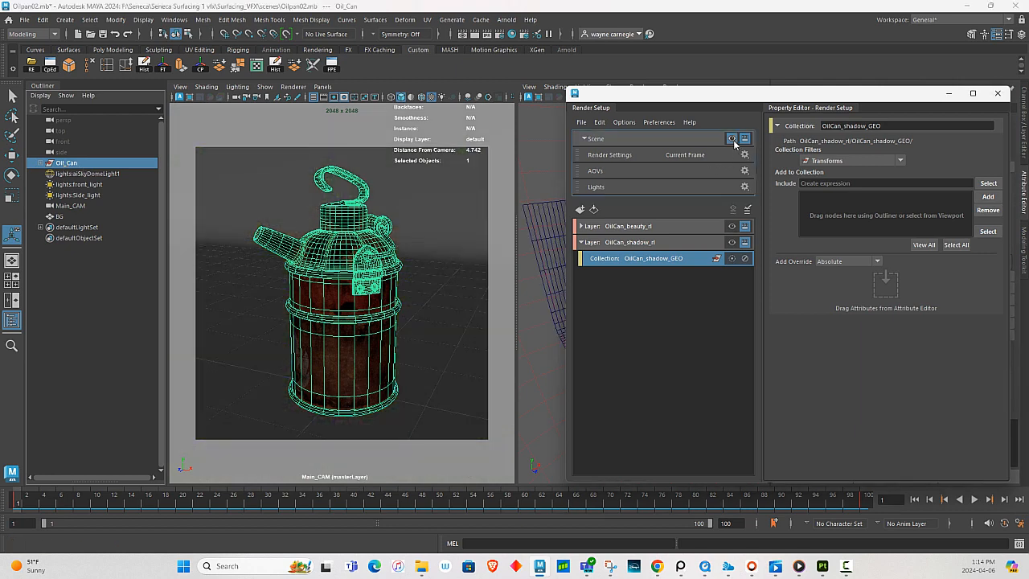
ctrl+click(58, 217)
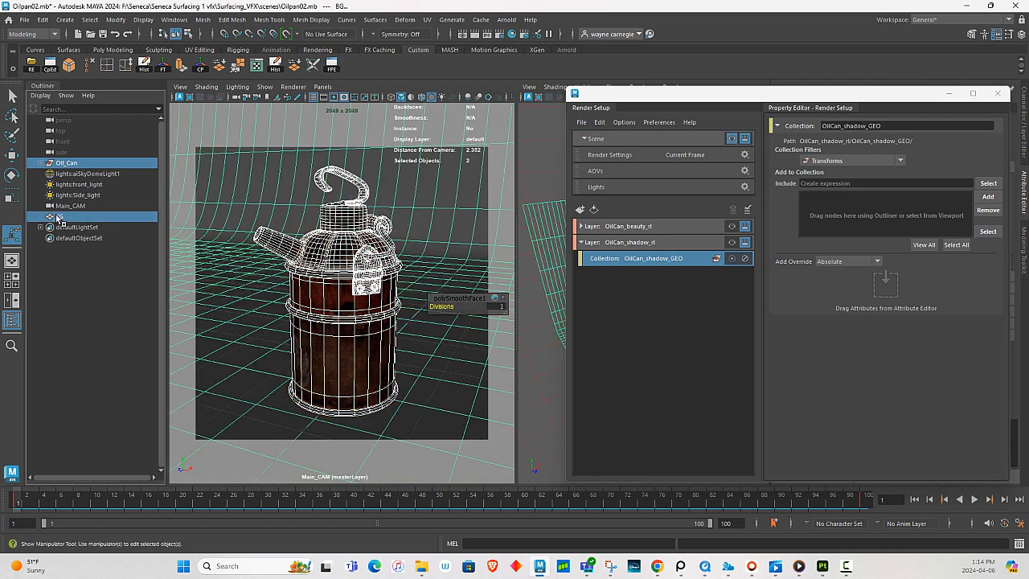
click(988, 197)
click(649, 313)
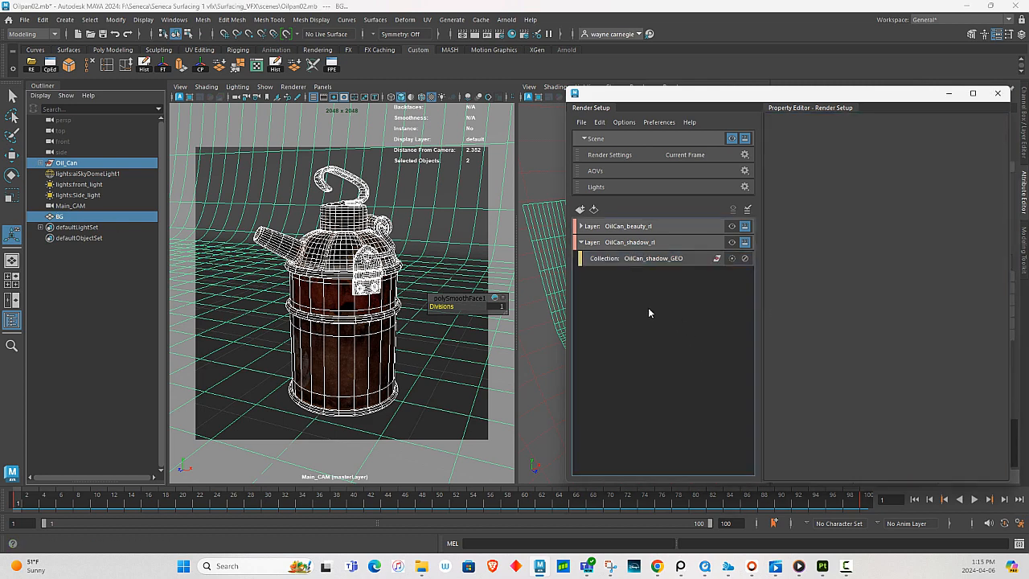
Create a sub-collection named OilCan_shadow_lights under OilCan_shadow_GEO and add the sky dome, front and side lights to it.
click(627, 260)
right_click(627, 259)
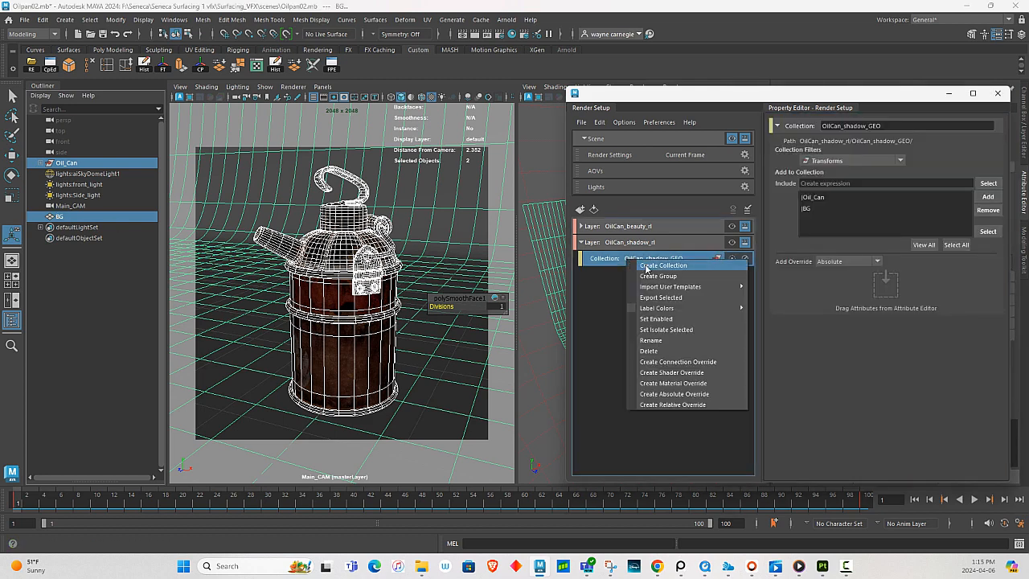
click(647, 266)
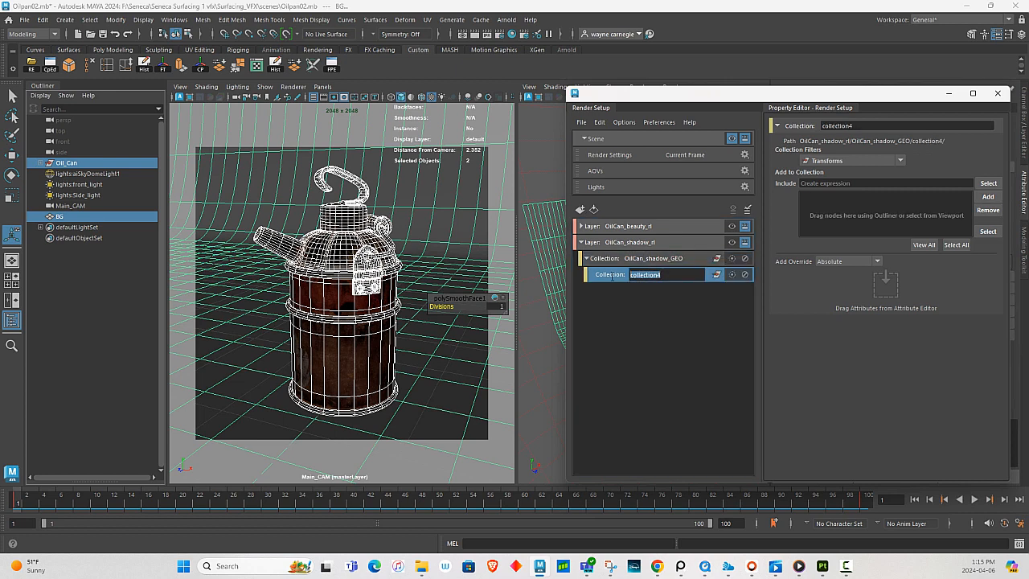
text(OilCan_)
key(BackSpace)
key(BackSpace)
key(Return)
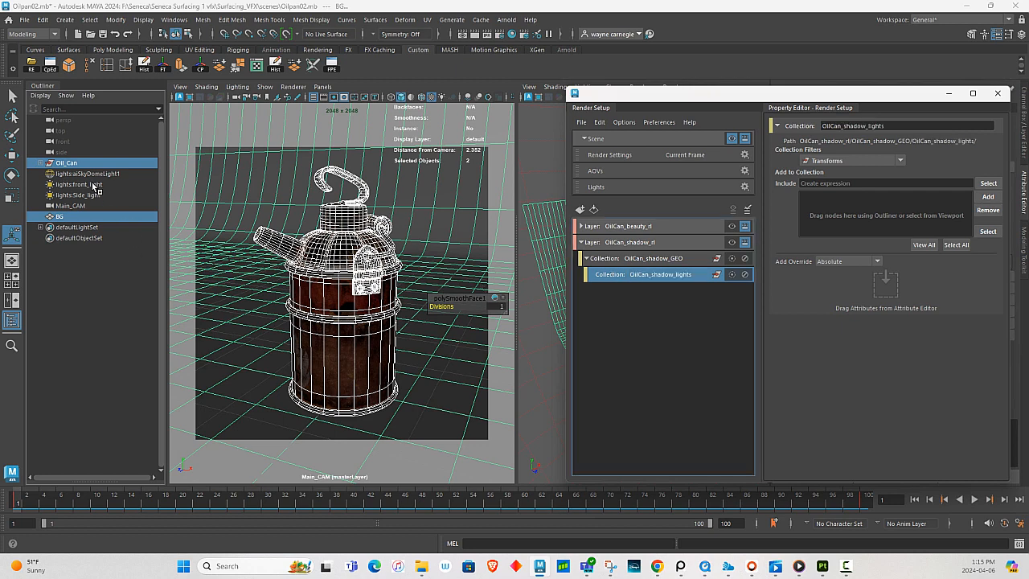
drag(101, 175, 96, 196)
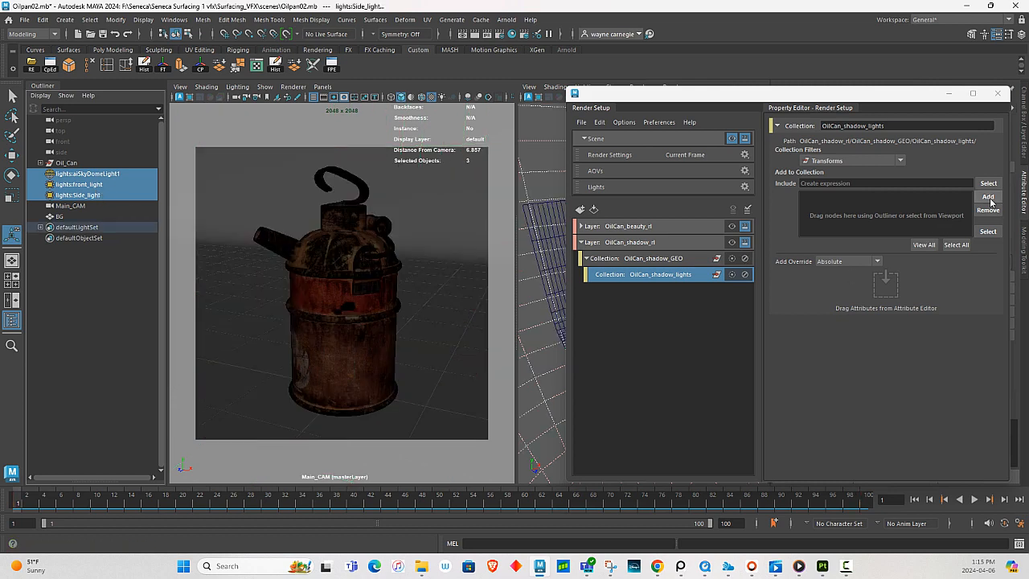
click(989, 198)
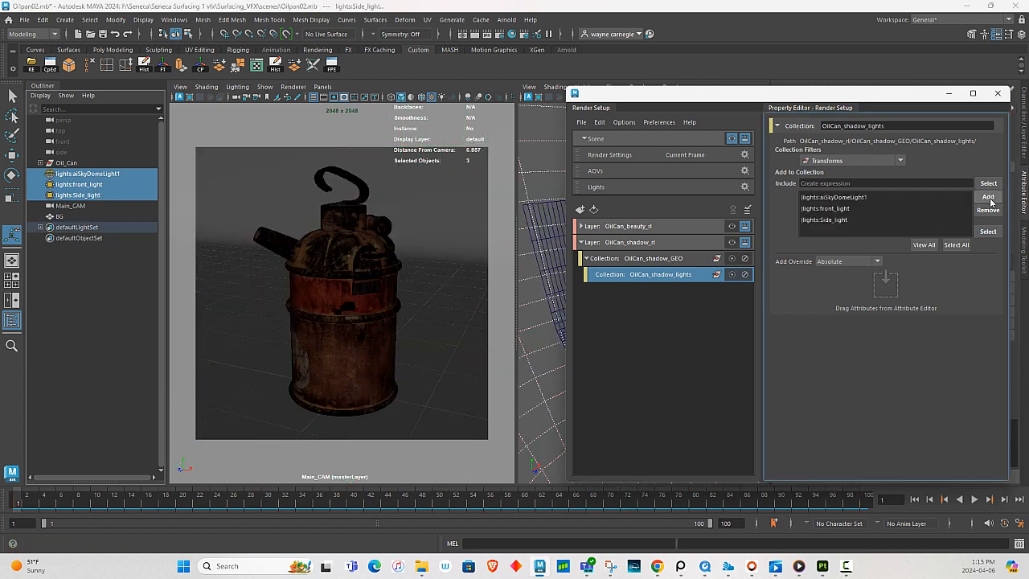
Try adding the three lights and a new sub-collection to OilCan_lights_lights in the beauty layer.
click(582, 228)
click(650, 261)
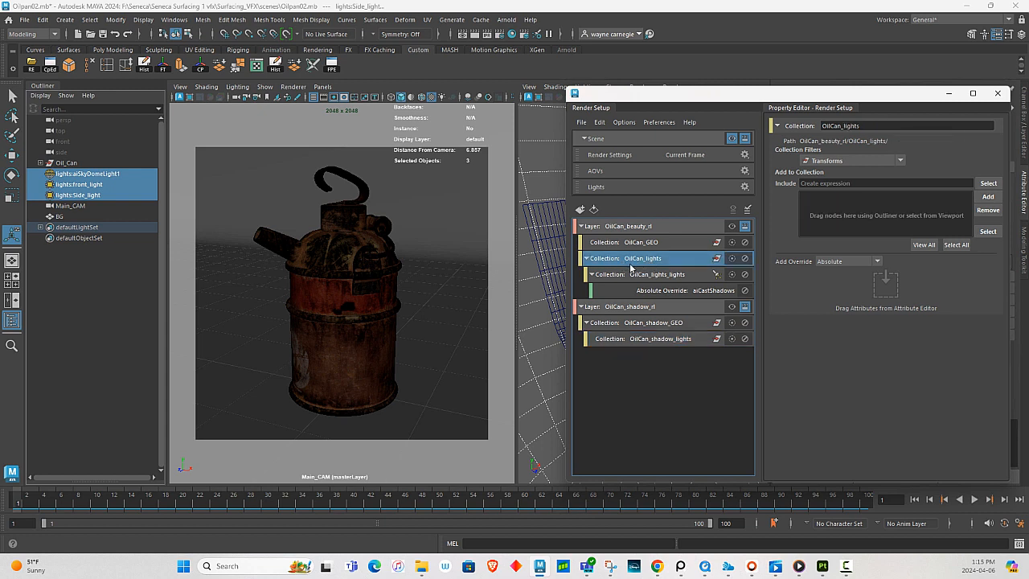
click(643, 277)
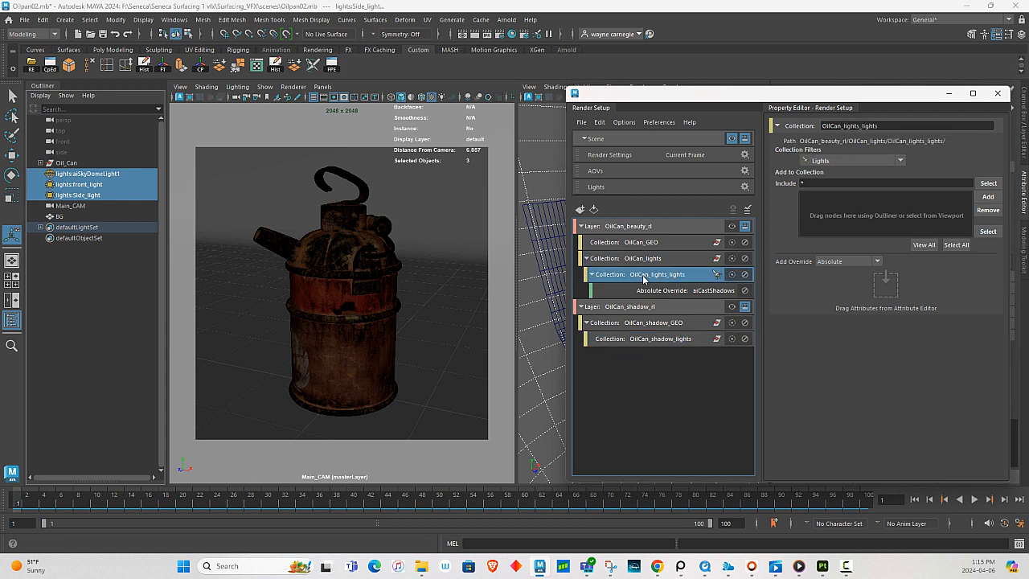
click(89, 174)
shift+click(80, 184)
shift+click(90, 195)
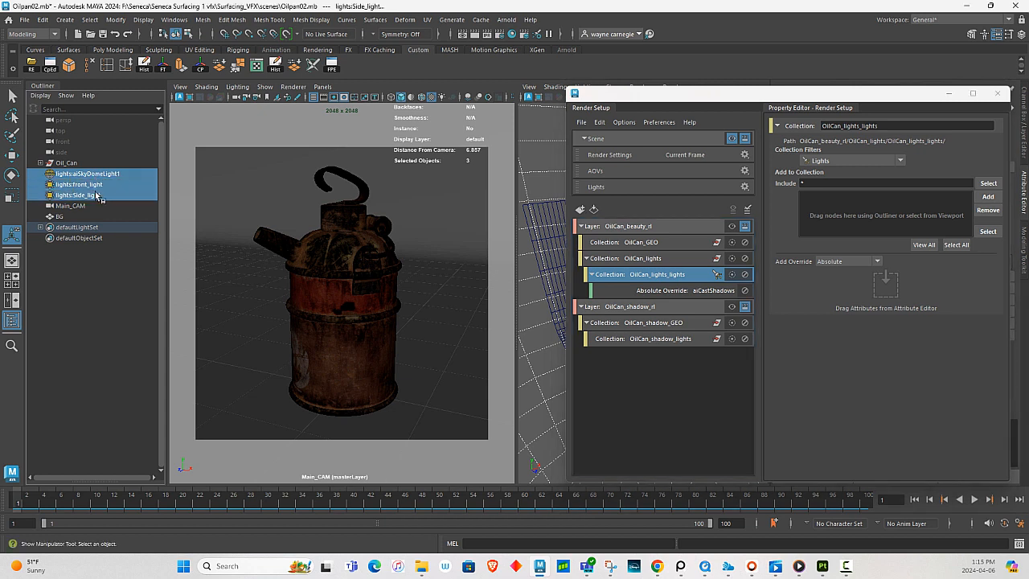
click(988, 198)
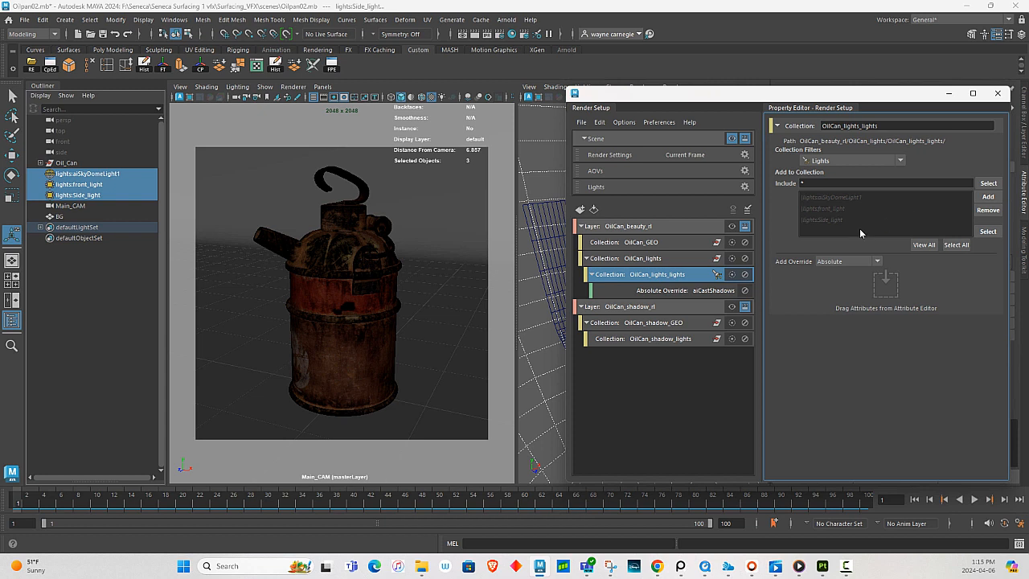
click(655, 259)
click(660, 278)
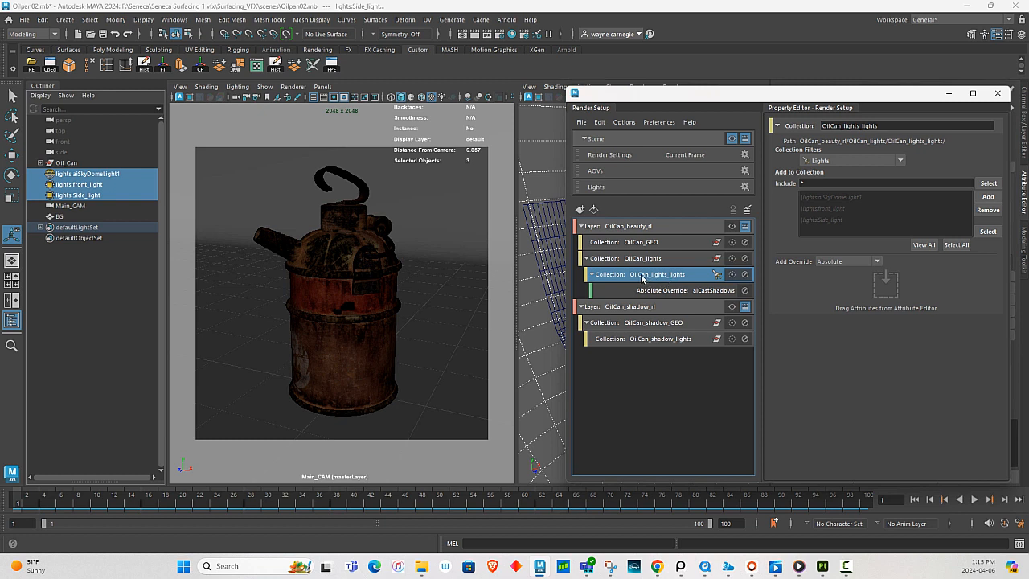
key(ctrl+k)
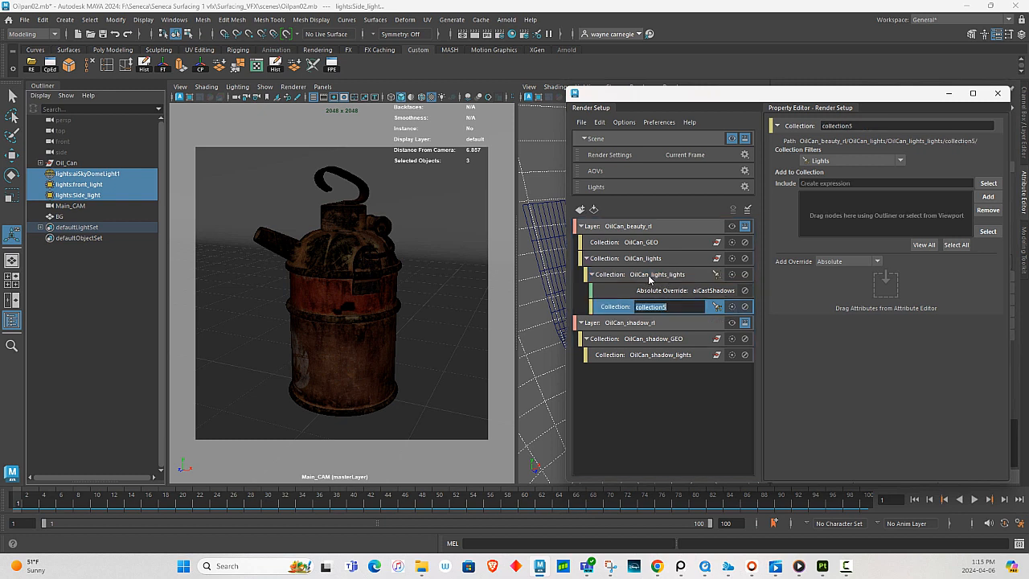
click(671, 374)
Delete the OilCan_lights_lights collection and add the sky dome, front and side lights directly to OilCan_lights.
click(642, 278)
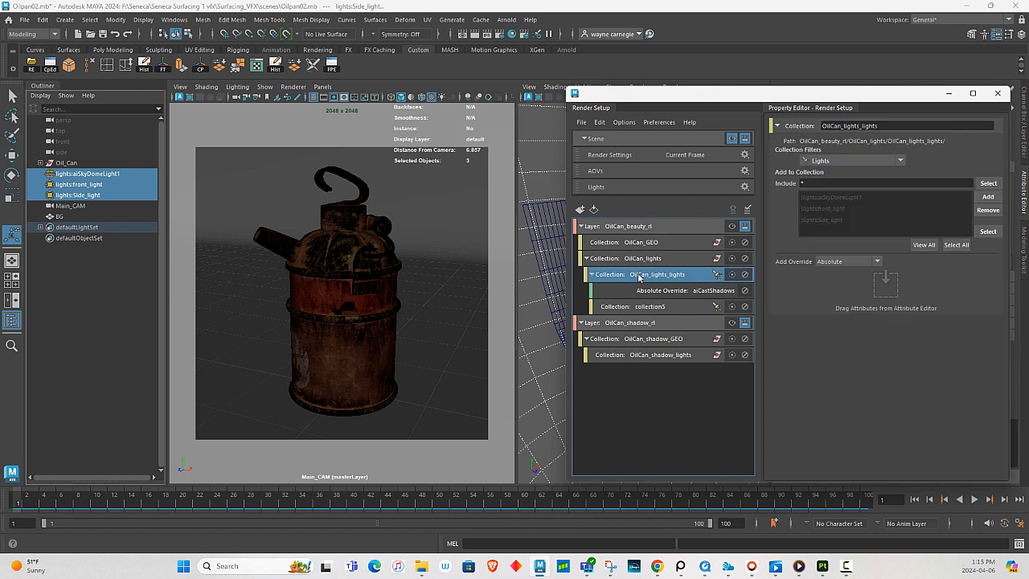
right_click(642, 277)
click(661, 364)
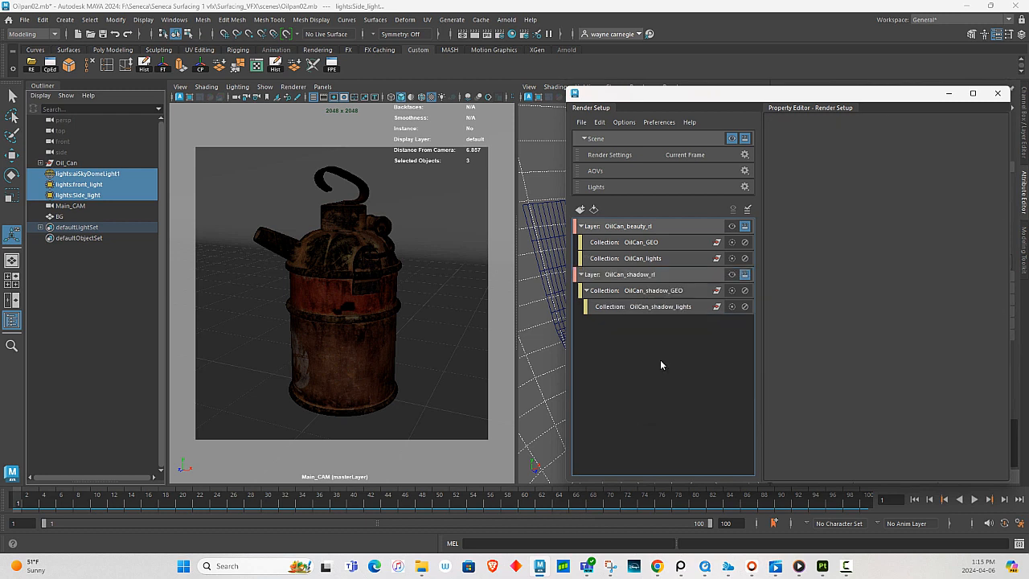
click(638, 259)
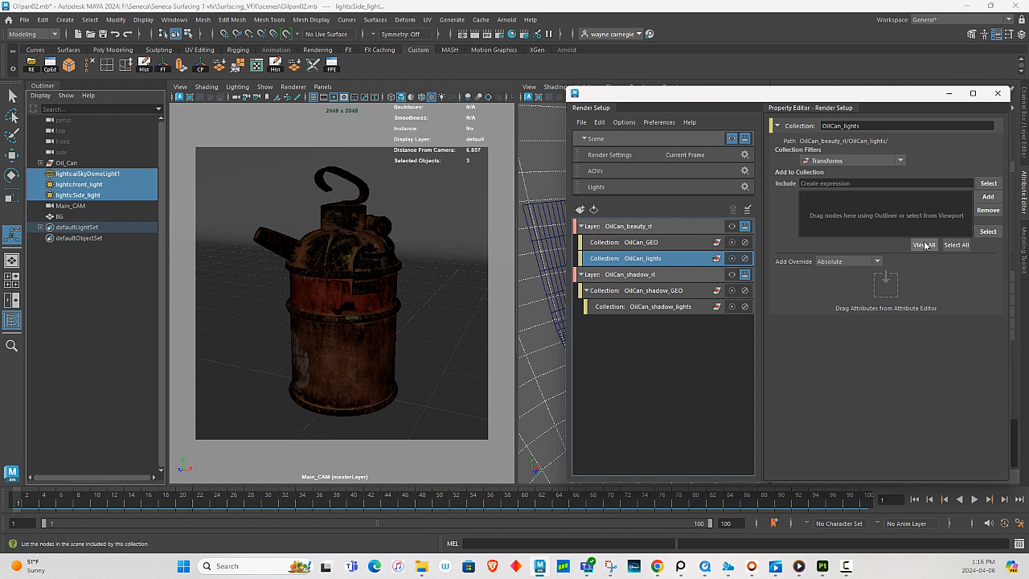
click(989, 197)
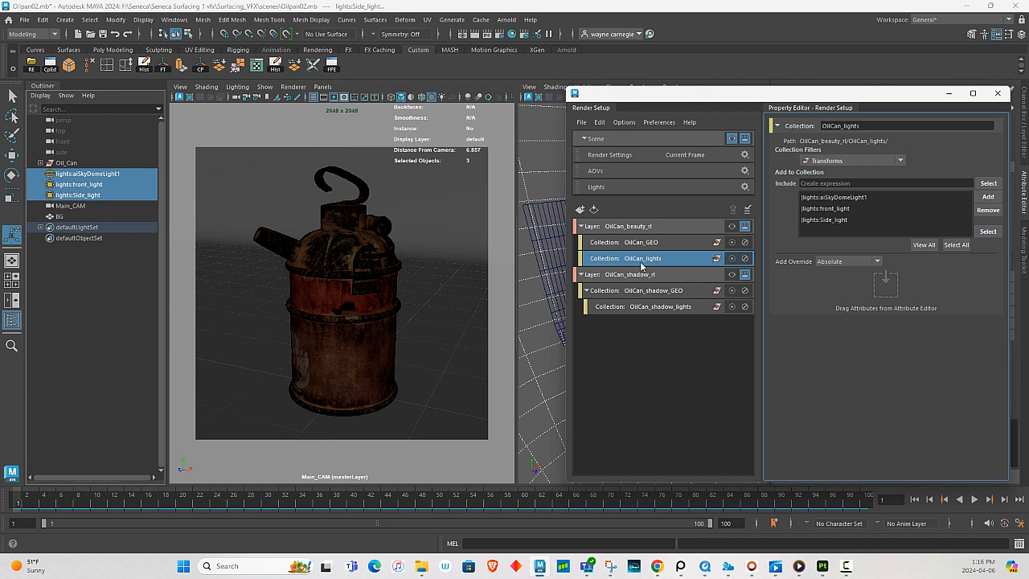
Move the Render Setup window aside and show the front light's shape attributes at the Cast Shadows setting.
click(80, 188)
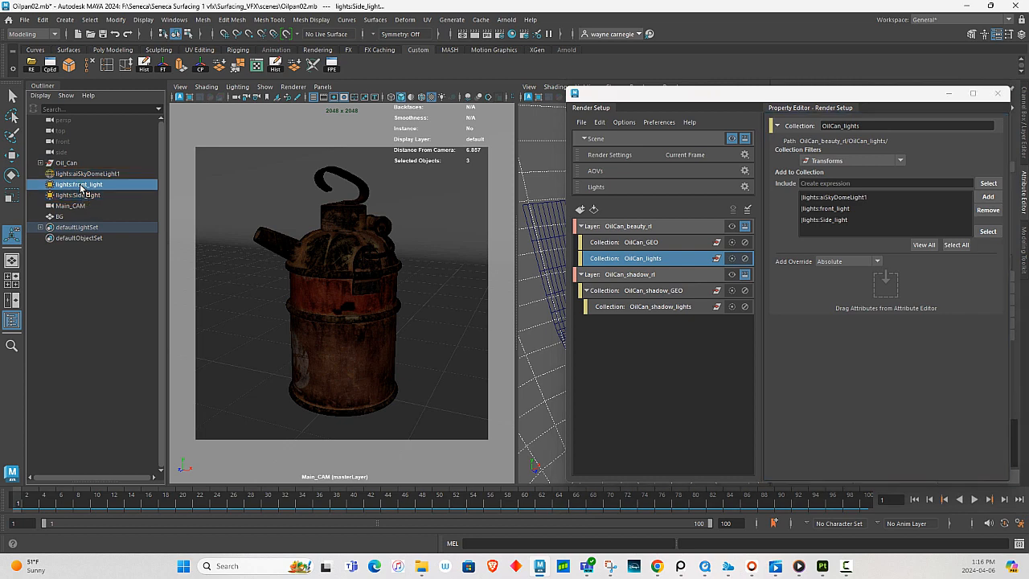
drag(682, 108, 366, 150)
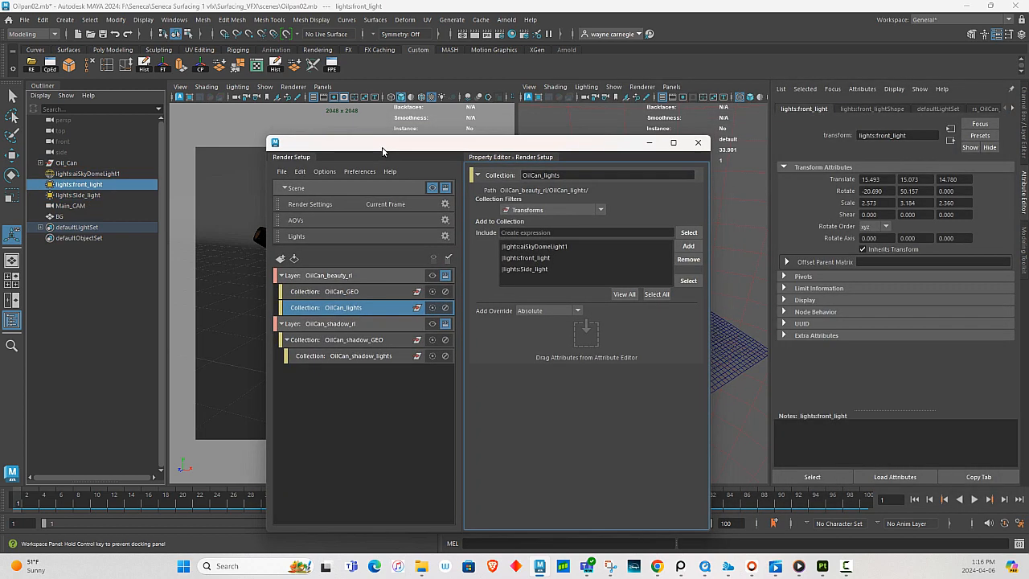
key(ctrl+a)
key(ctrl+a)
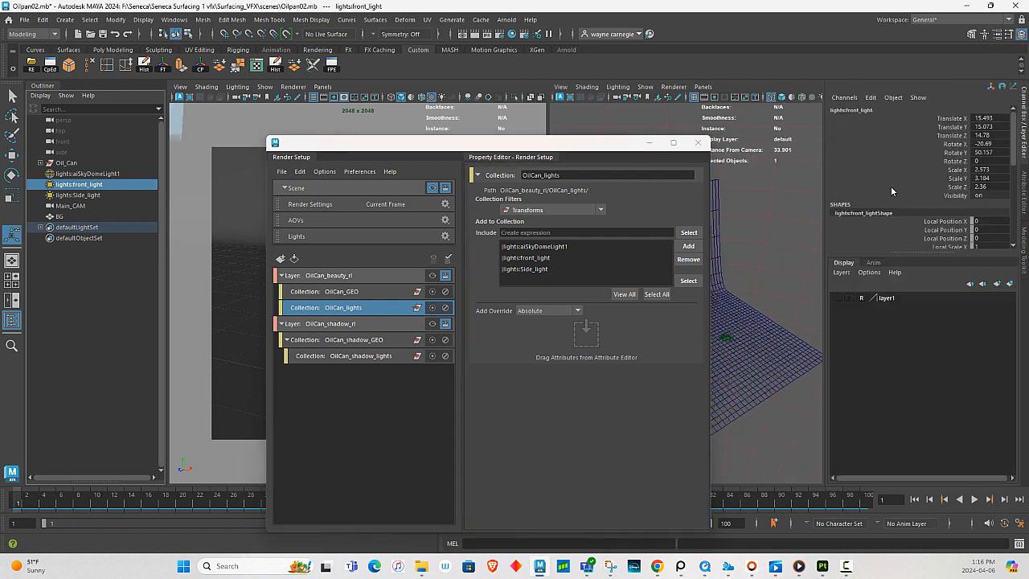
click(1026, 164)
click(1025, 251)
click(1026, 161)
click(1022, 192)
click(879, 114)
scroll(909, 346, up, 1)
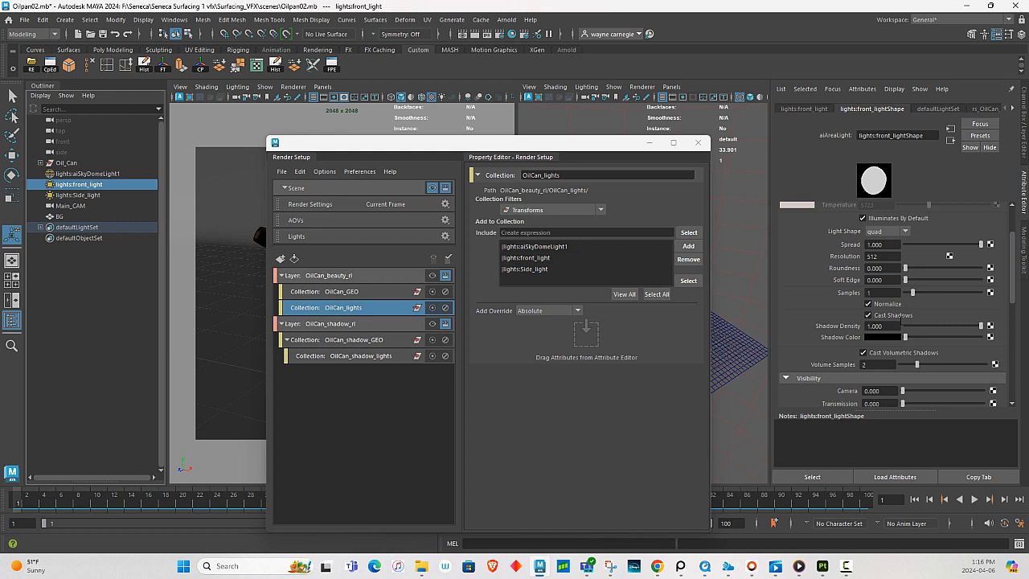
Make OilCan_beauty_rl visible, create an absolute override for the front light's Cast Shadows with Ai Cast Shadows off, and collapse the layer.
right_click(901, 318)
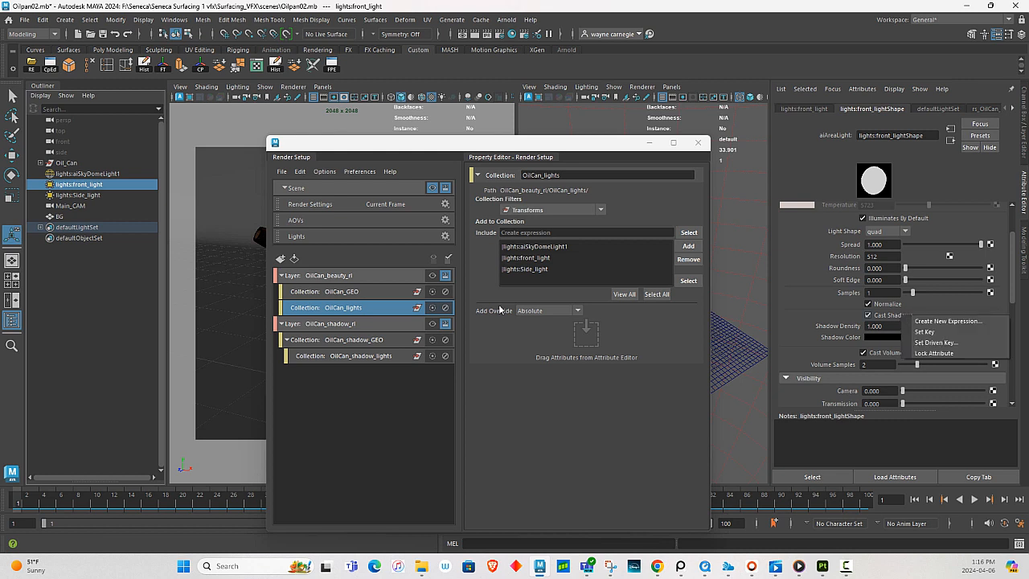
click(432, 279)
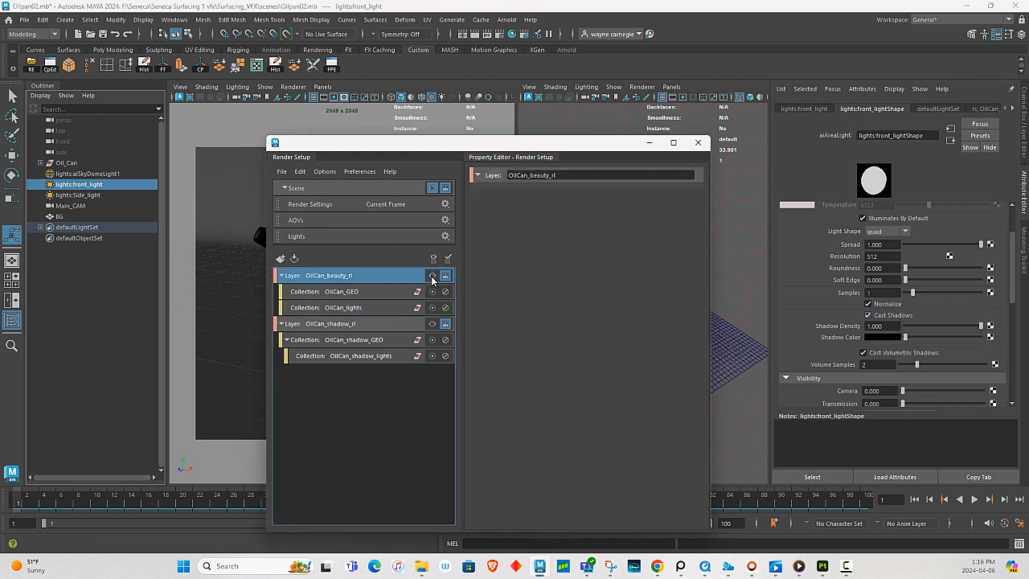
click(432, 276)
scroll(933, 361, down, 1)
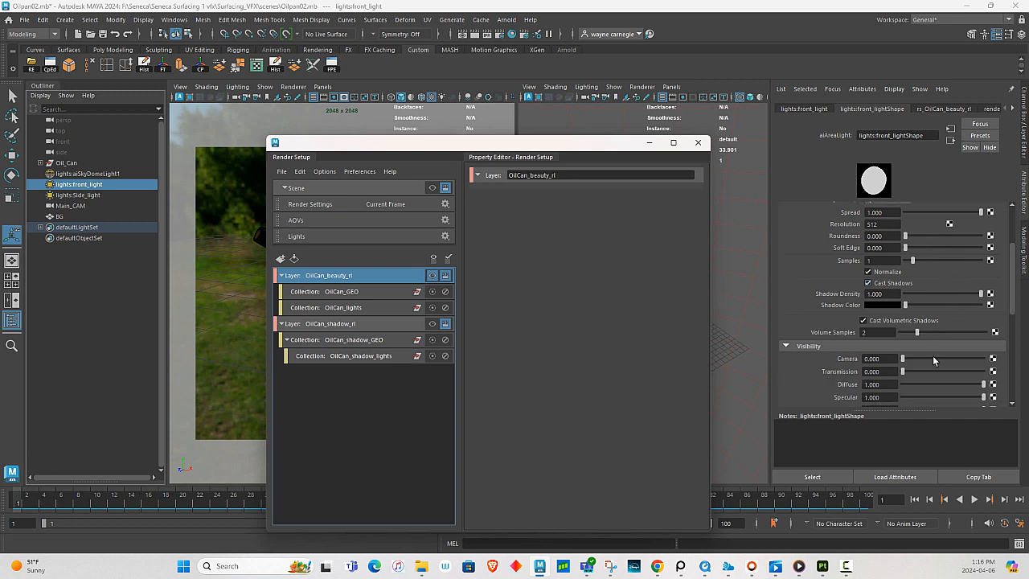
right_click(890, 285)
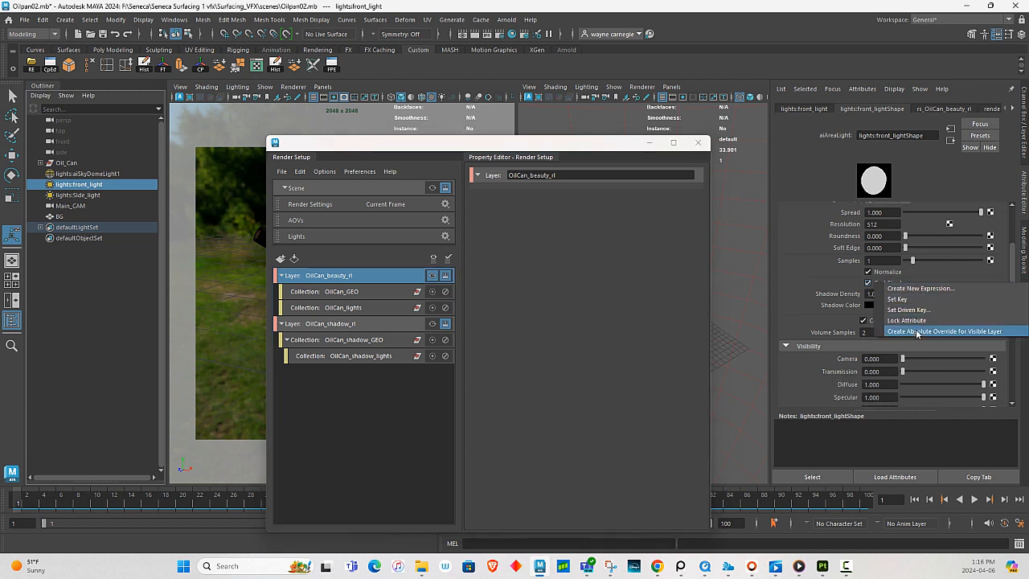
click(917, 333)
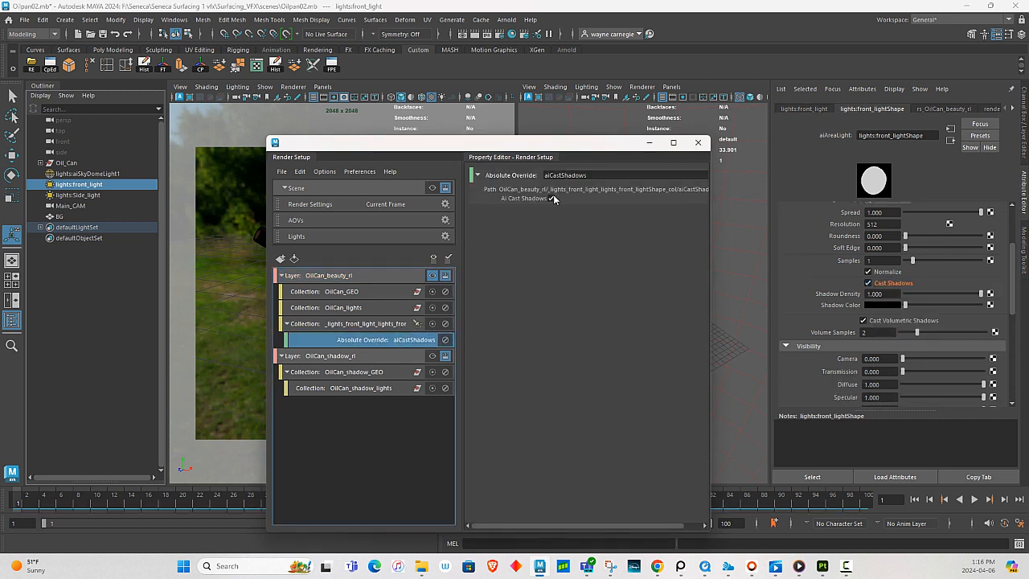
click(554, 199)
click(283, 276)
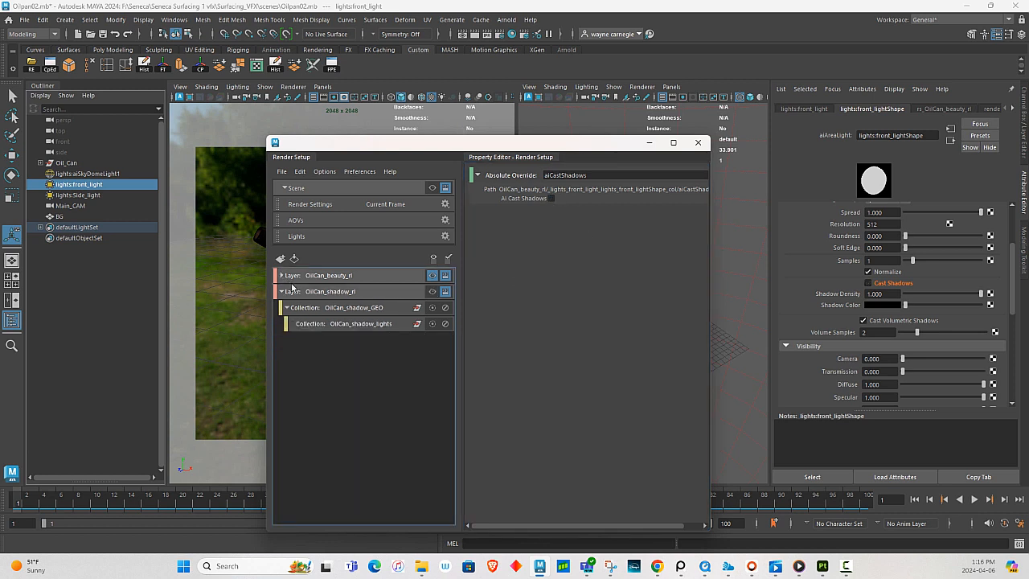
Make the OilCan_shadow_rl layer visible and check the contents of its lights and geometry collections.
click(346, 324)
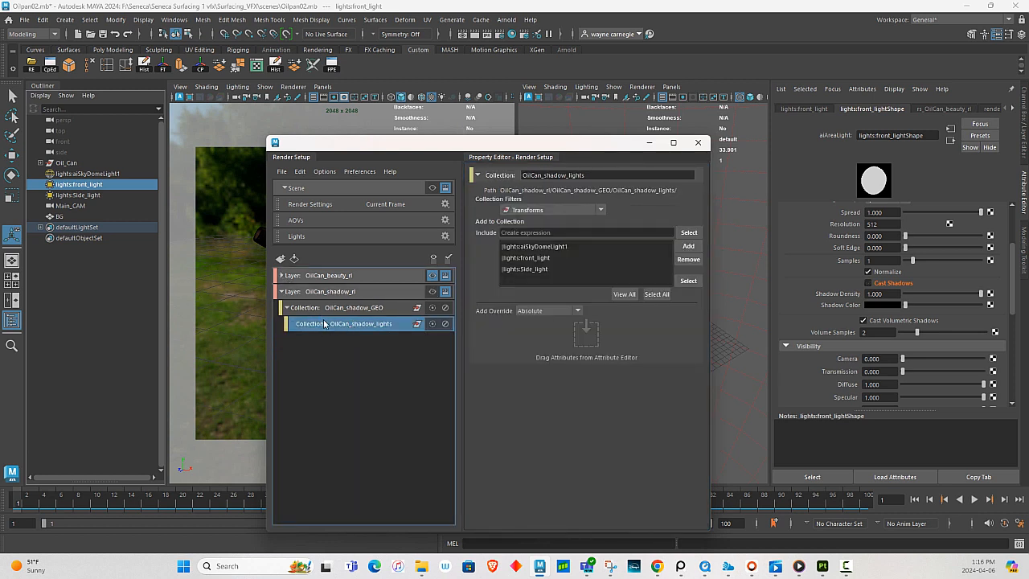
click(431, 293)
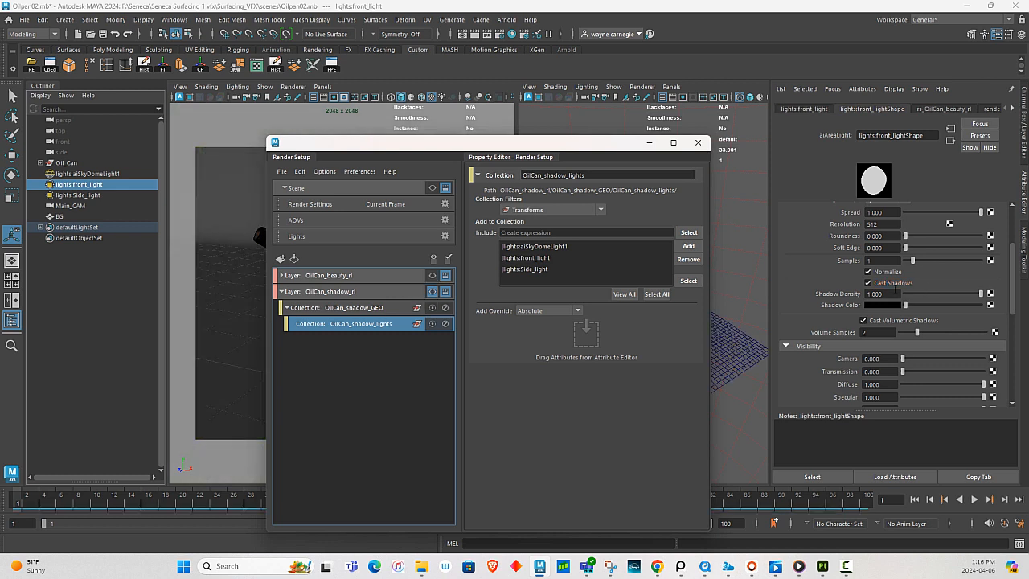
right_click(896, 285)
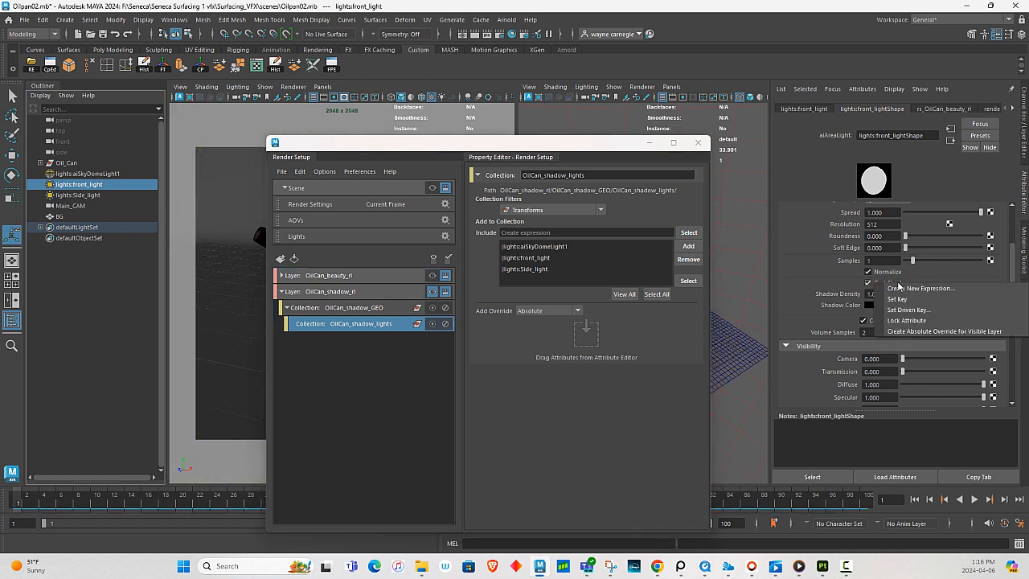
click(350, 308)
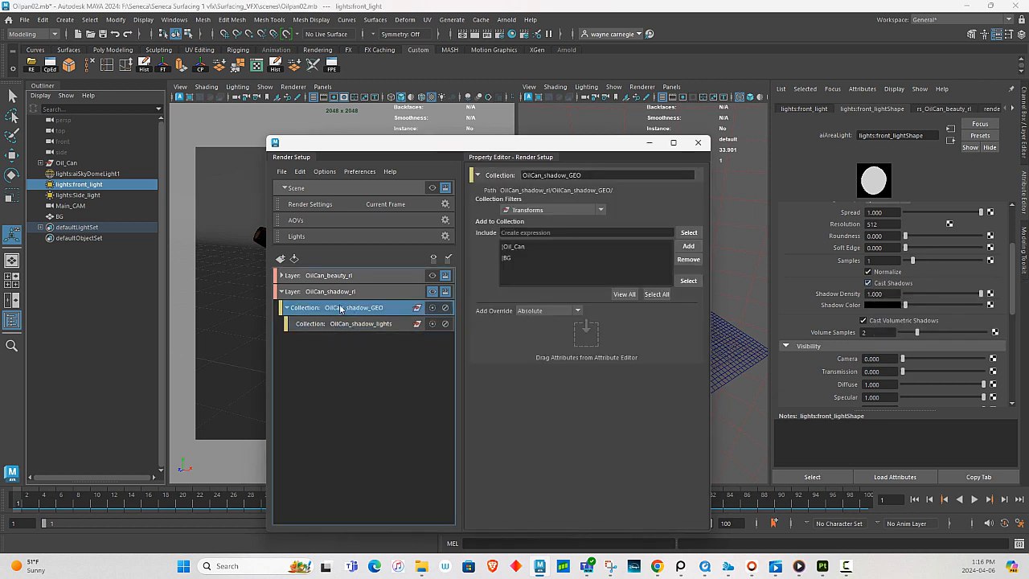
Create a shader override on the OilCan_shadow_GEO collection using a new aiShadowMatte shader, and collapse the shadow layer.
right_click(333, 305)
click(377, 416)
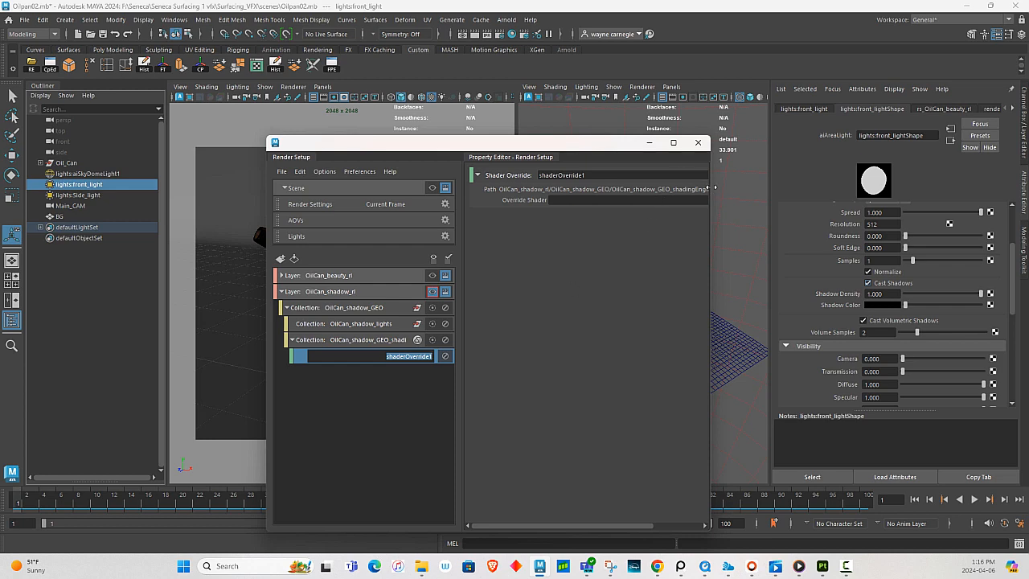
drag(710, 193, 865, 198)
click(850, 201)
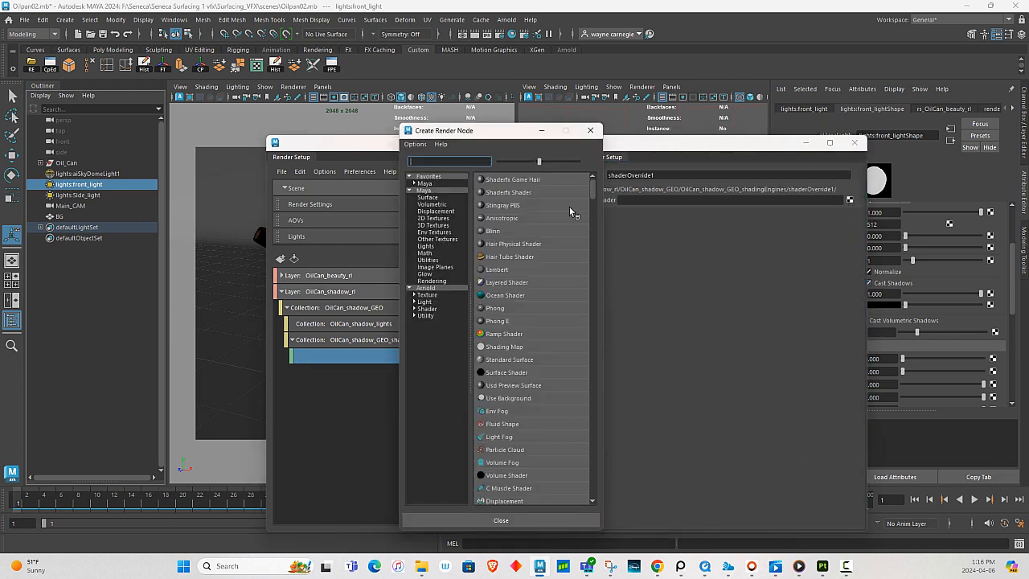
text(ais)
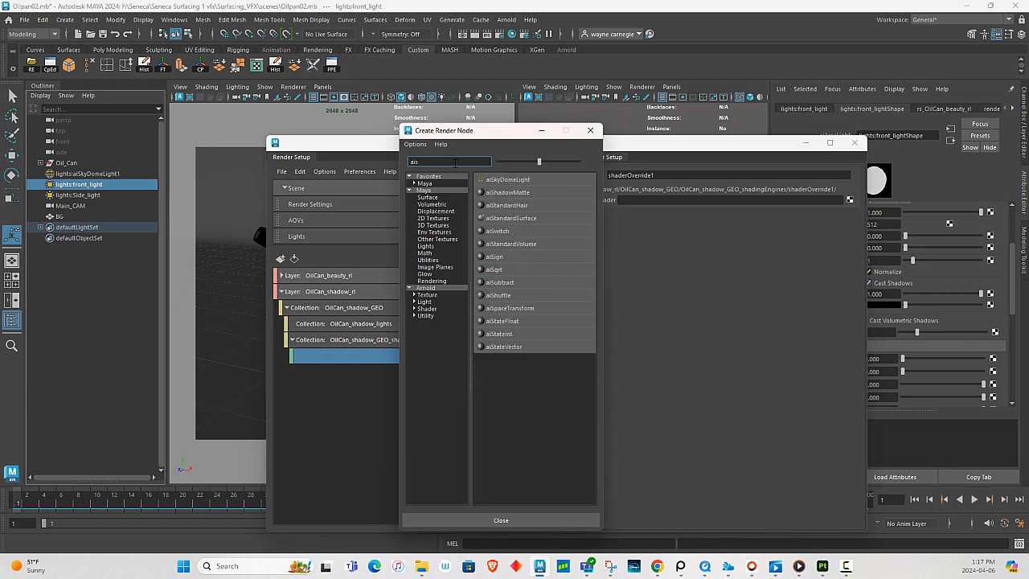
click(504, 193)
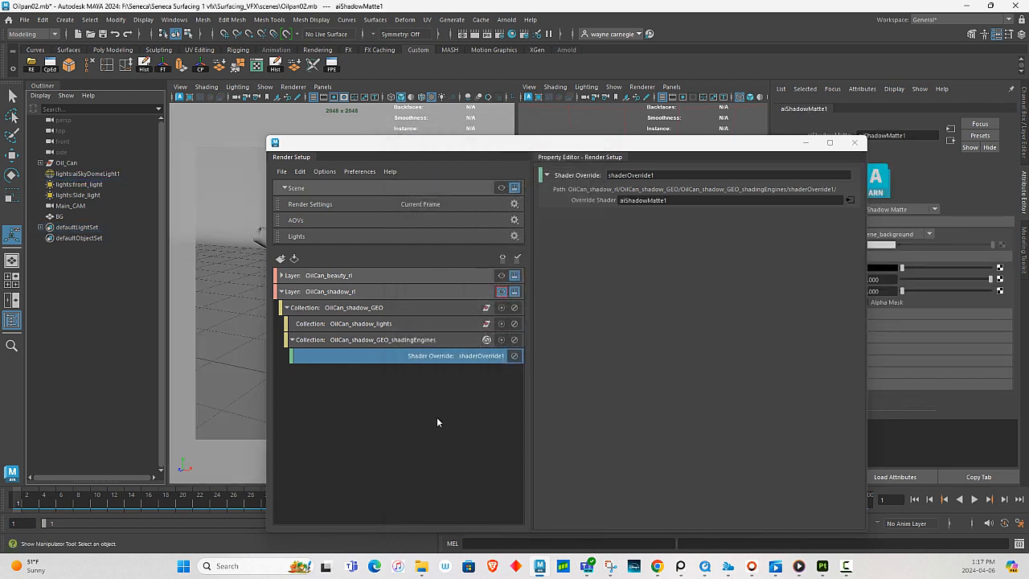
click(287, 308)
click(282, 292)
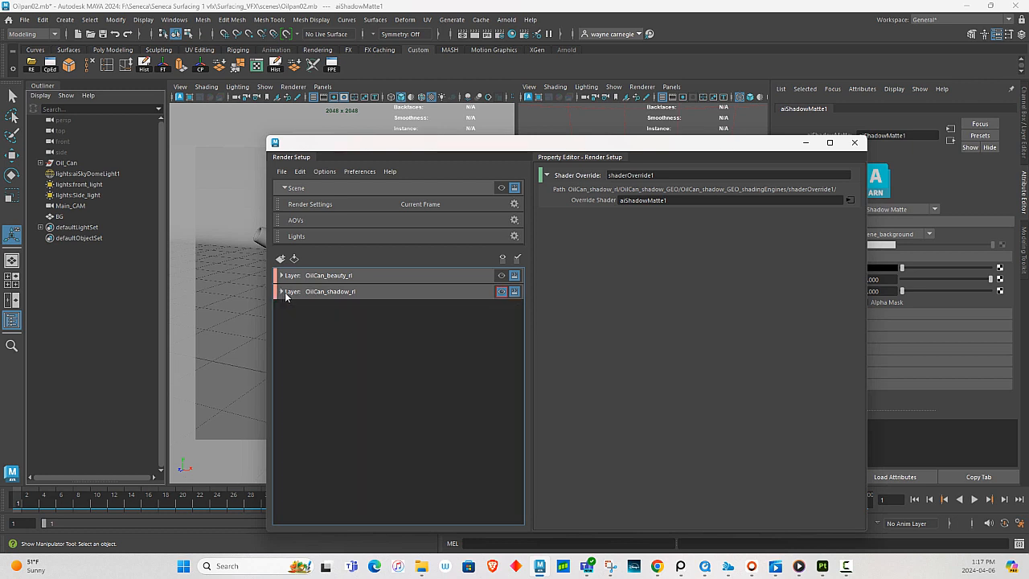
Create a new render layer named OilCan_AO_rl.
click(280, 258)
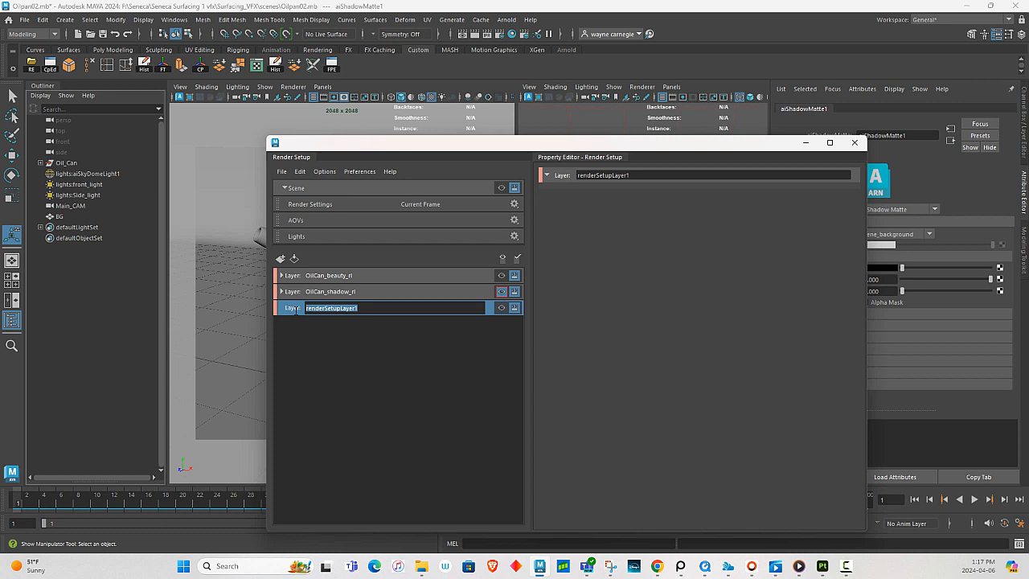
text(OilCan_)
text(AO_rl)
key(Return)
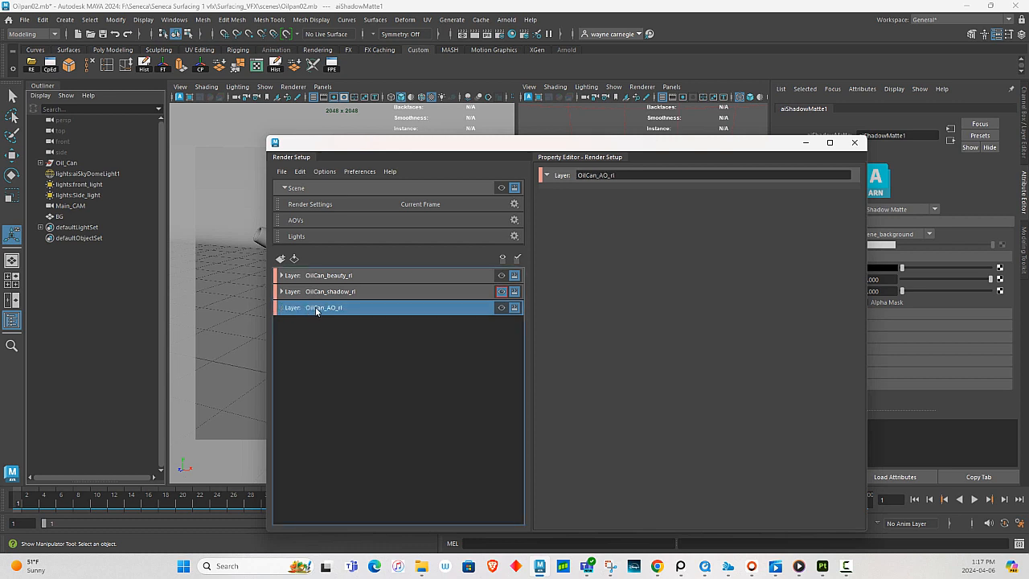
Create a collection named OilCan_AO_GEO inside the OilCan_AO_rl layer.
right_click(317, 309)
click(332, 313)
text(OilCan_)
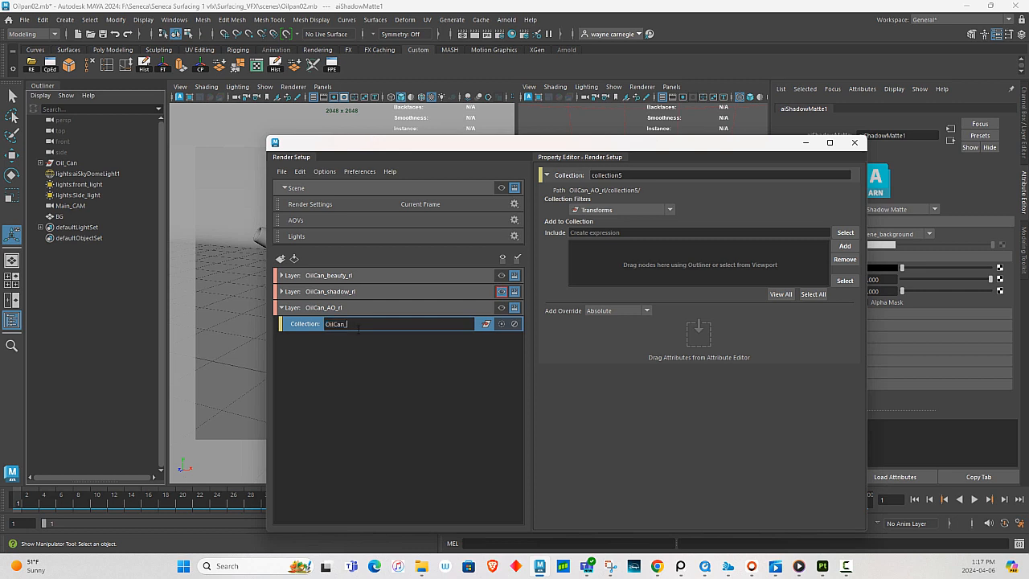
text(AO_GEO)
key(Return)
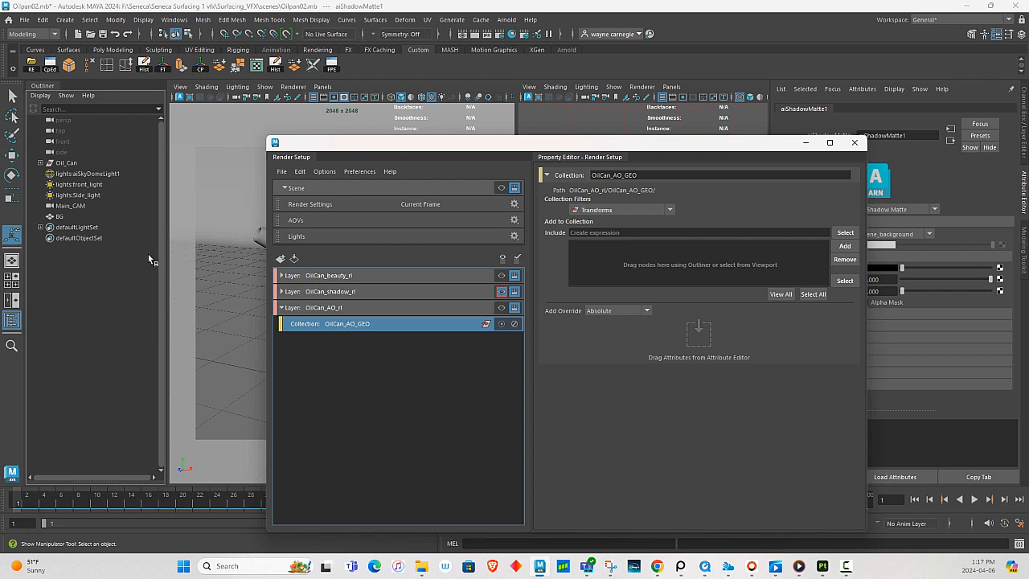
Make the master Scene visible and add Oil_Can and BG to the OilCan_AO_GEO collection.
click(66, 164)
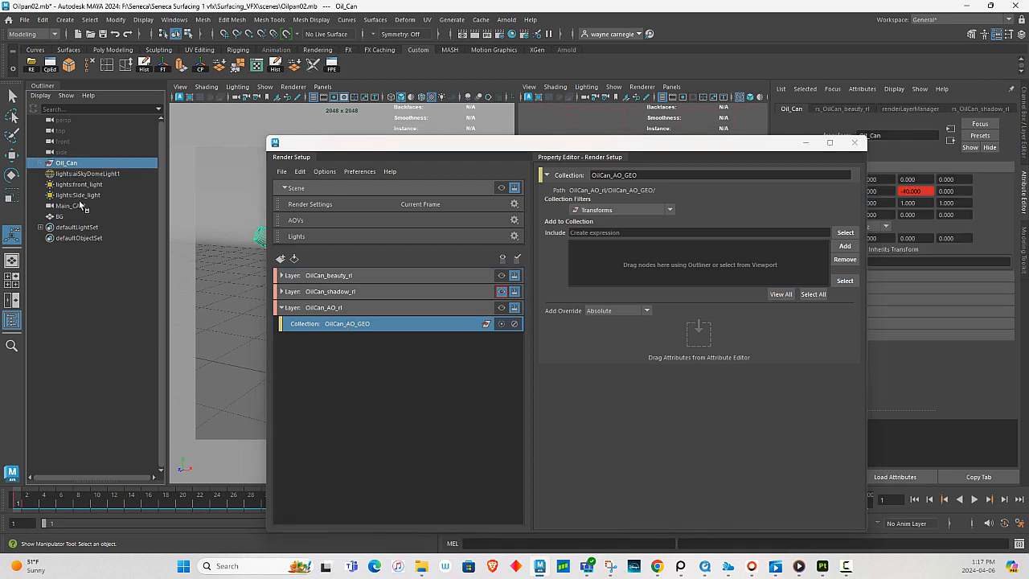
ctrl+click(61, 217)
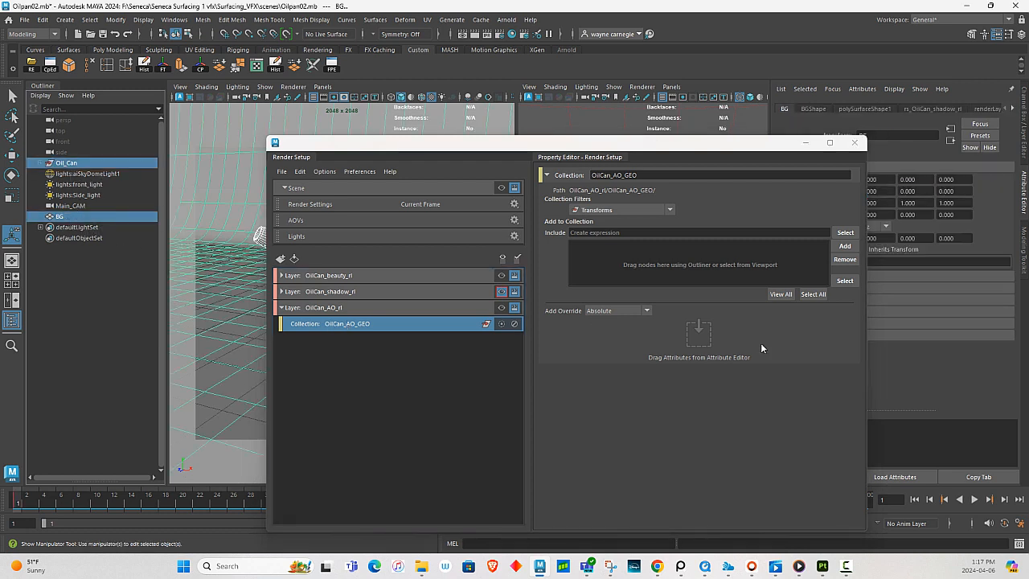
click(501, 188)
drag(562, 148, 533, 219)
click(814, 317)
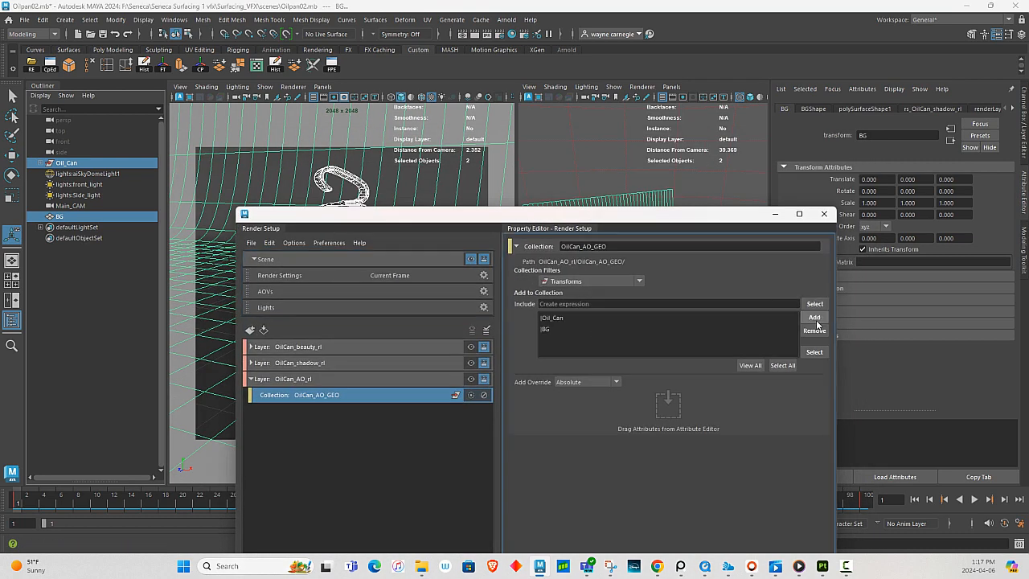
Create a shader override on the OilCan_AO_GEO collection using a new aiAmbientOcclusion shader, and collapse the AO layer.
right_click(319, 395)
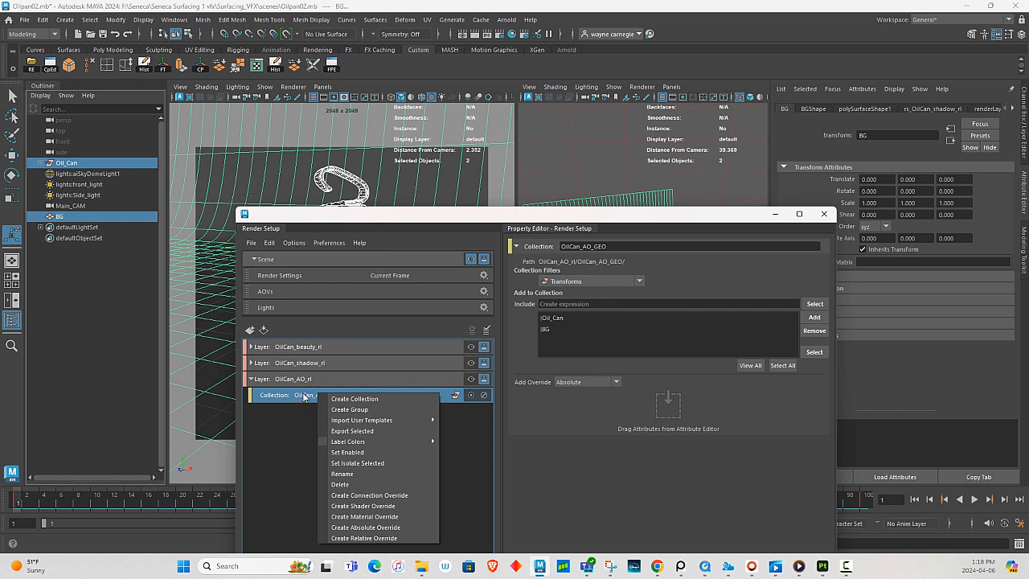
click(363, 506)
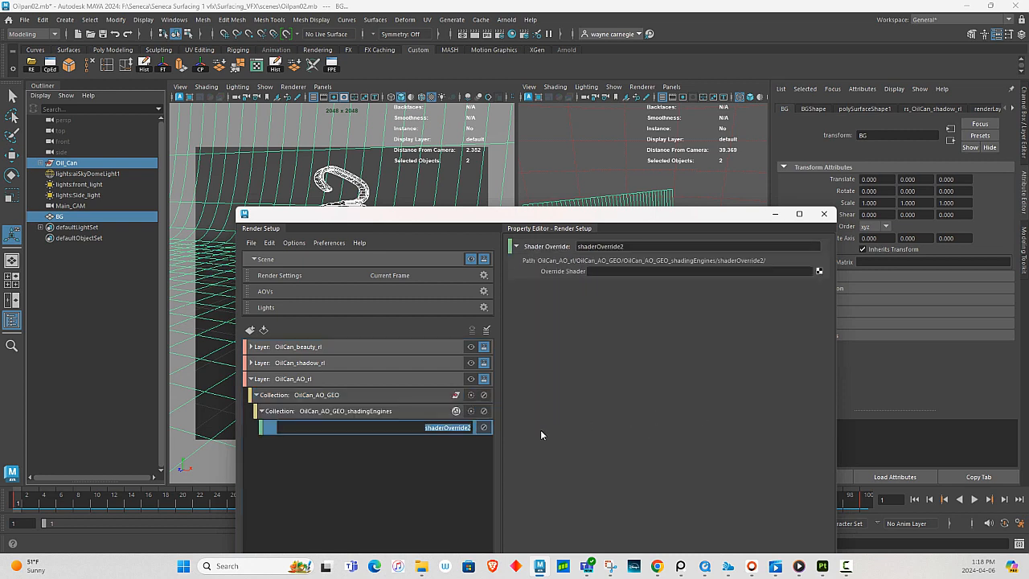
click(819, 271)
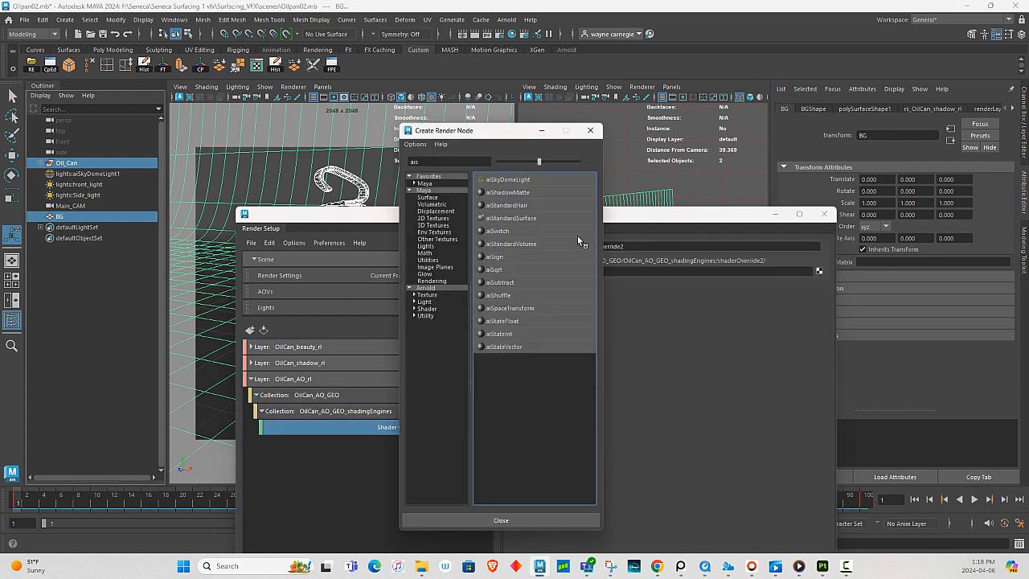
double_click(442, 162)
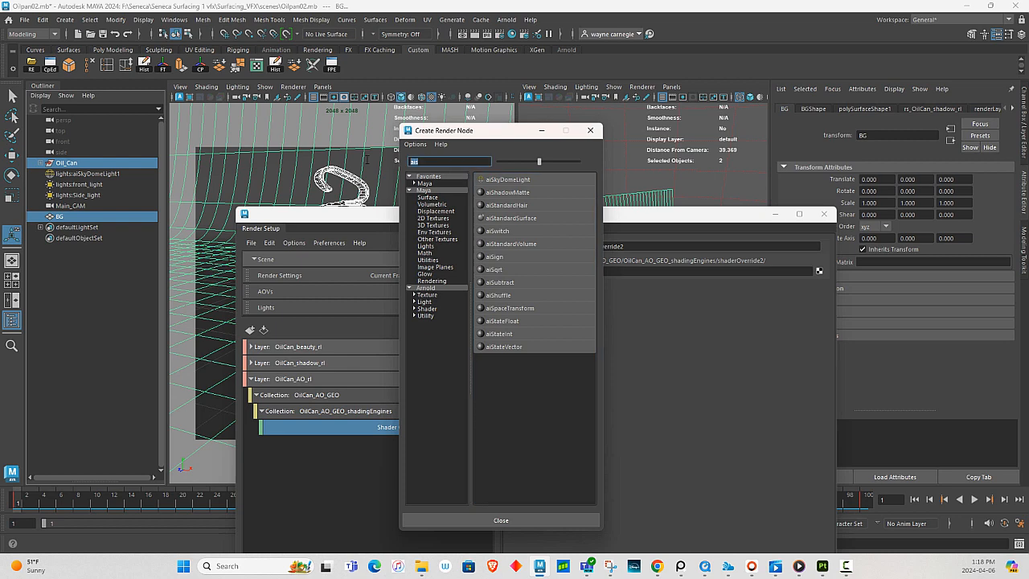
text(amb)
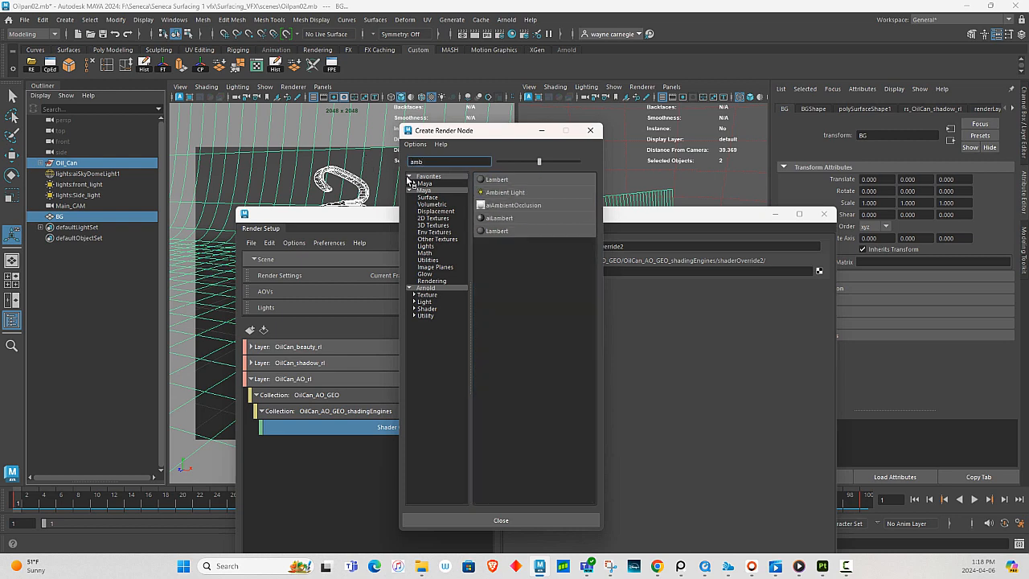
click(504, 205)
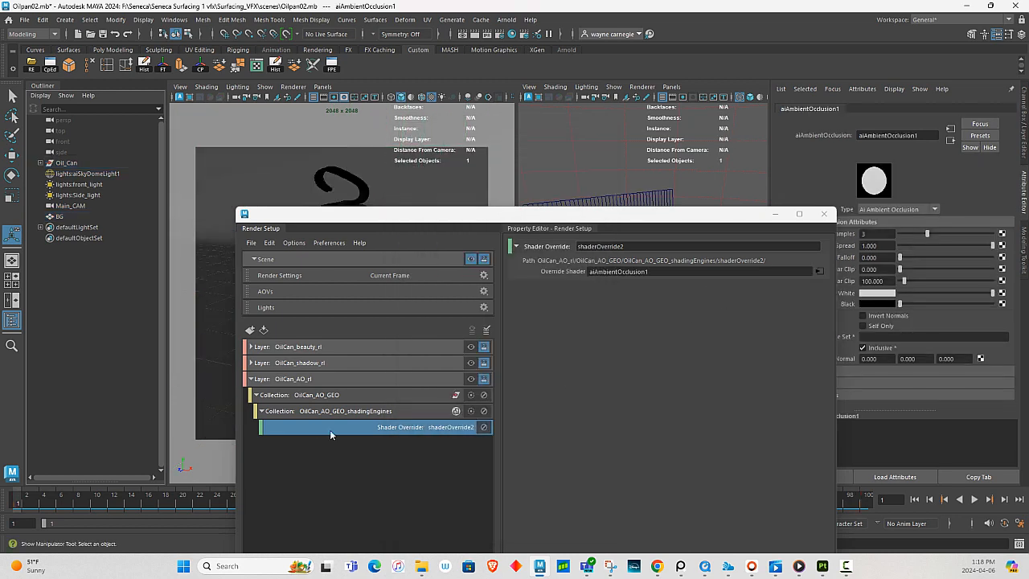
click(251, 379)
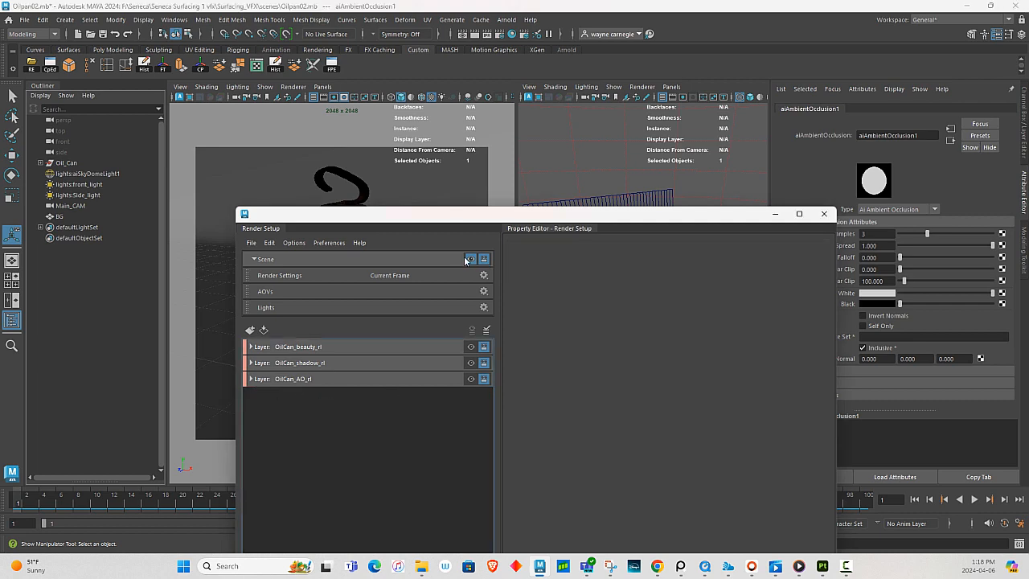
Move the Render Setup window clear of the Outliner and create a render layer named OilCan_wireframe_rl.
drag(419, 217, 537, 168)
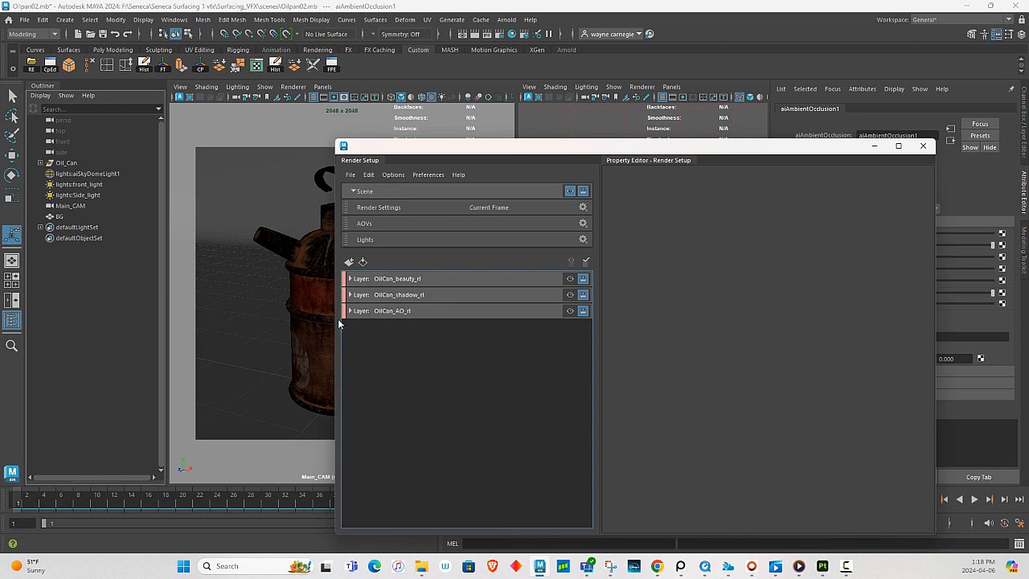
click(349, 262)
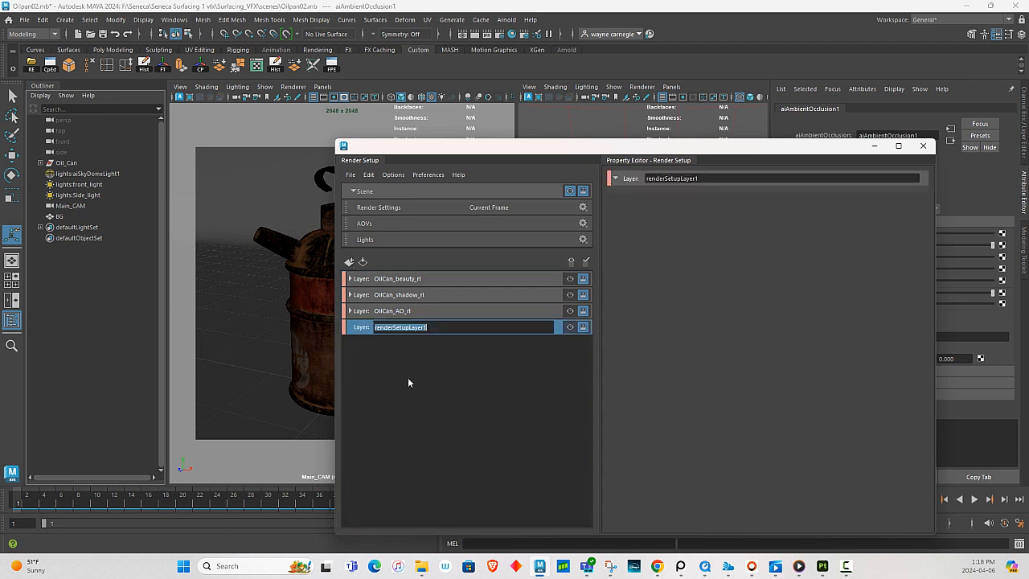
text(OilCan_wireframe_rl)
key(Return)
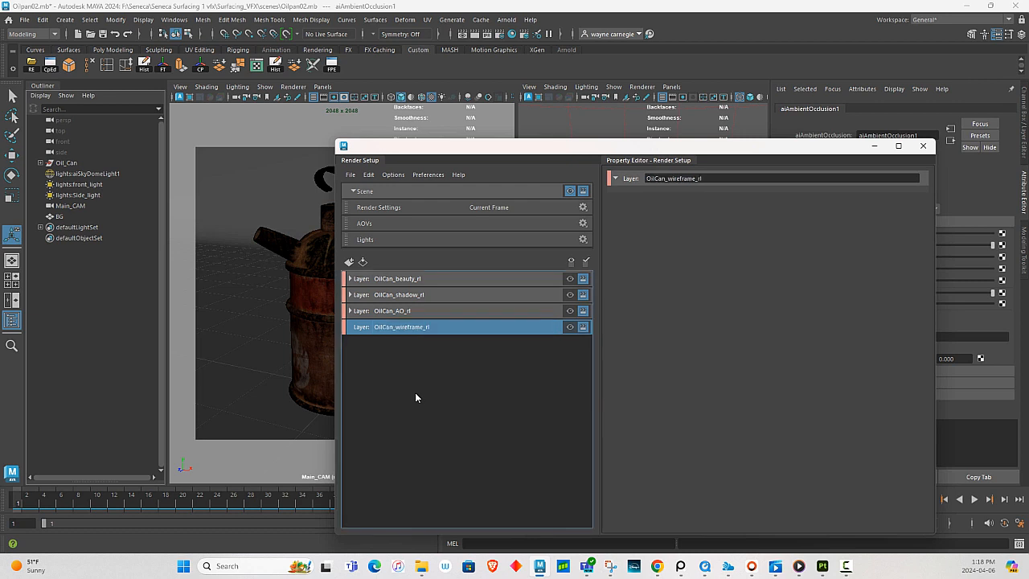
Create a collection named OilCan_wireframe_GEO inside the OilCan_wireframe_rl layer.
right_click(404, 328)
click(420, 335)
text(OilCan_)
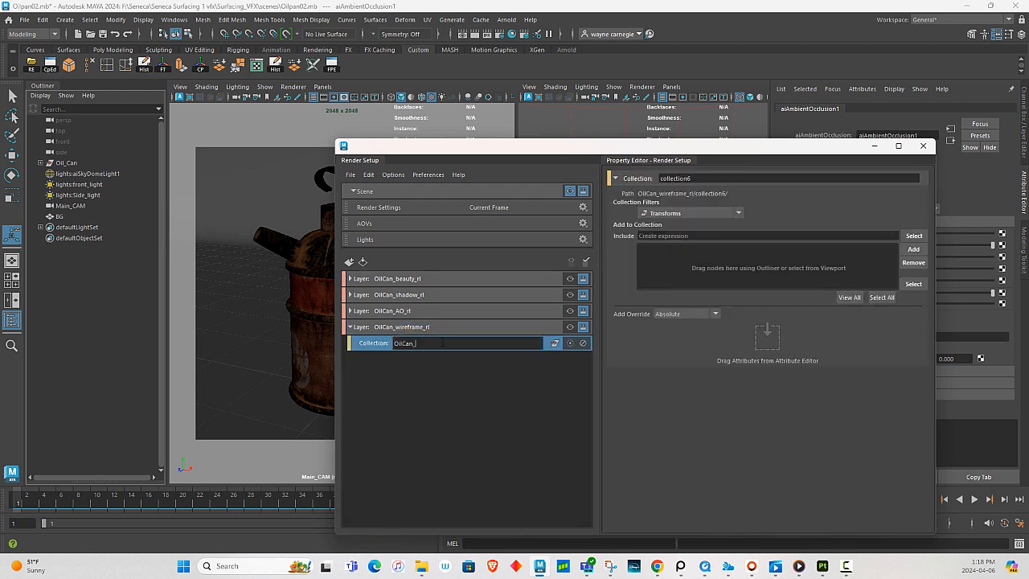
text(wi)
text(refram)
text(e_ge)
text(EO)
key(Return)
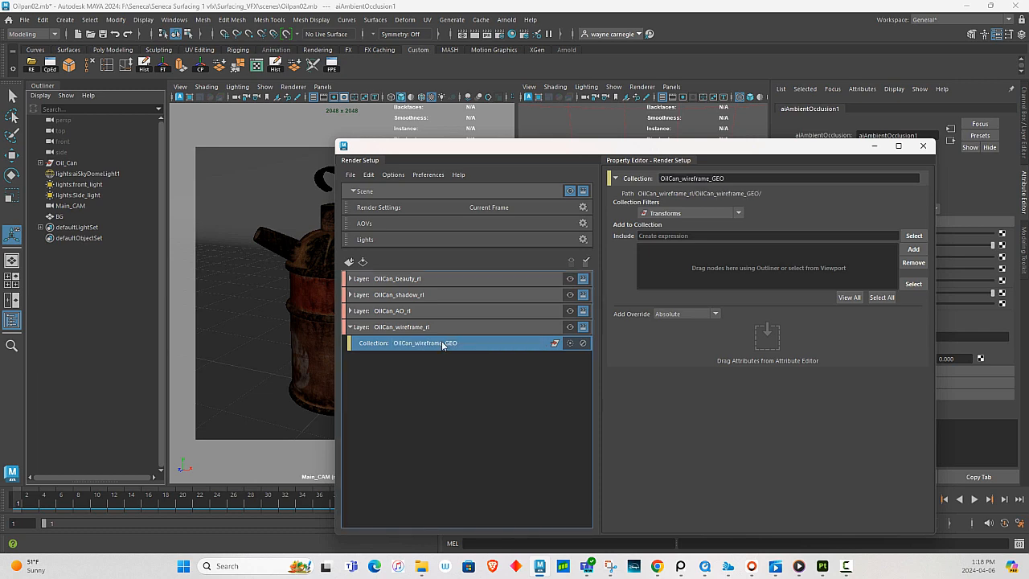
Add Oil_Can and BG to the OilCan_wireframe_GEO collection.
click(66, 163)
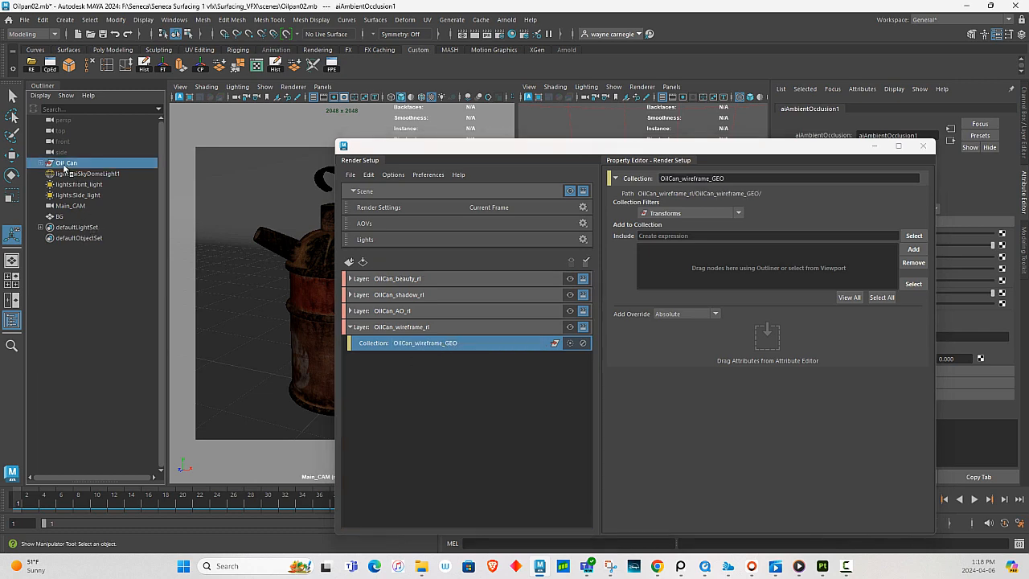
ctrl+click(60, 216)
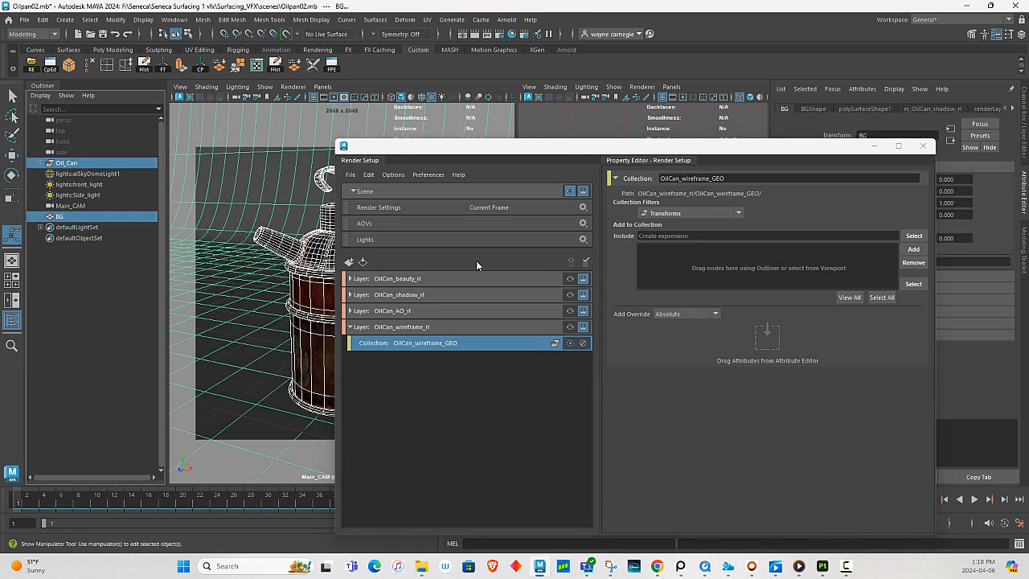
click(914, 250)
Create a shader override on the OilCan_wireframe_GEO collection using a new aiWireframe shader.
right_click(427, 344)
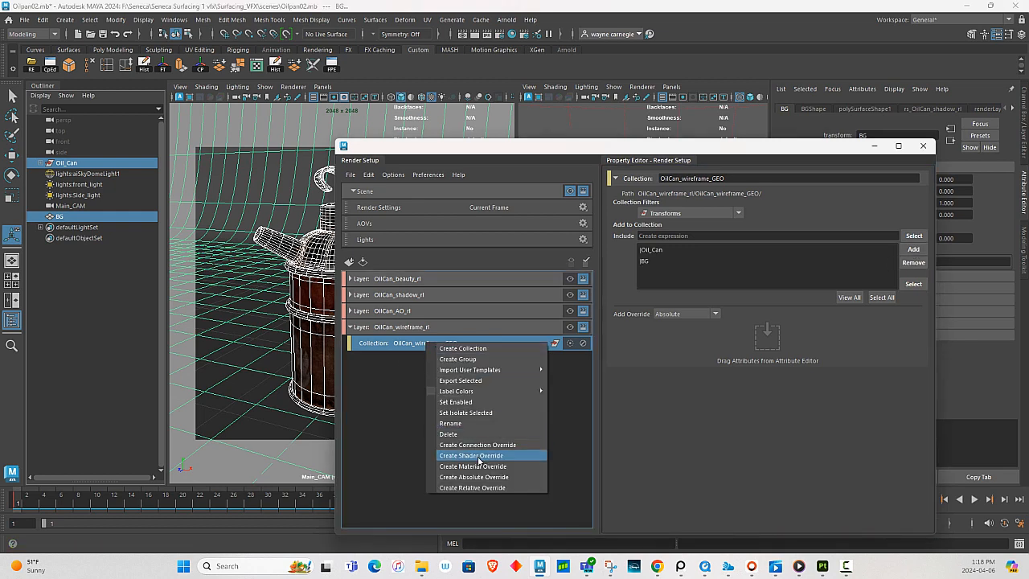
click(472, 456)
click(918, 202)
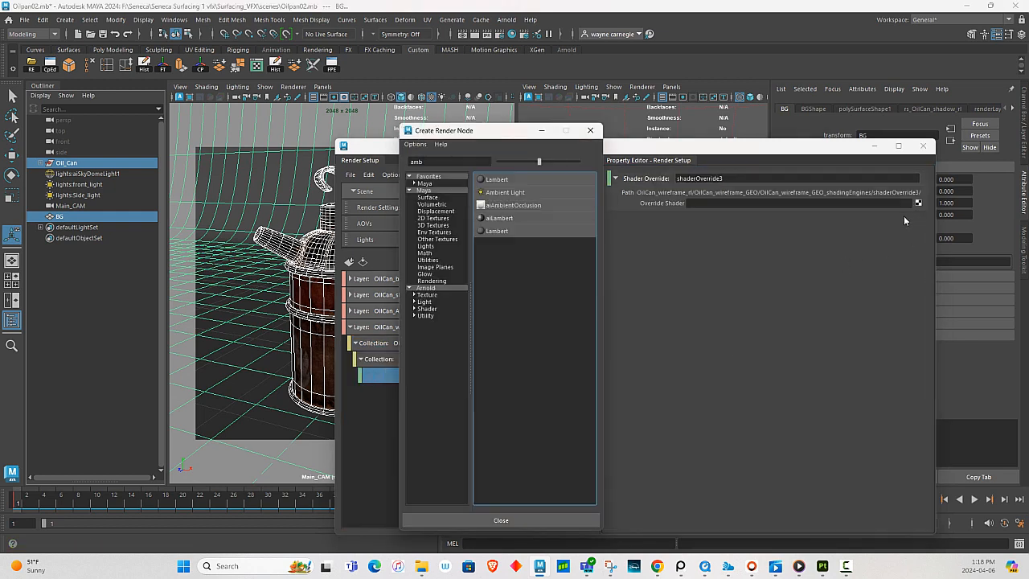
drag(455, 163, 345, 163)
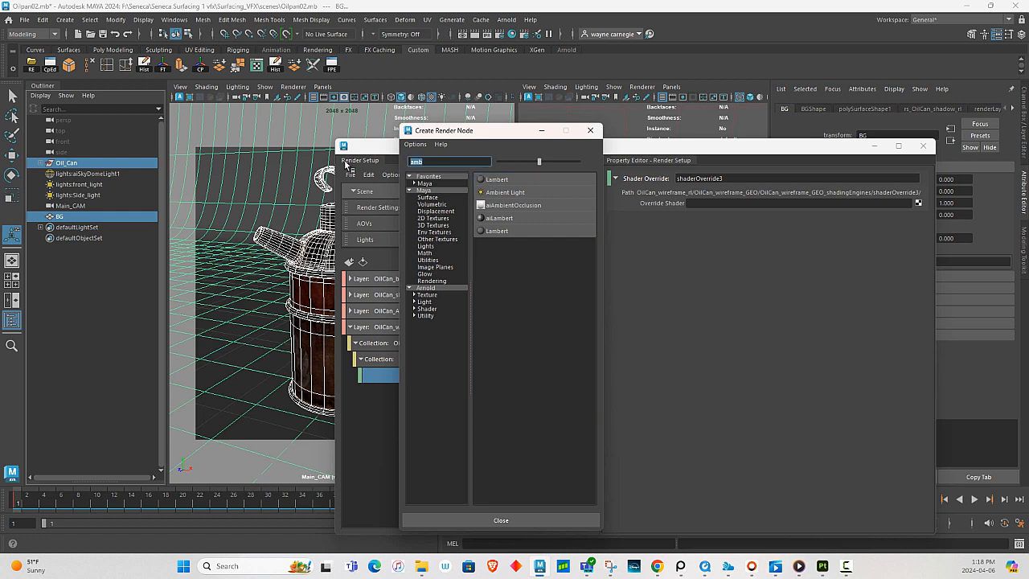
text(wire)
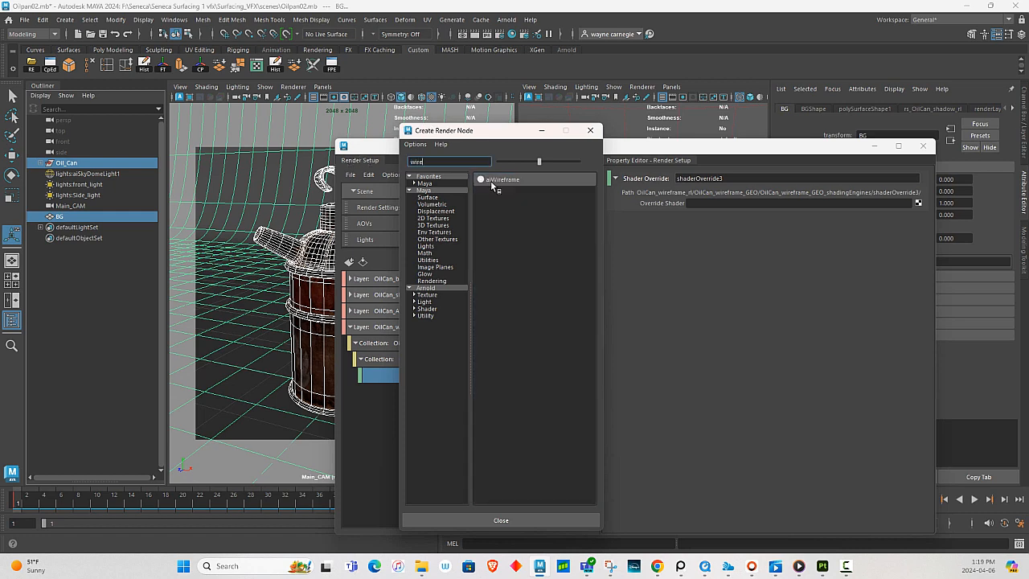
click(494, 180)
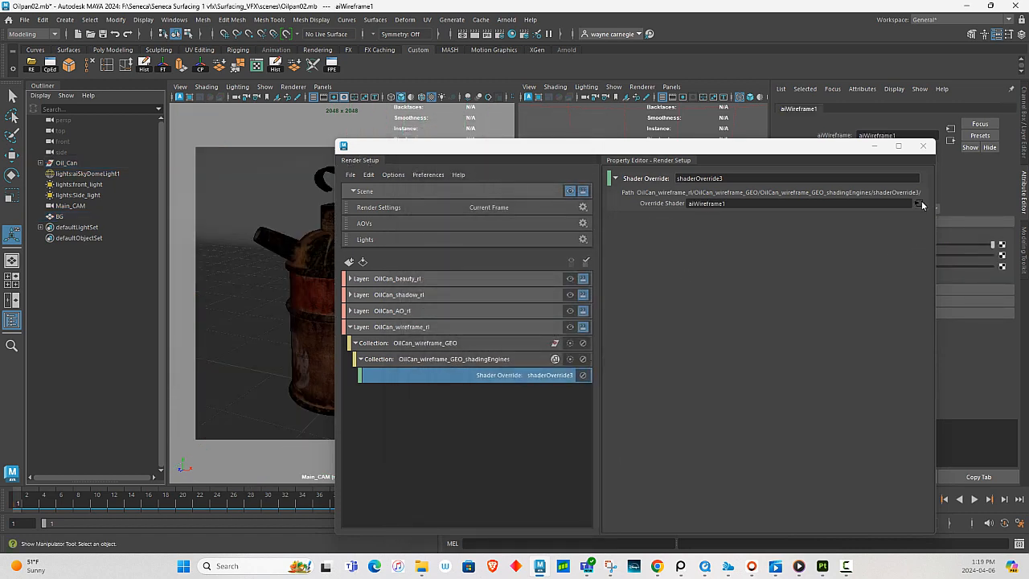
Set the wireframe shader's edge type to polygons with a black fill color and white line color, and collapse the wireframe layer.
drag(829, 151, 555, 190)
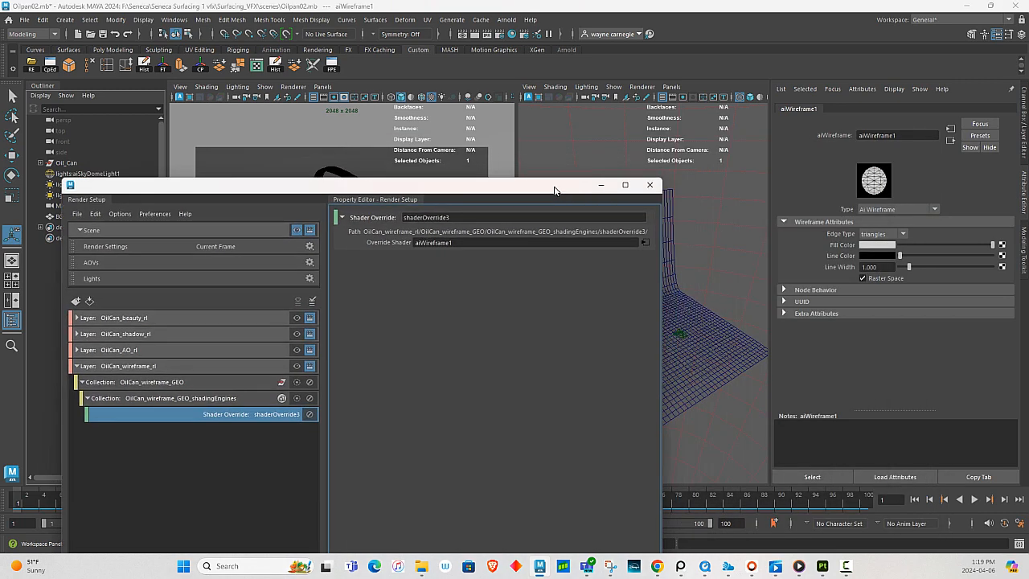
click(881, 234)
click(888, 262)
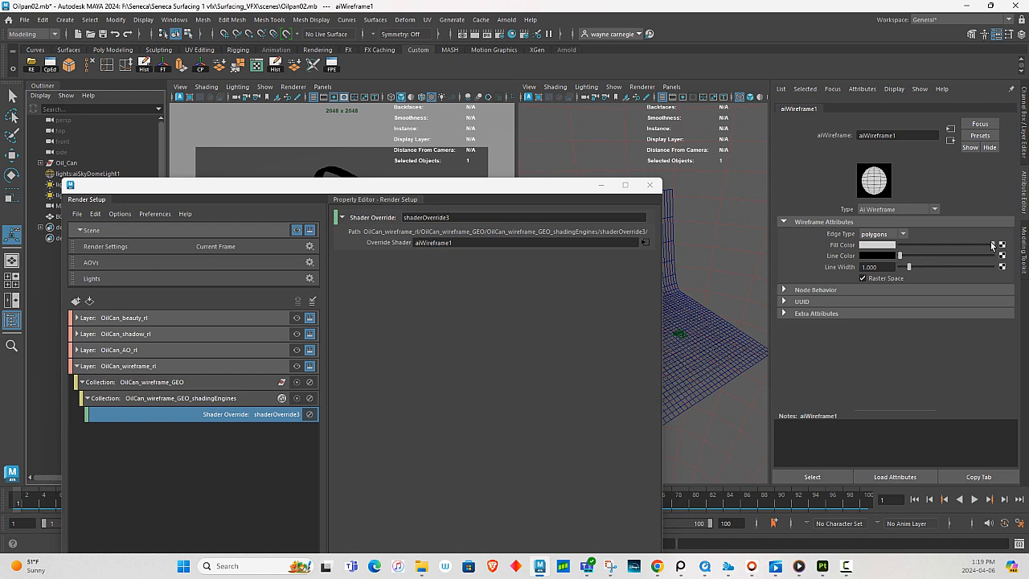
drag(961, 246, 1022, 258)
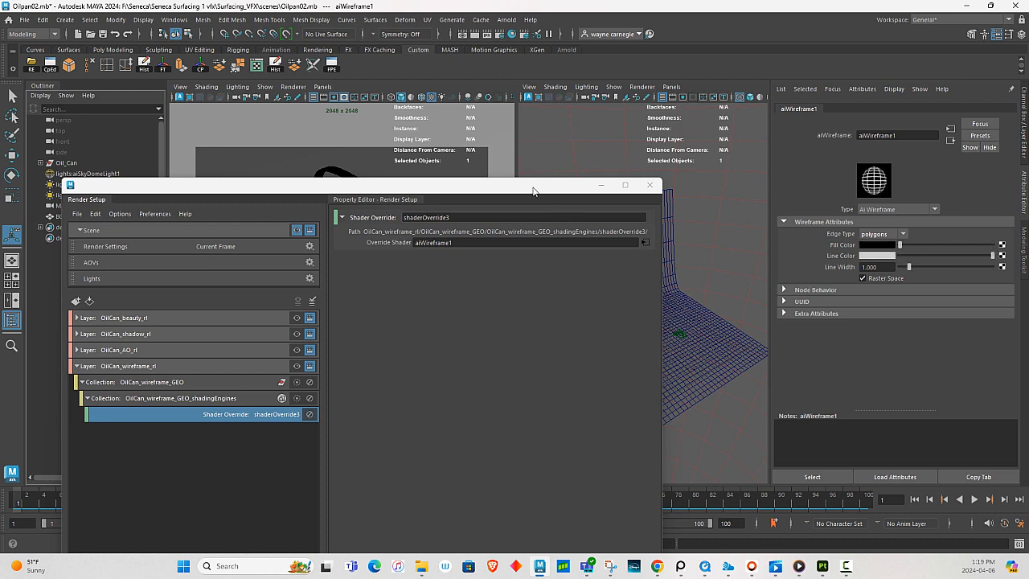
drag(532, 189, 820, 127)
click(367, 303)
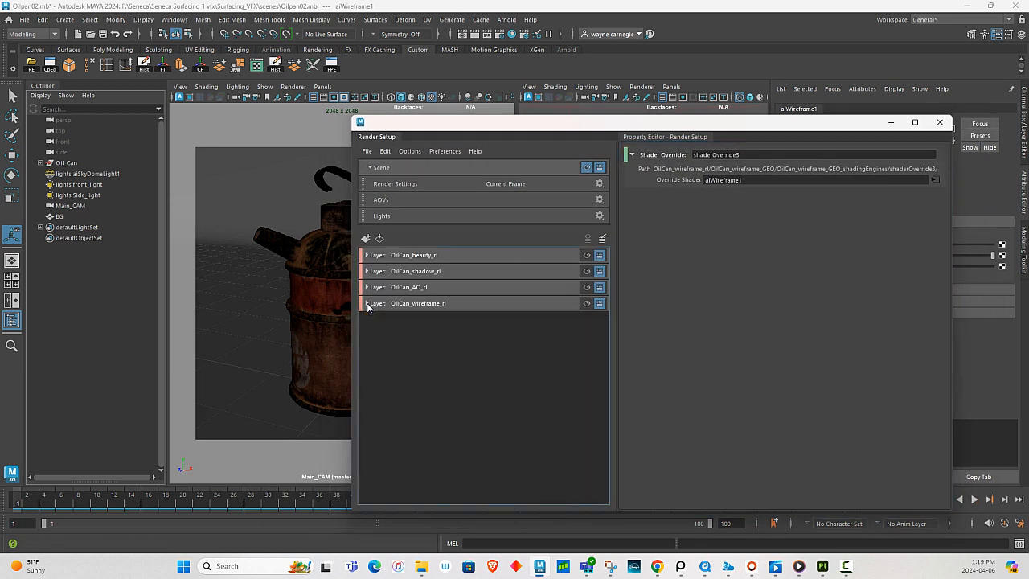
click(406, 326)
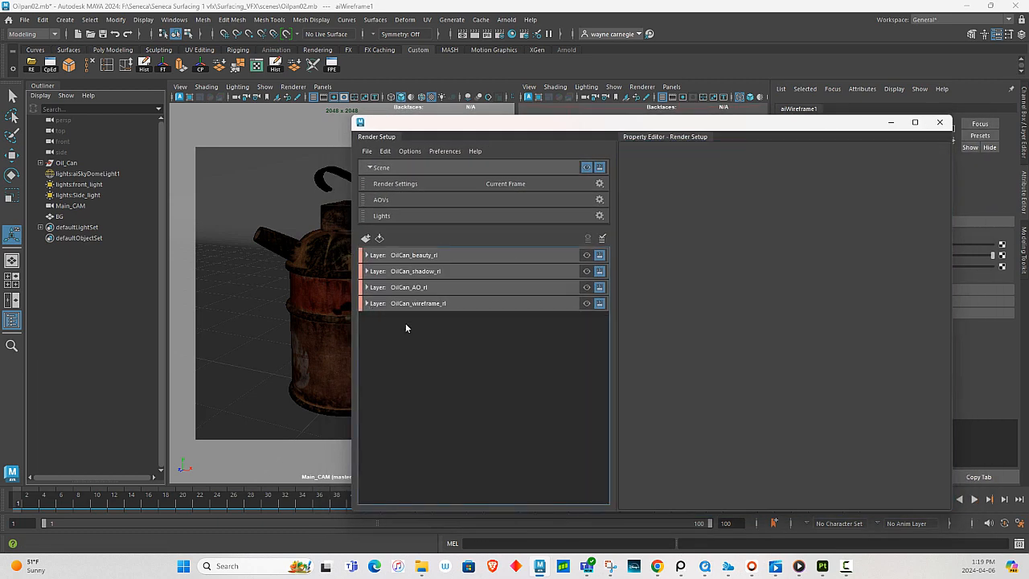
click(417, 257)
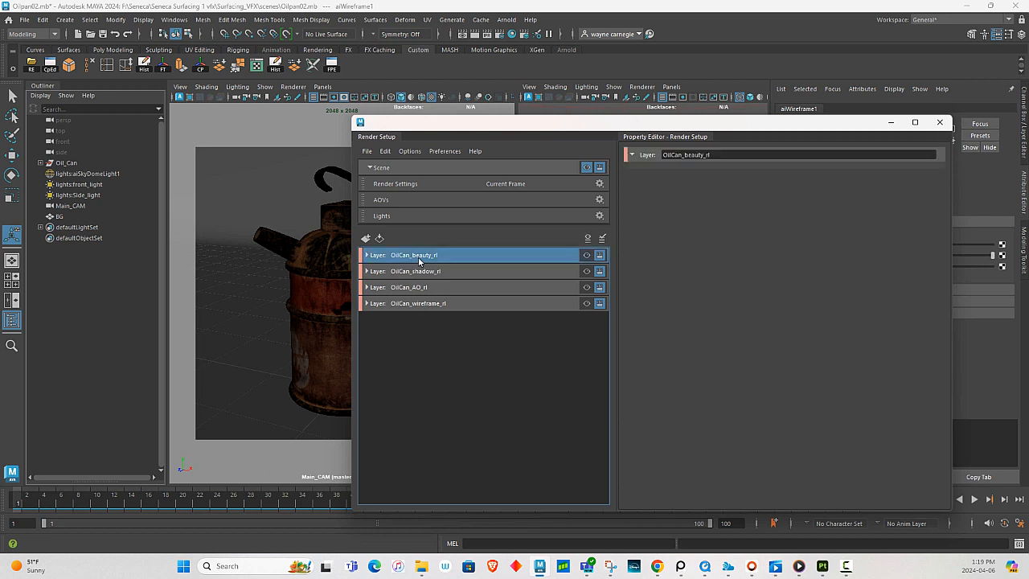
click(422, 273)
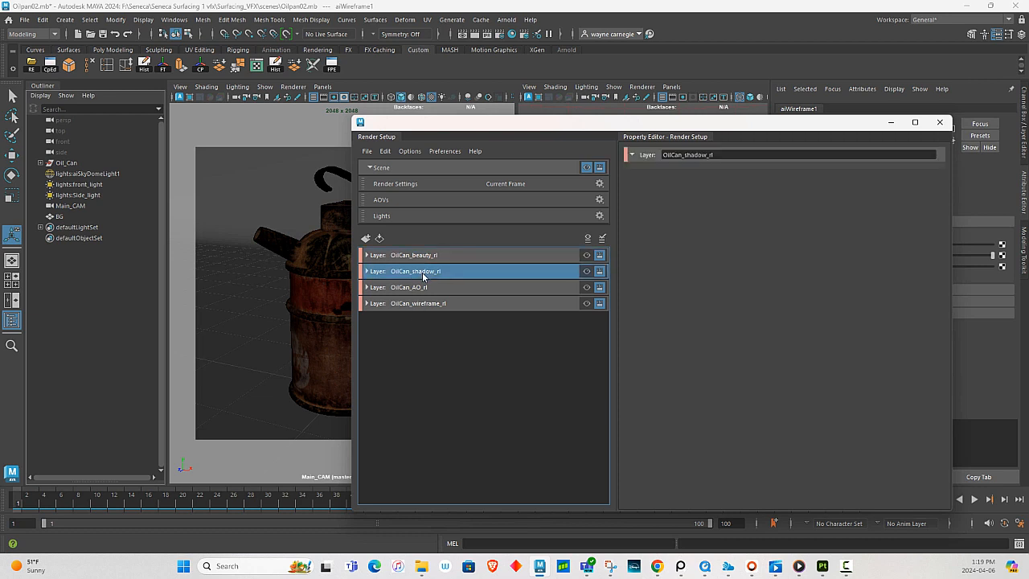
click(413, 290)
click(414, 303)
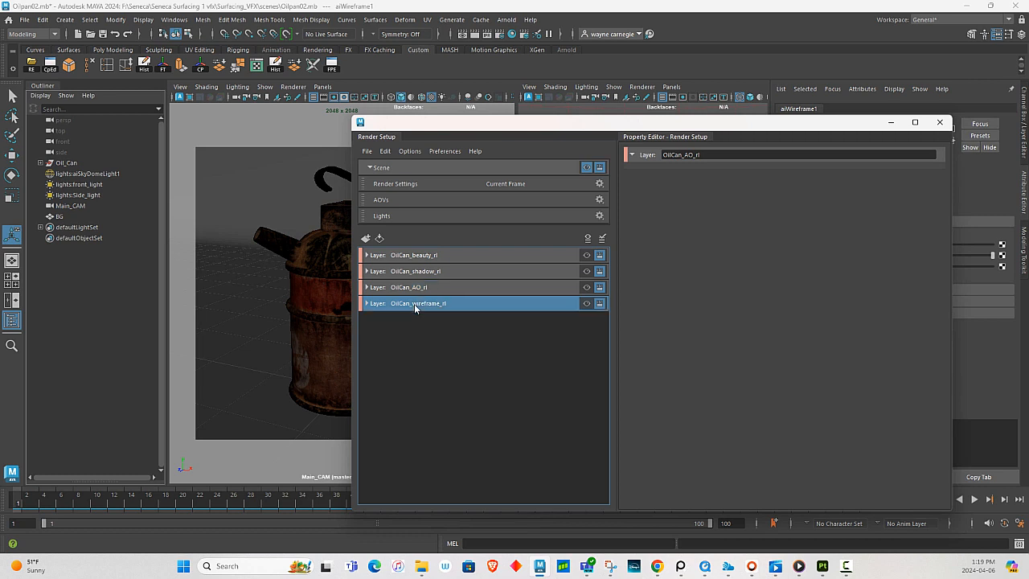
Create a new render layer named OilCan_BG_rl below the wireframe layer.
click(367, 239)
text(OilCan_)
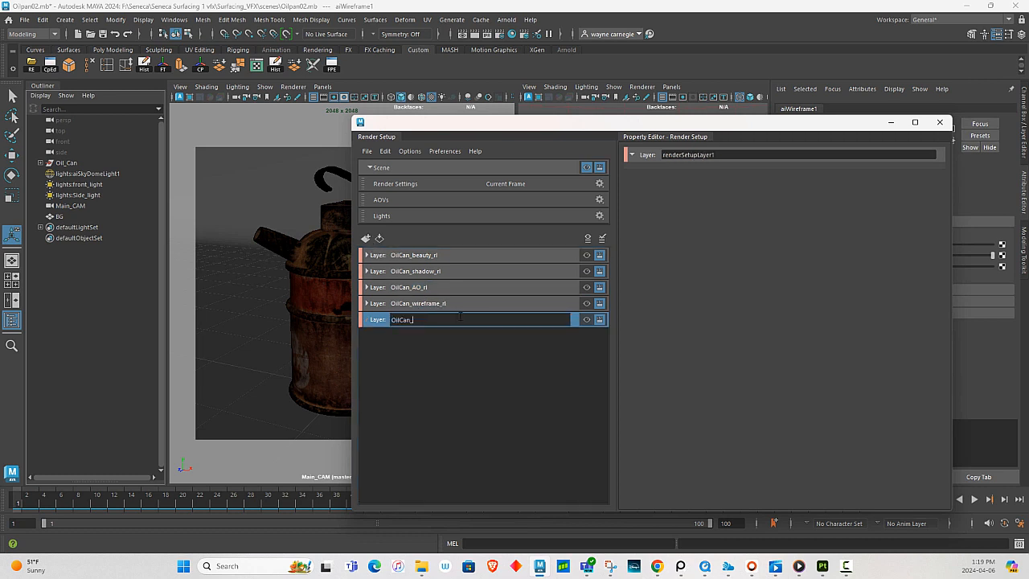
text(BG_rl)
key(Return)
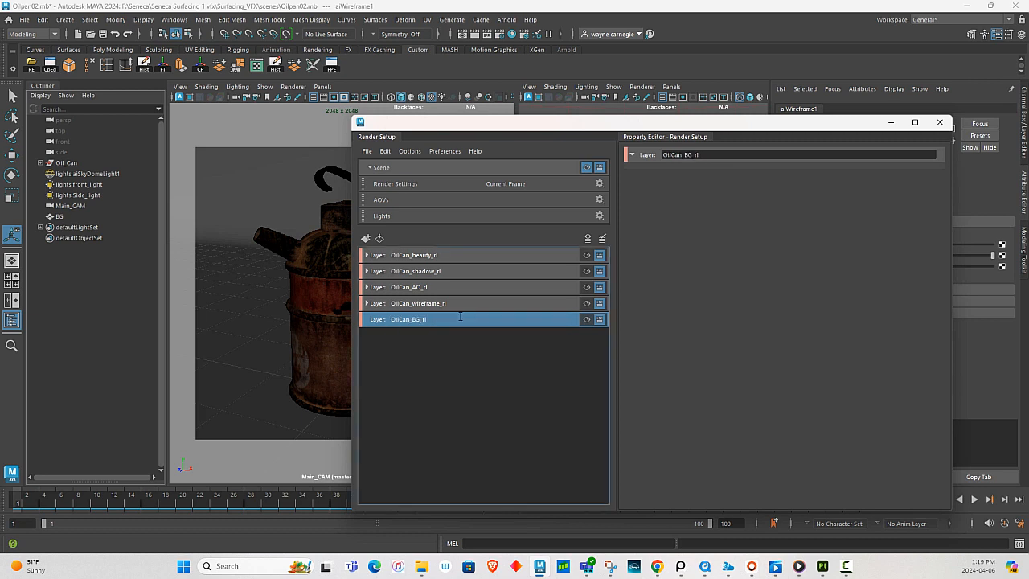
Create a collection named OilCan_BG_GEO in the OilCan_BG_rl layer and add the BG object to it.
right_click(405, 323)
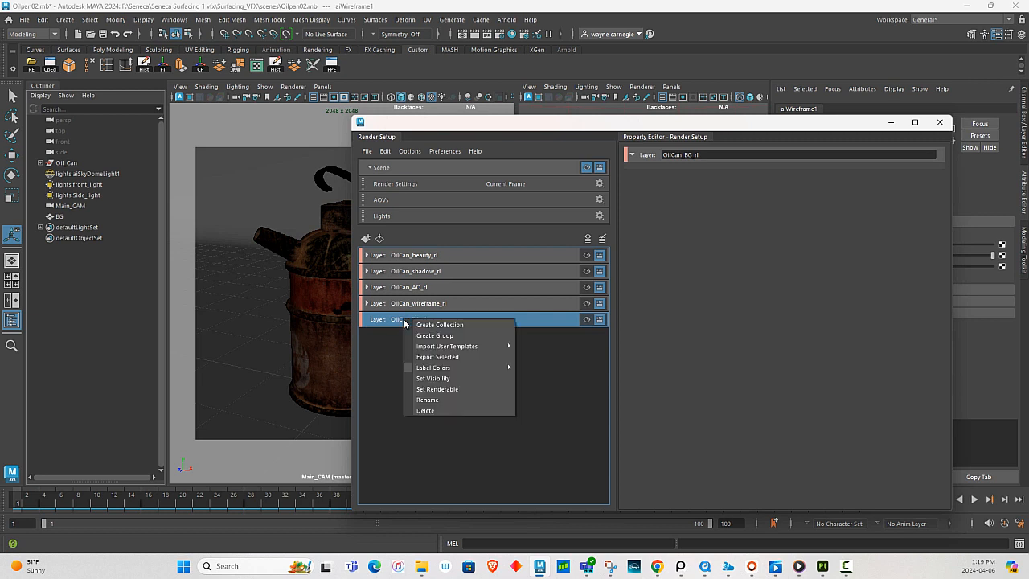
click(434, 324)
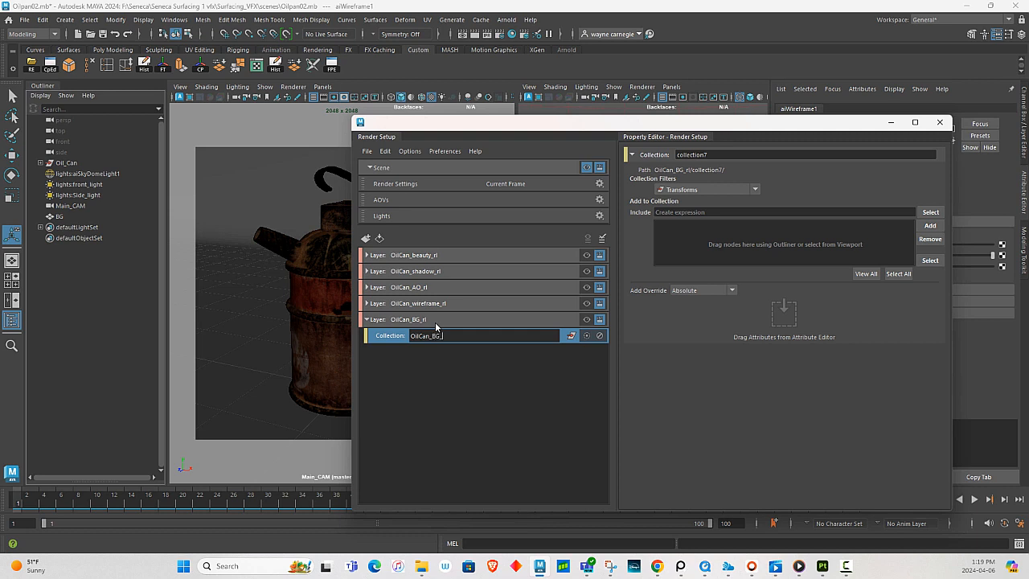
key(Return)
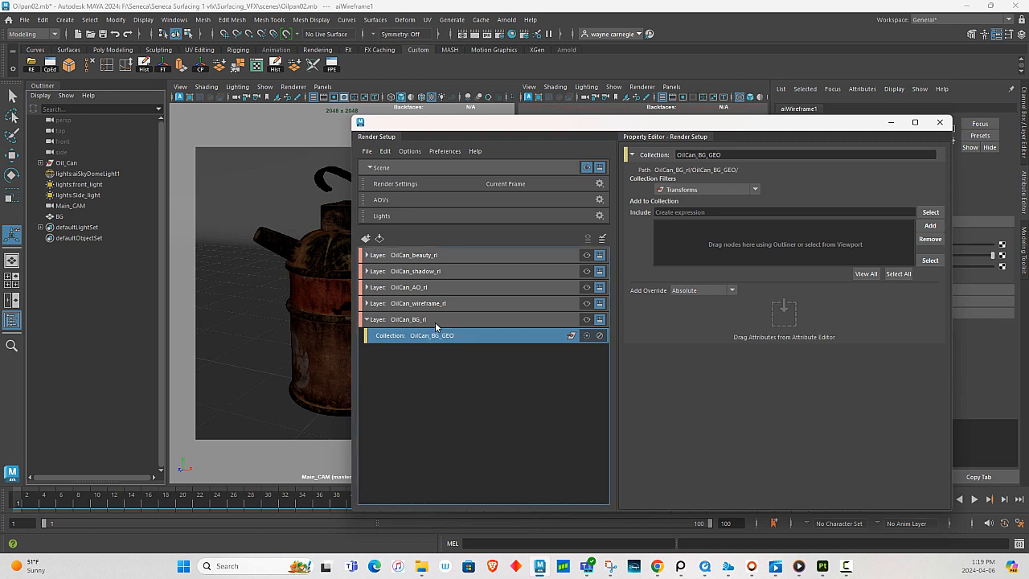
click(59, 216)
click(931, 225)
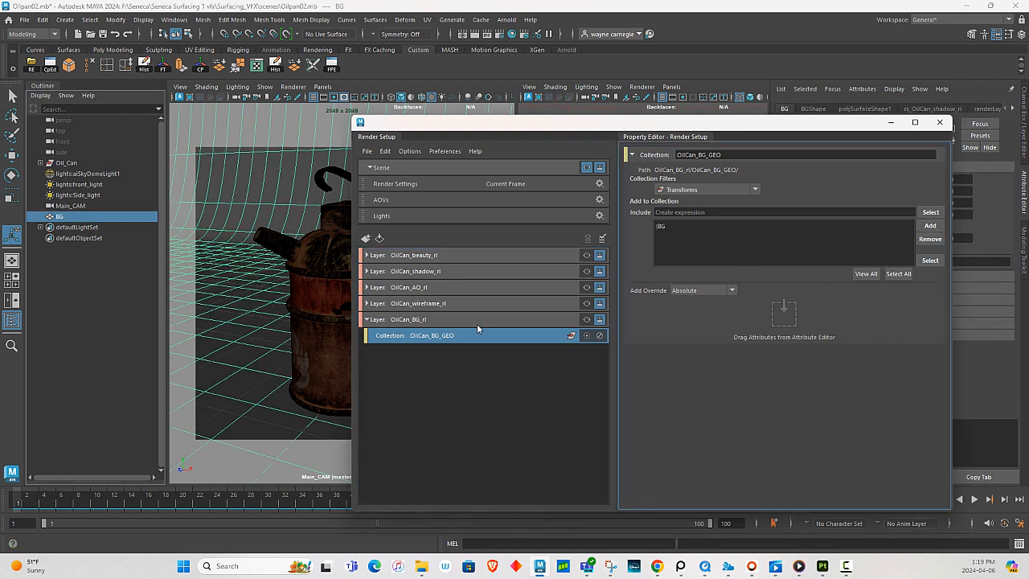
Create a second collection named OilCan_BG_Light in the OilCan_BG_rl layer.
click(438, 325)
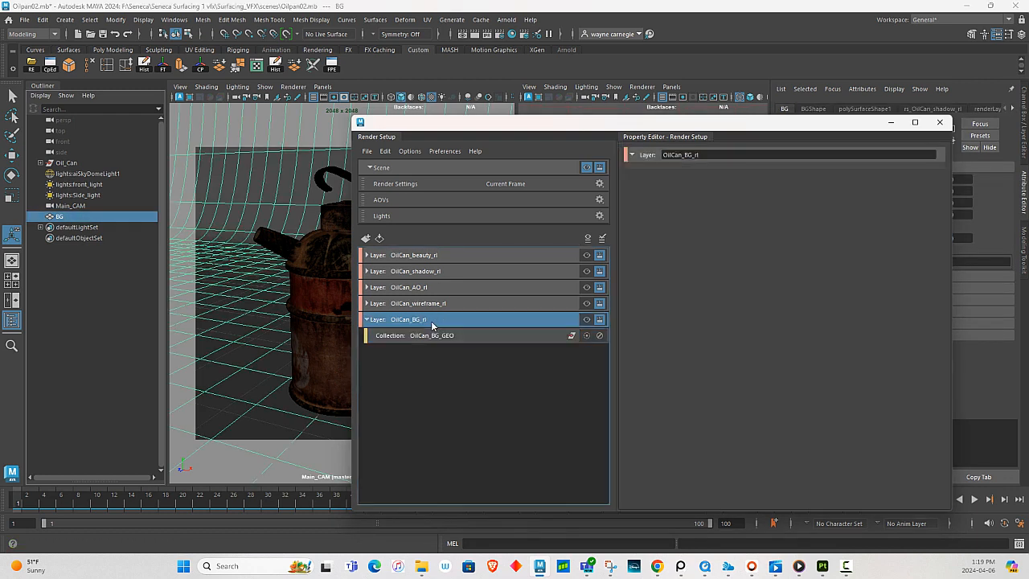
right_click(442, 324)
click(447, 328)
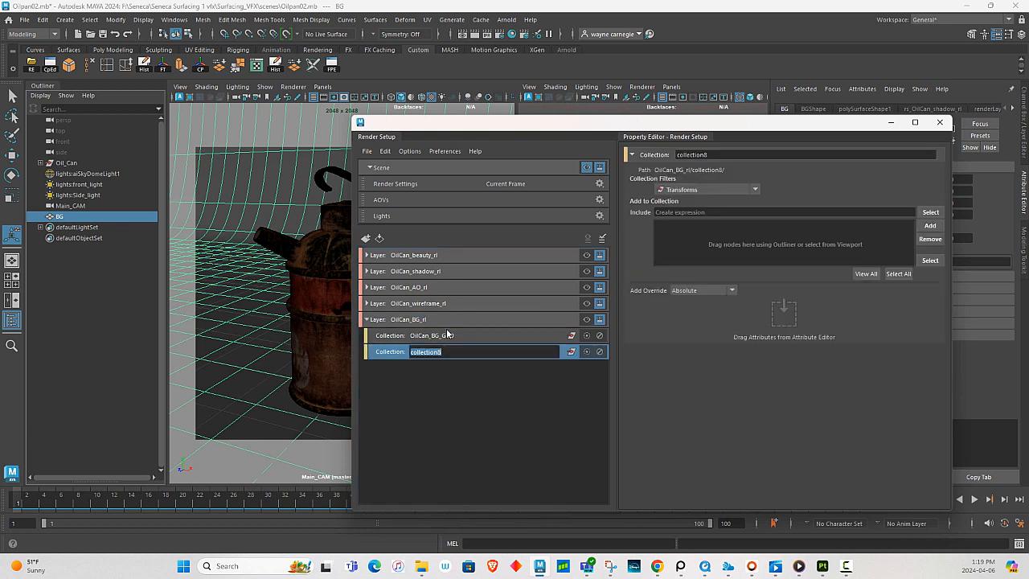
text(OilCan_BG_Light)
key(Return)
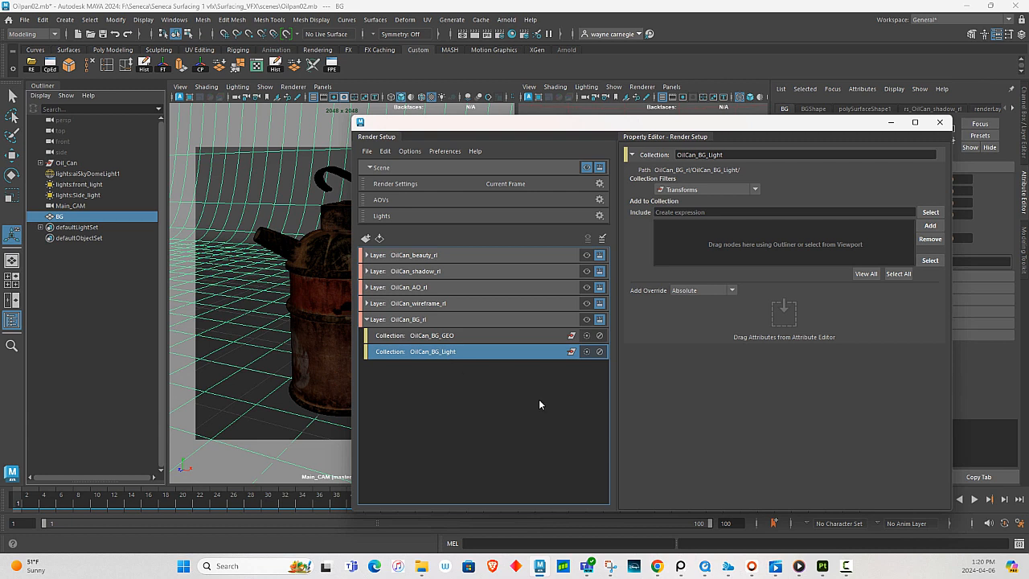
Add aiSkyDomeLight1, front_light and Side_light to the OilCan_BG_Light collection.
click(84, 175)
shift+click(78, 194)
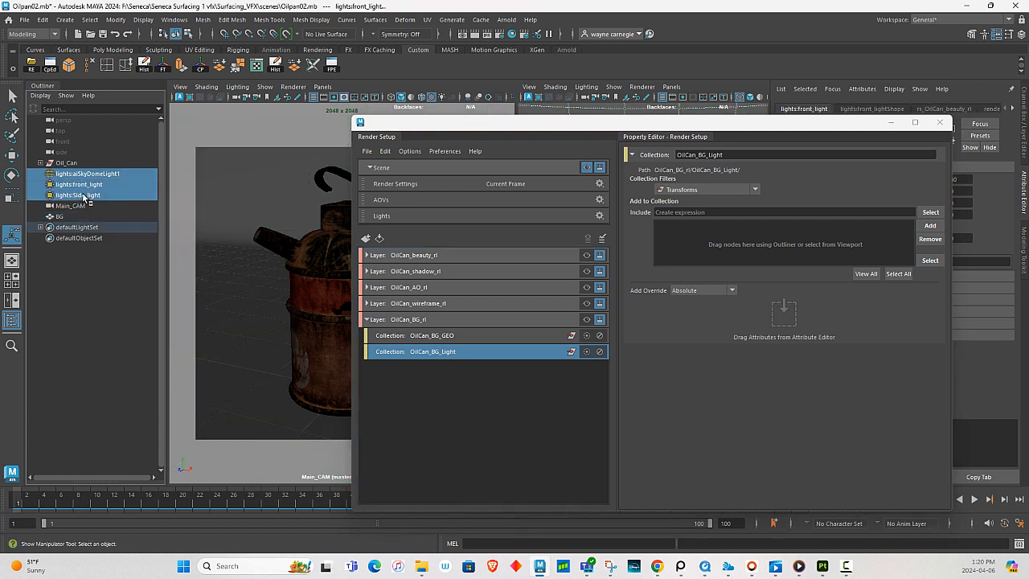
click(931, 226)
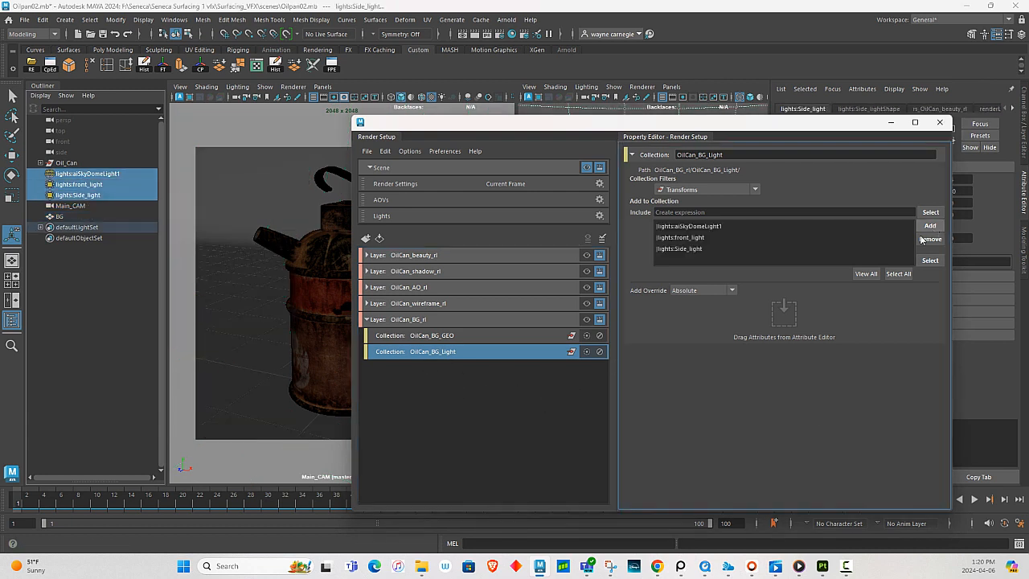
Show the front light's shape attributes and make OilCan_BG_rl the visible render layer.
click(78, 185)
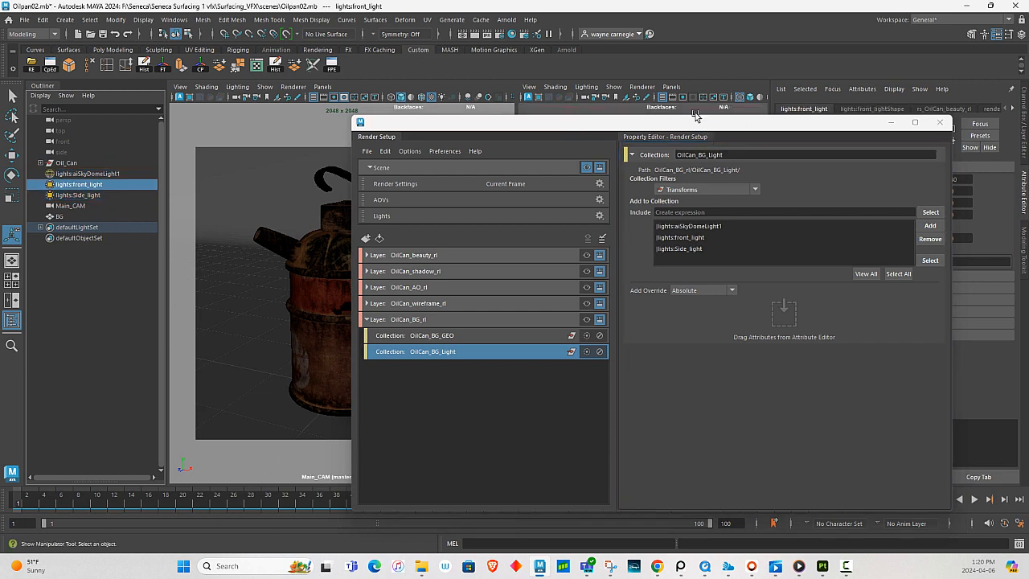
drag(698, 124, 509, 145)
key(ctrl+a)
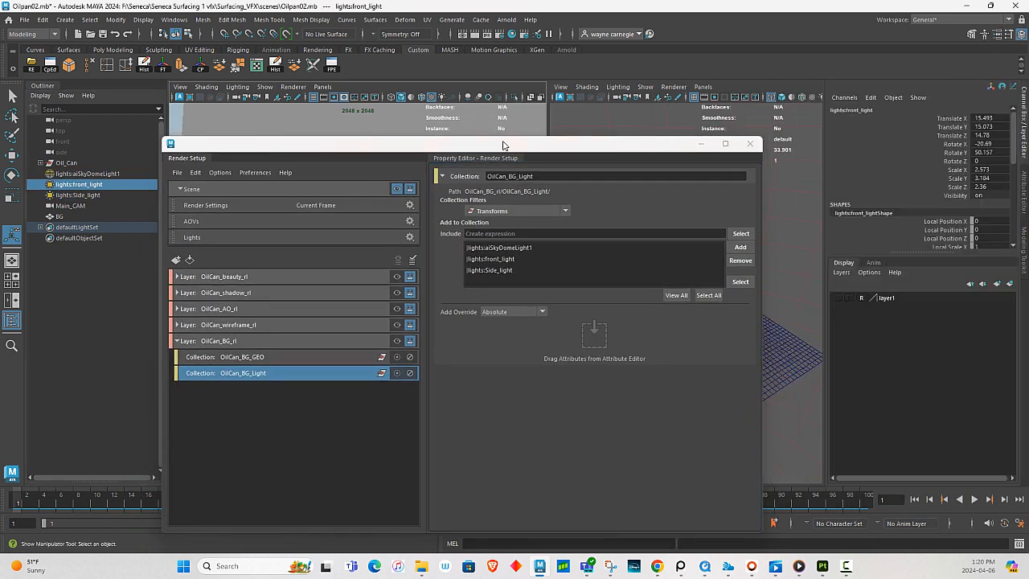
click(1023, 188)
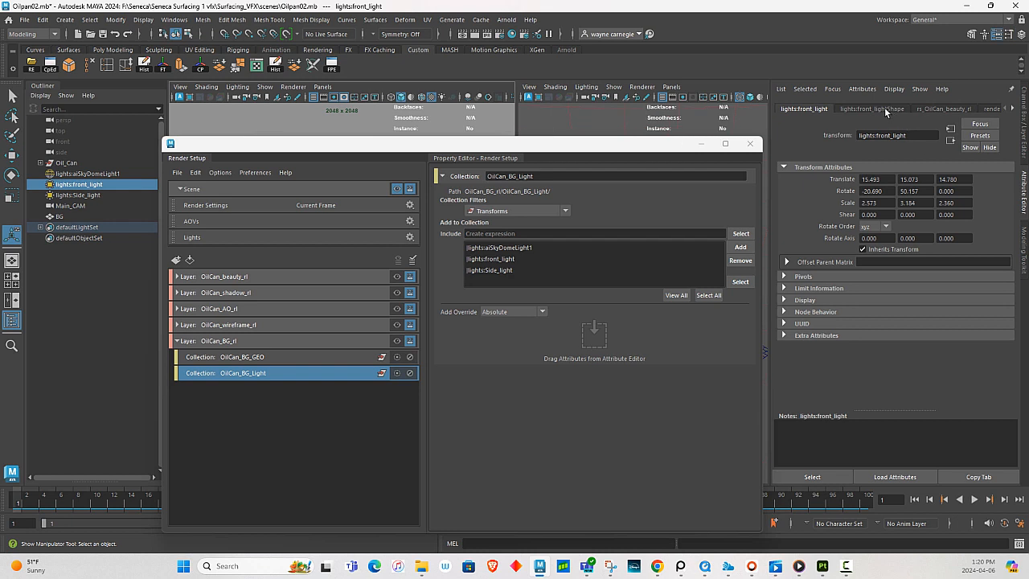
scroll(923, 245, down, 3)
scroll(921, 343, down, 5)
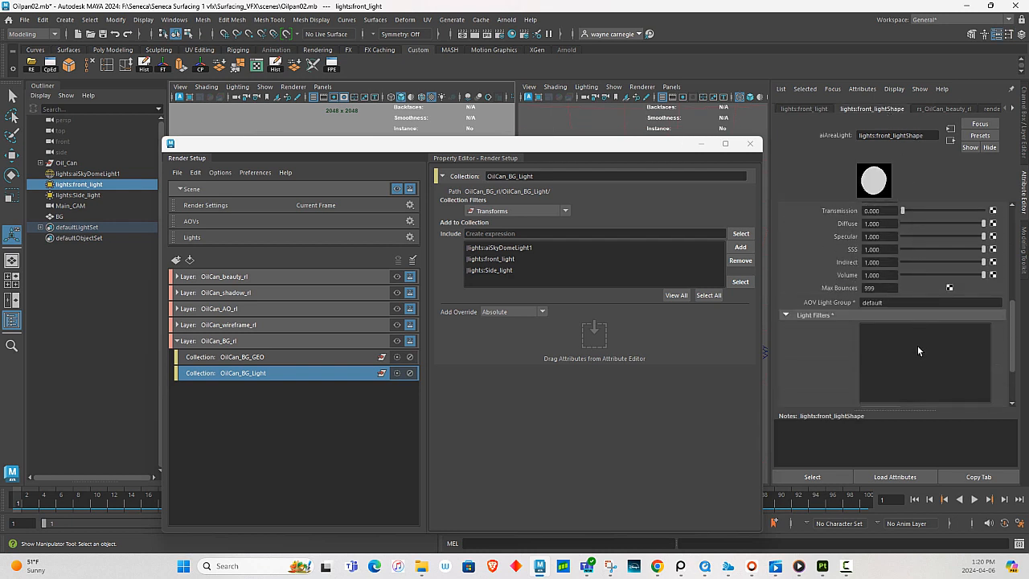
click(396, 340)
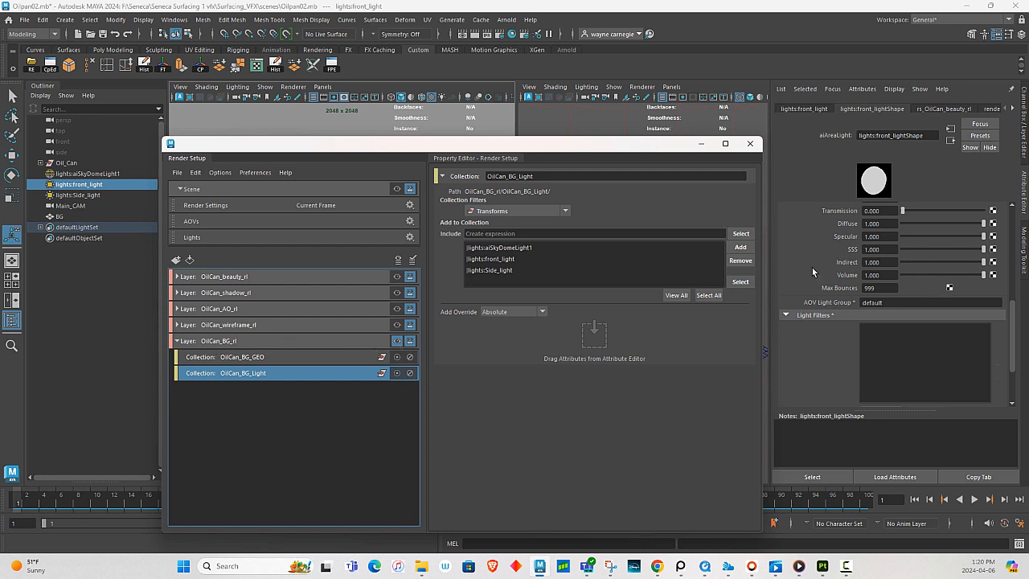
Create an absolute override for the front light's Cast Shadows in the visible layer, turn shadows off, and collapse the BG layer.
click(100, 289)
click(89, 185)
scroll(924, 257, up, 4)
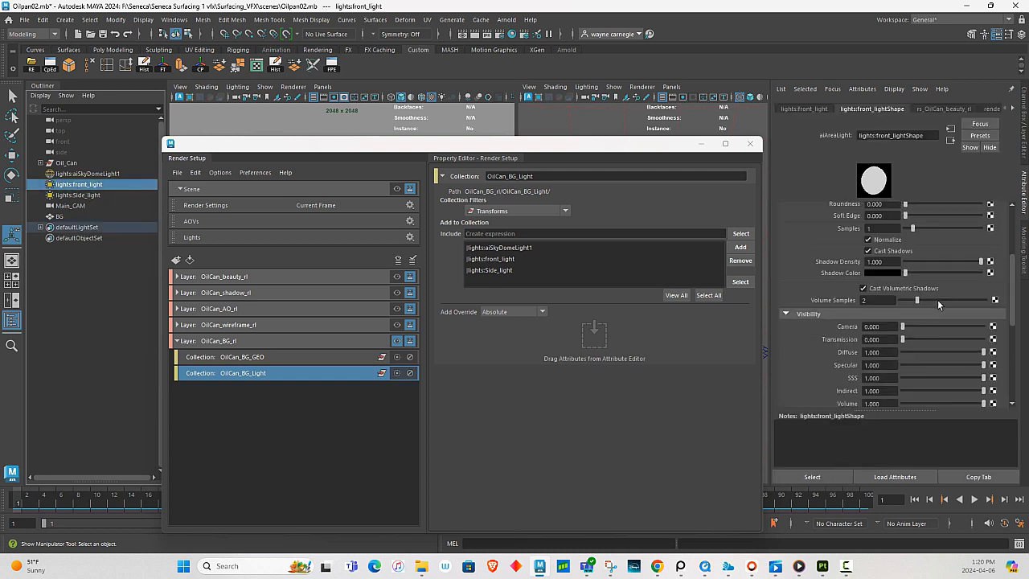
right_click(898, 250)
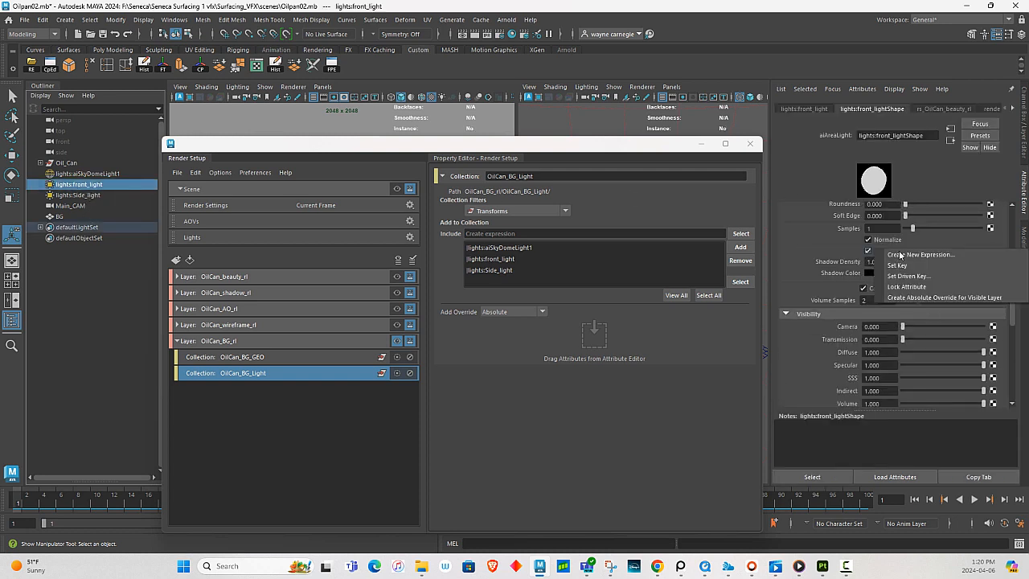
click(921, 298)
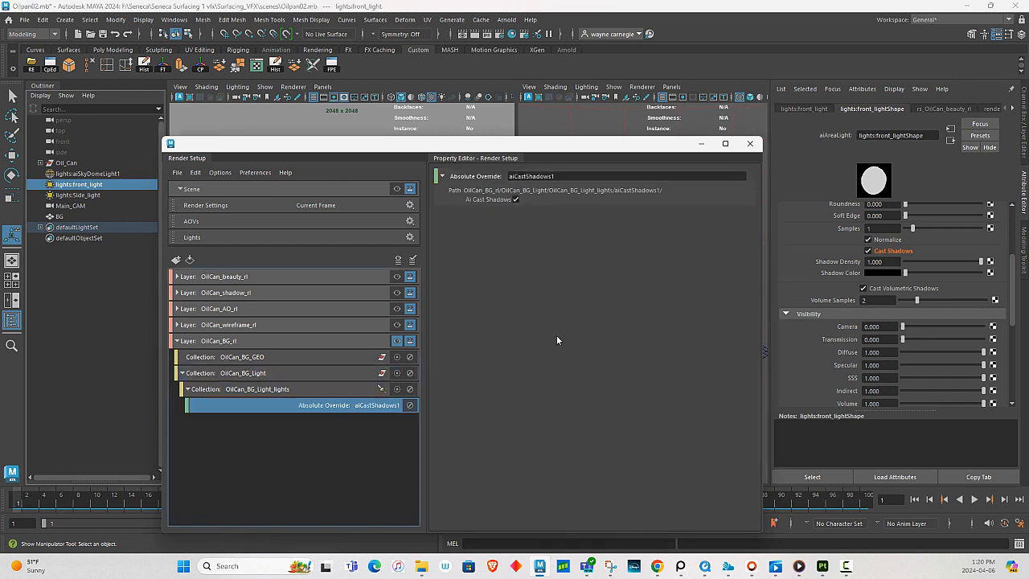
click(516, 200)
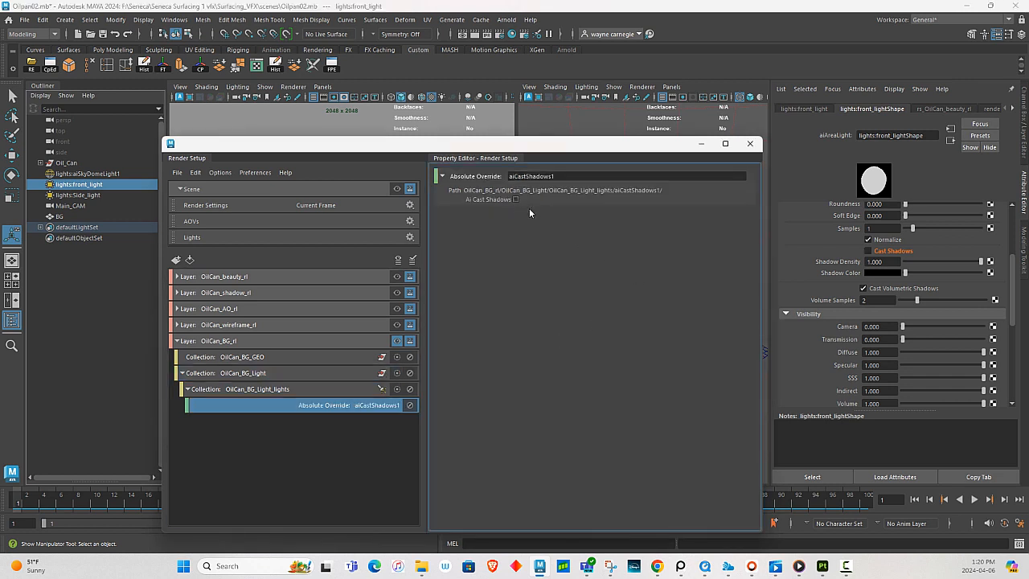
click(177, 342)
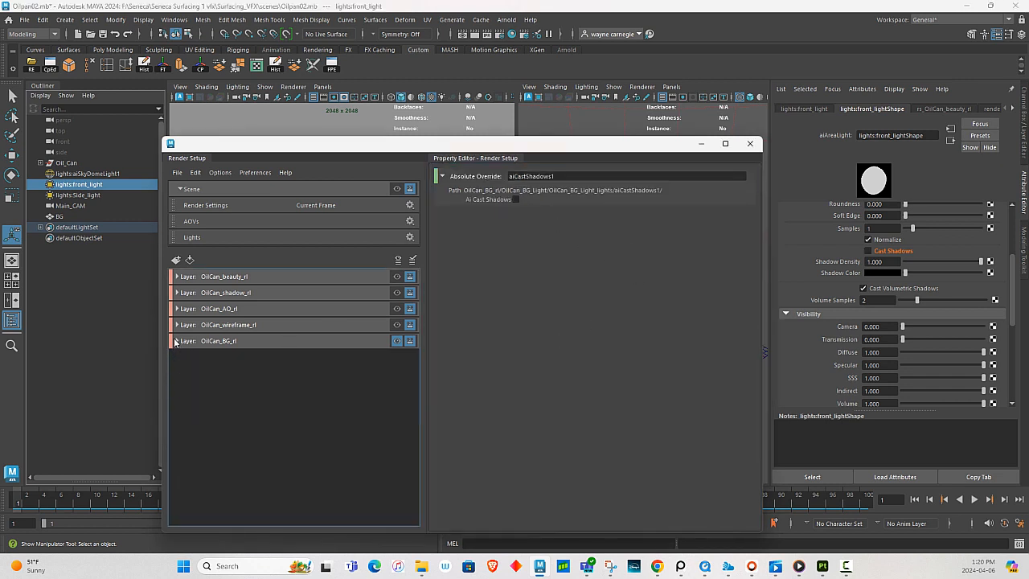
click(219, 342)
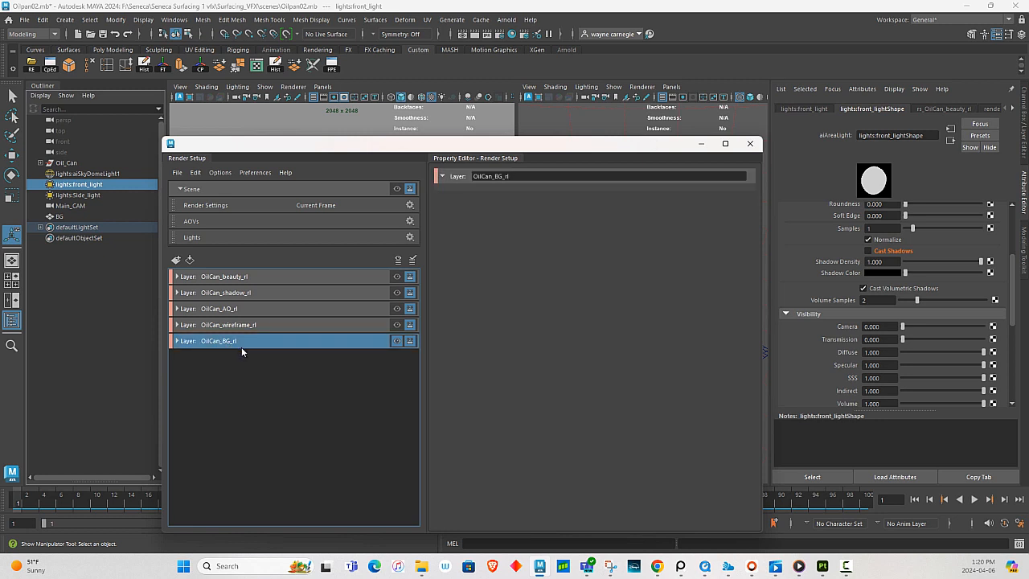
click(524, 33)
scroll(585, 362, down, 4)
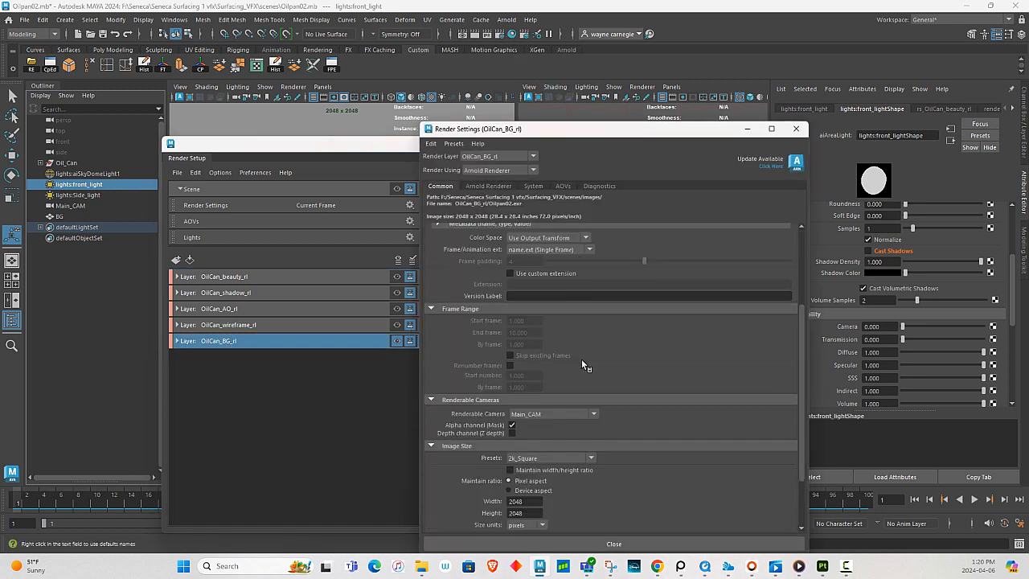
scroll(601, 408, down, 1)
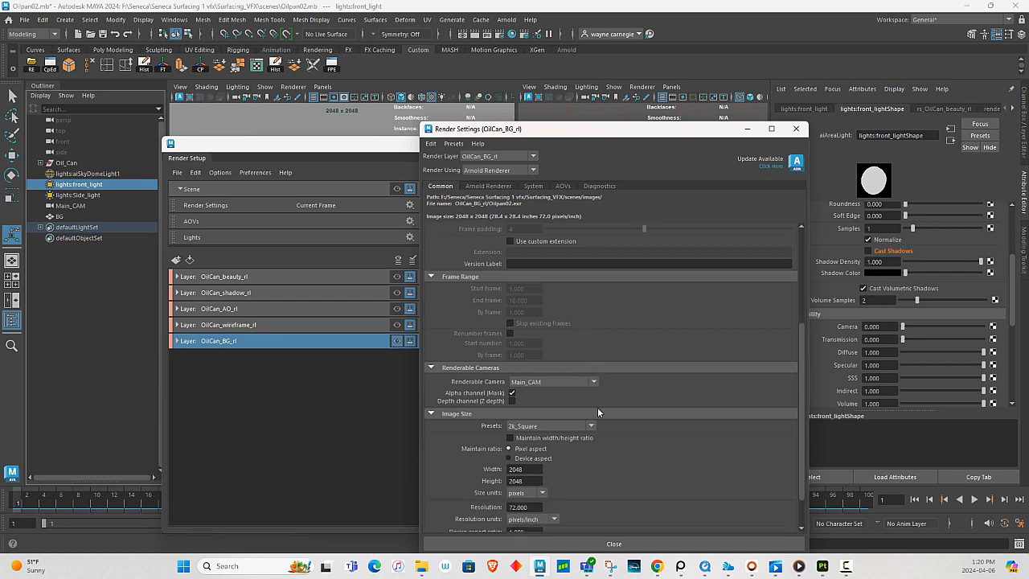
drag(569, 140, 366, 118)
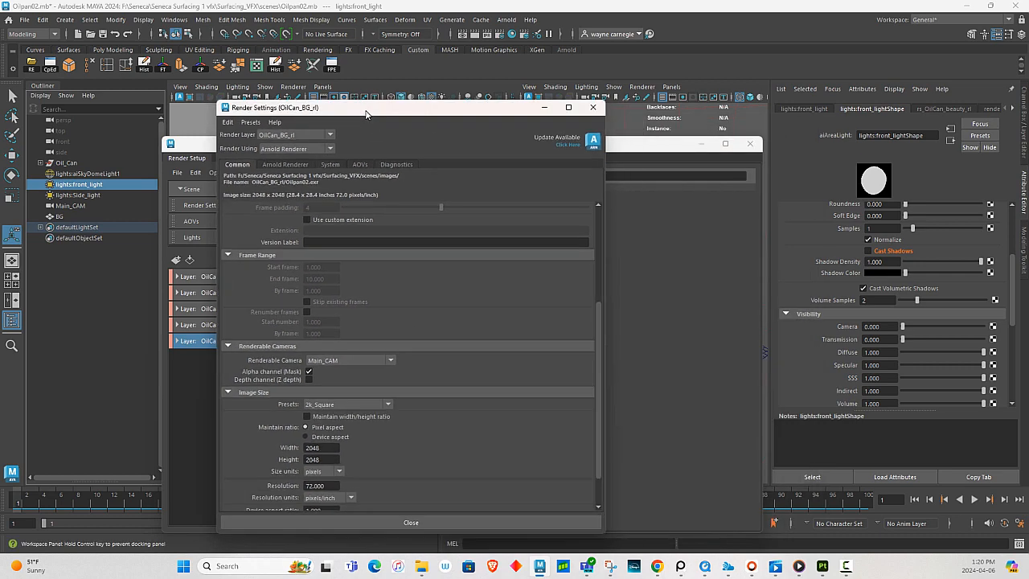
scroll(443, 347, up, 2)
scroll(442, 347, up, 1)
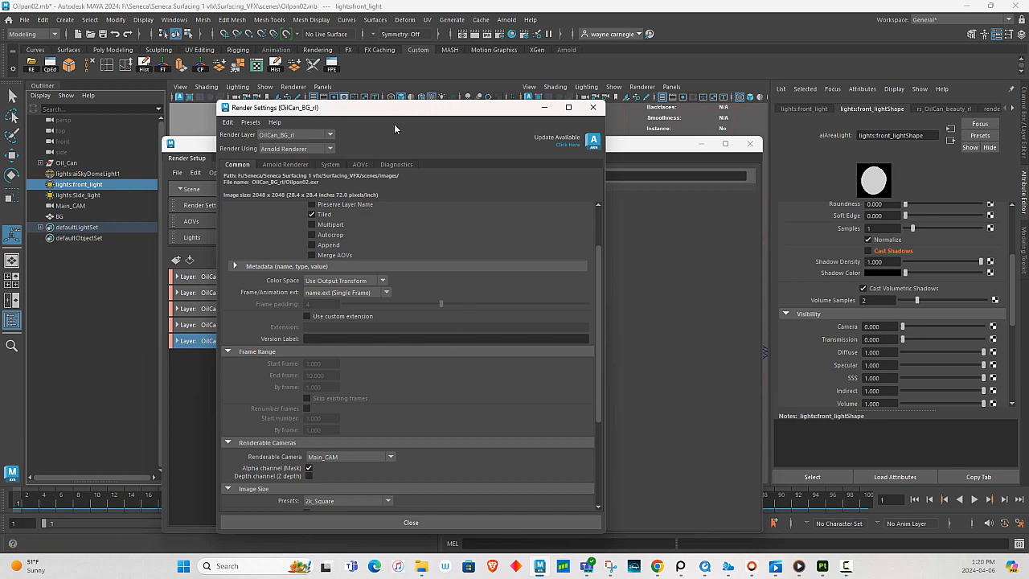
click(593, 107)
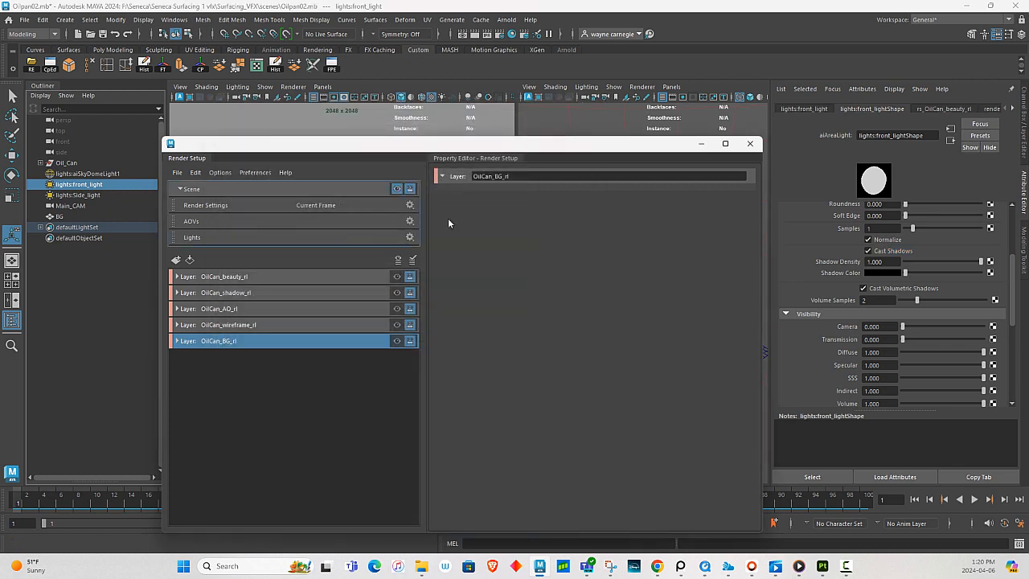
Set the render file name prefix to <Scene>\<RenderLayer>\<RenderLayer> in the master layer's render settings.
click(499, 35)
scroll(412, 321, up, 2)
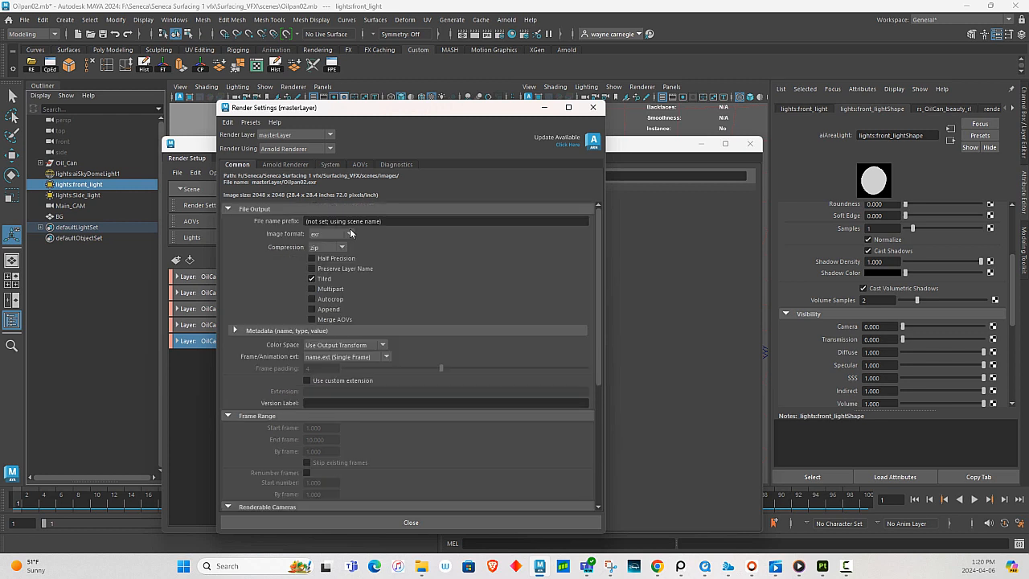
click(315, 222)
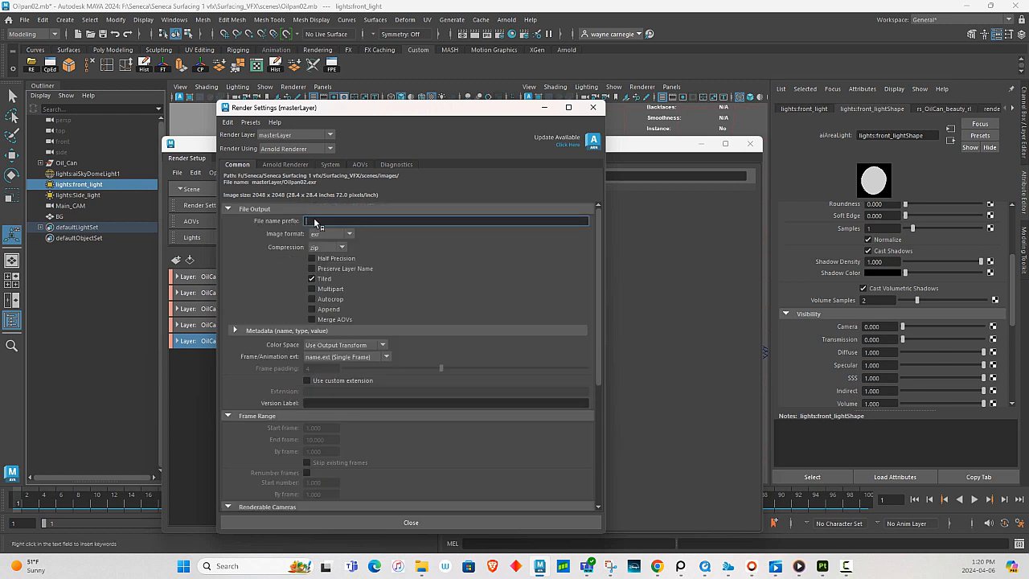
right_click(315, 222)
click(333, 236)
right_click(341, 223)
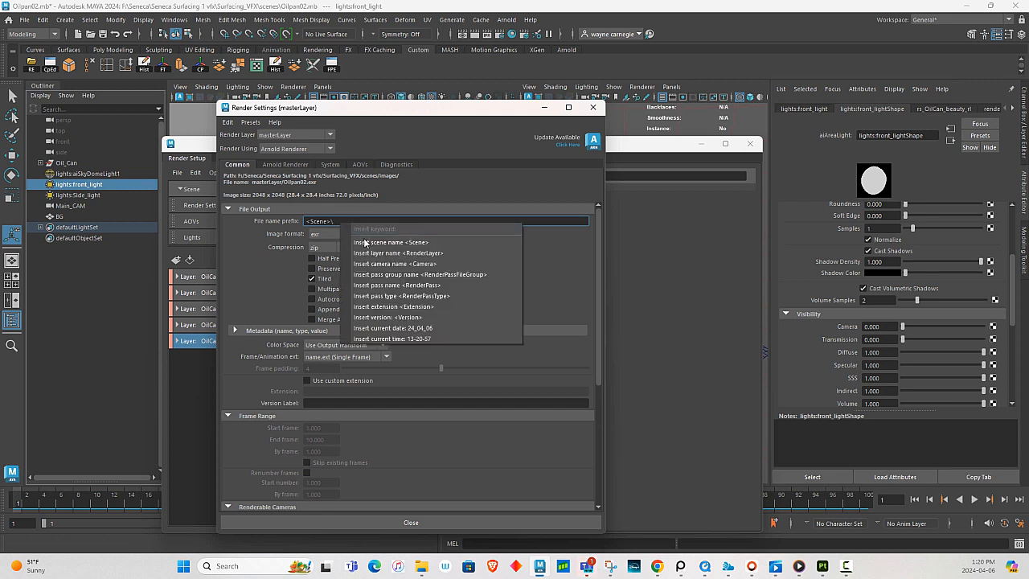
click(377, 251)
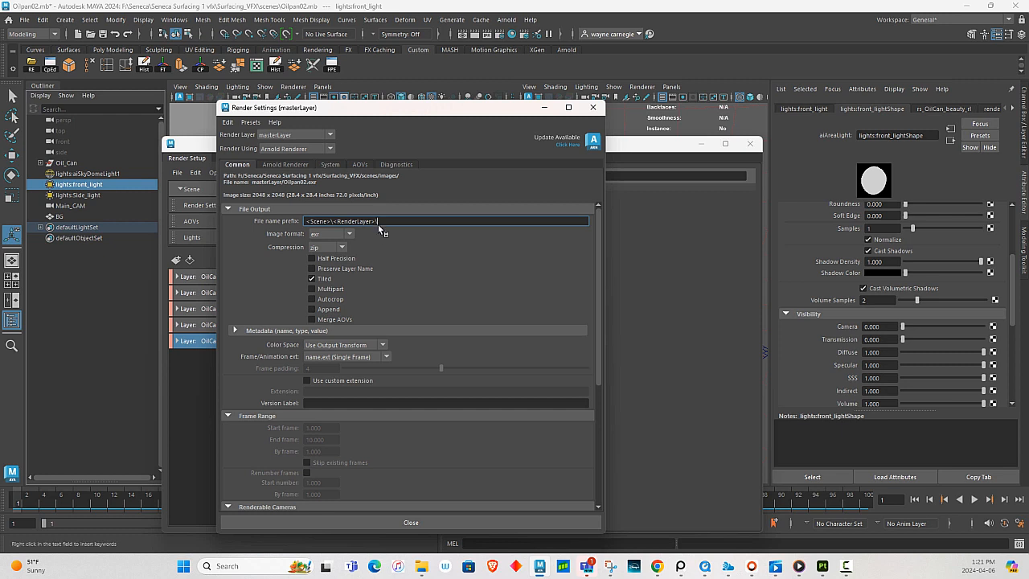
right_click(384, 222)
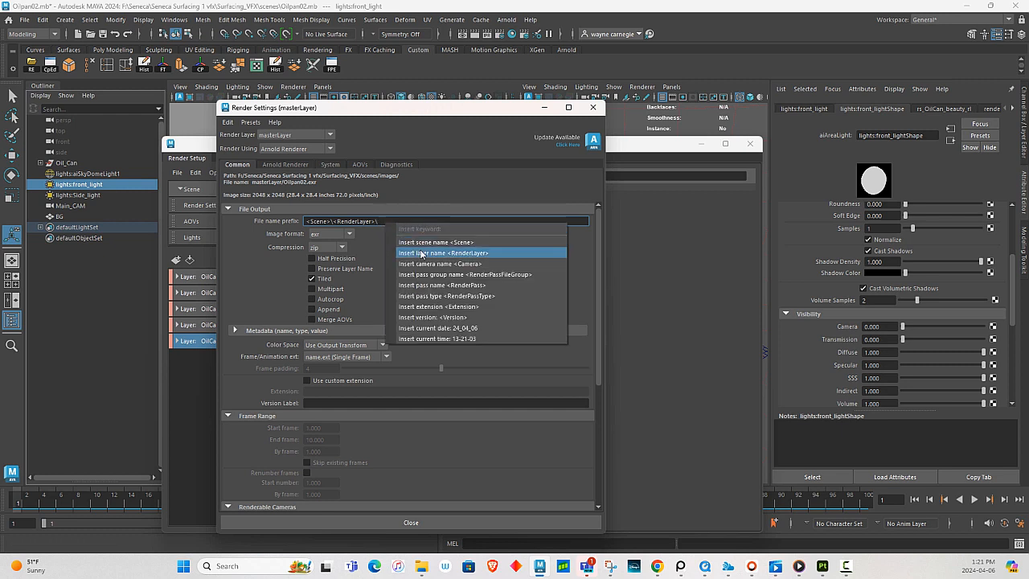
click(420, 249)
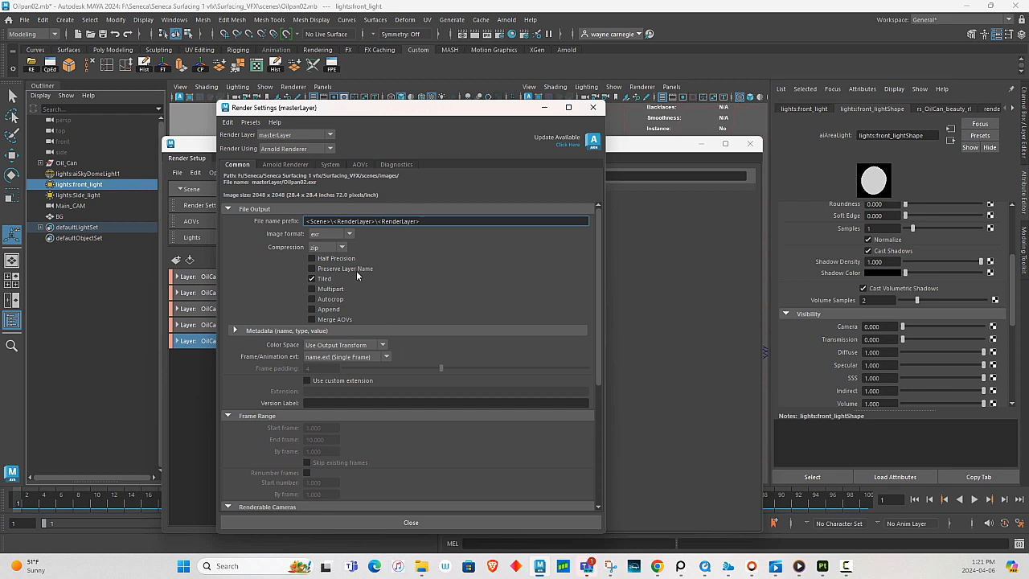
Set the output image format to tif and the frame/animation extension to name.#.ext.
click(337, 234)
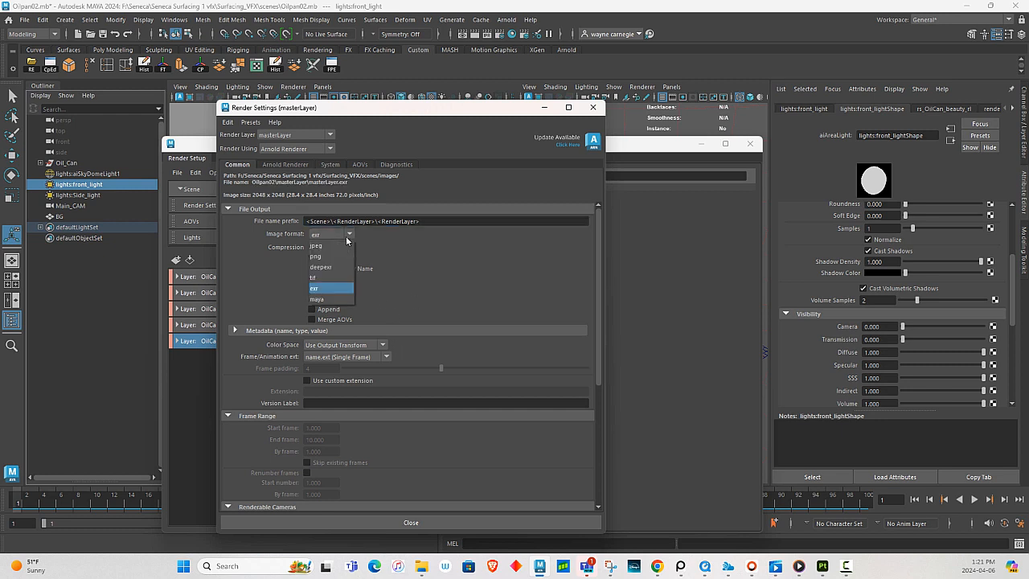
click(344, 277)
scroll(455, 308, down, 2)
click(386, 314)
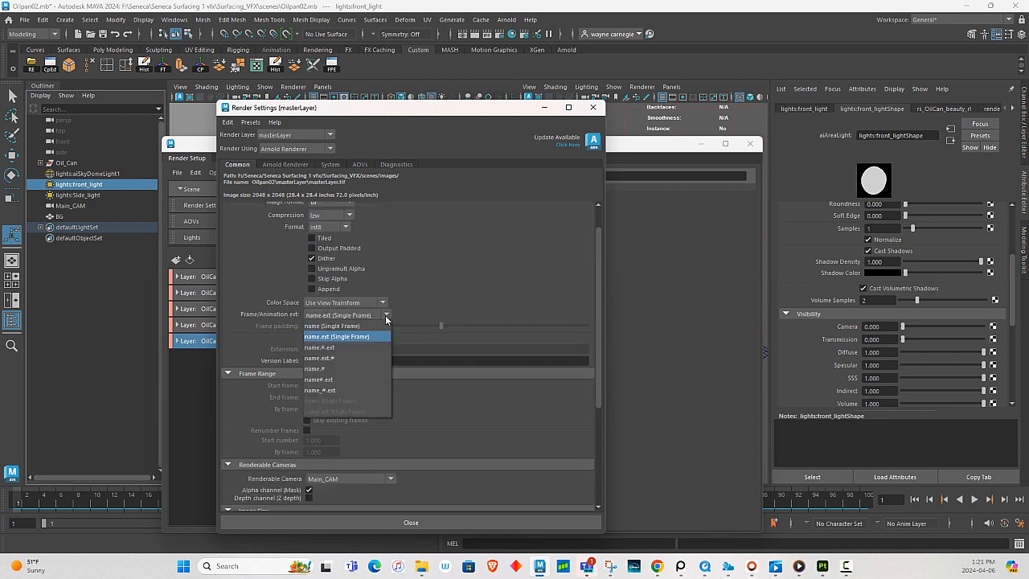
click(351, 350)
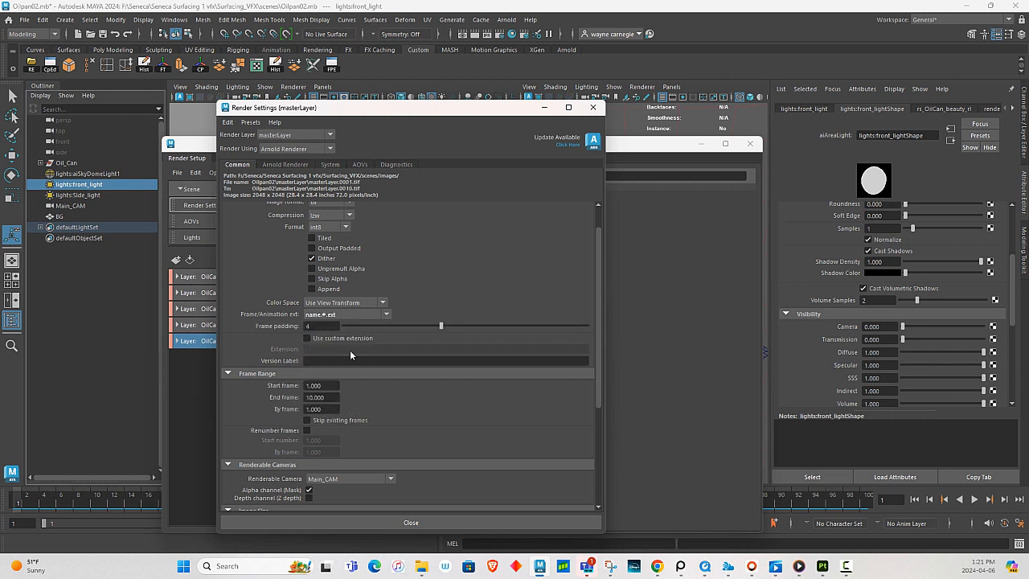
Set the render end frame to 100 and close the render settings.
drag(334, 397, 278, 399)
text(100)
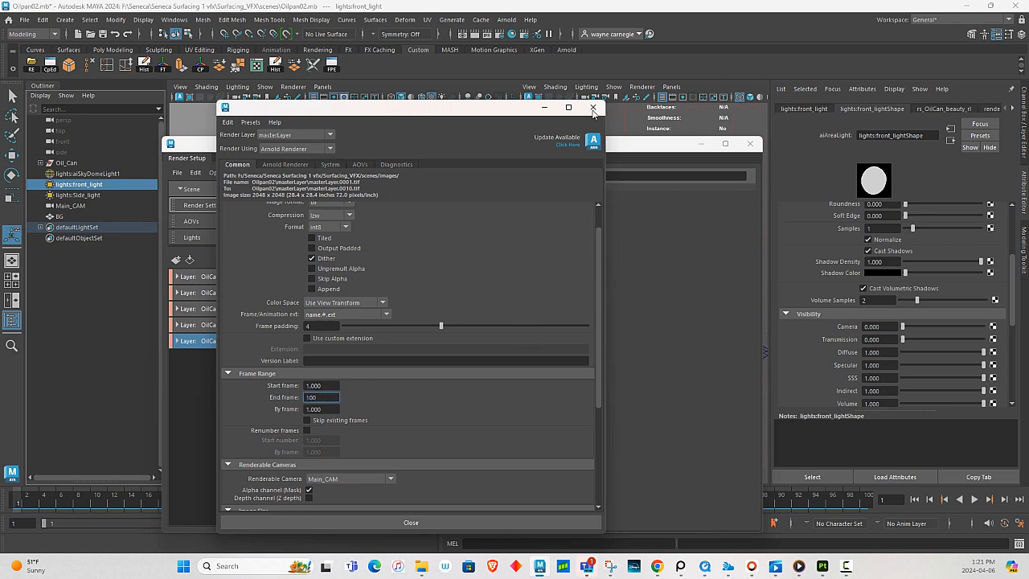
click(594, 107)
click(378, 457)
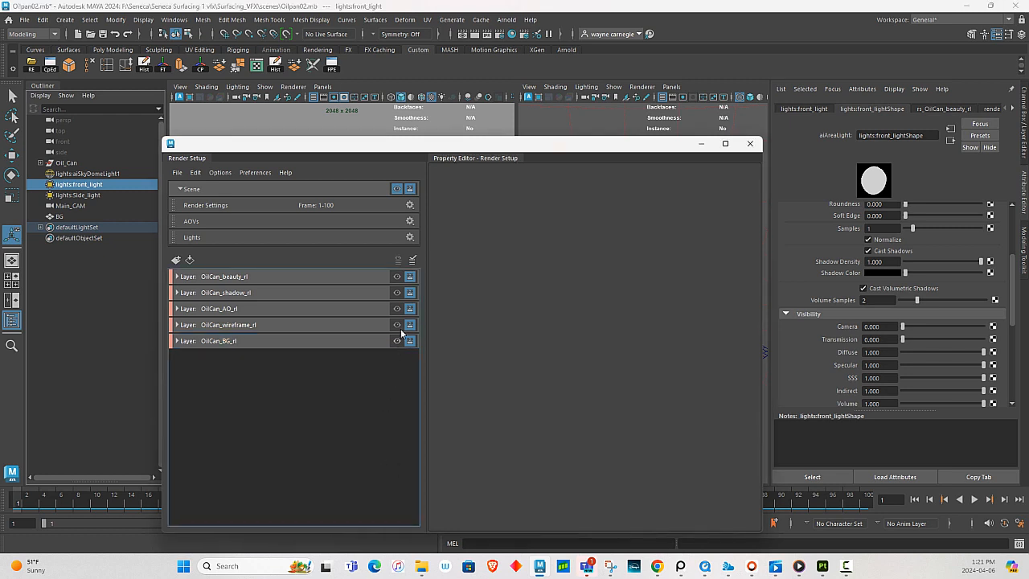
Make OilCan_BG_rl the visible layer and create an absolute override for the End frame in its render settings.
click(396, 341)
click(511, 34)
scroll(366, 392, down, 3)
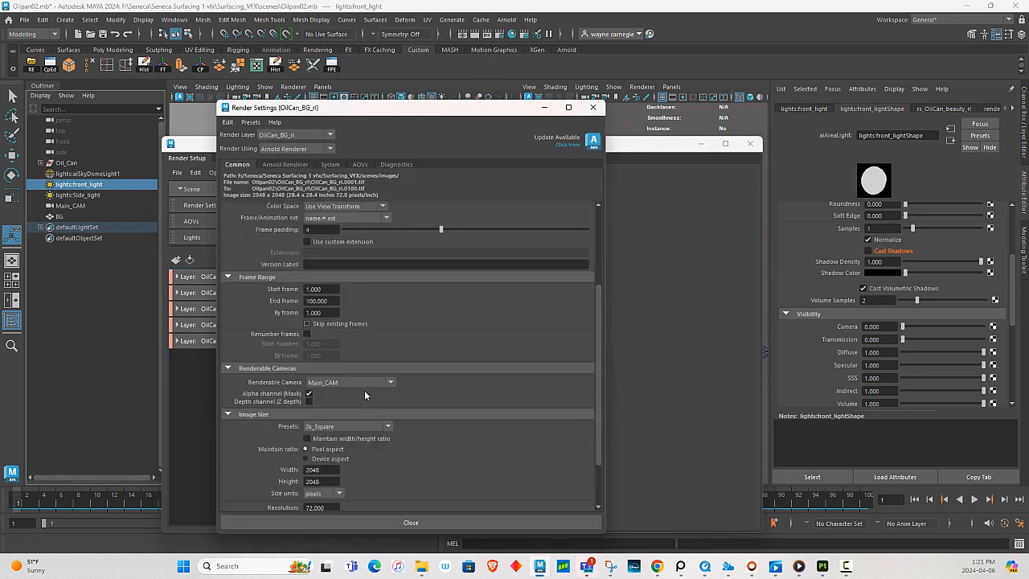
scroll(364, 402, down, 2)
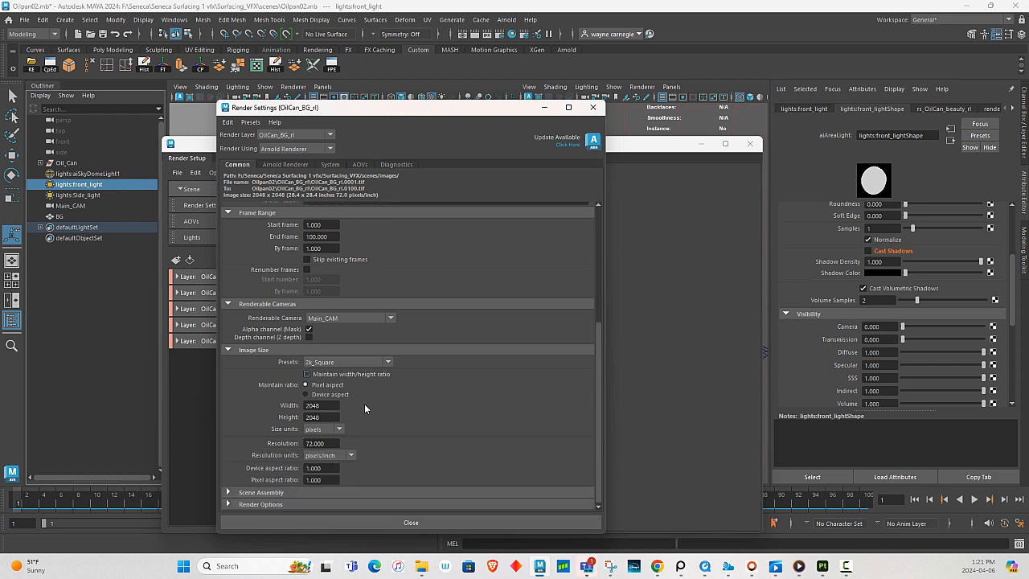
scroll(364, 404, up, 2)
right_click(326, 302)
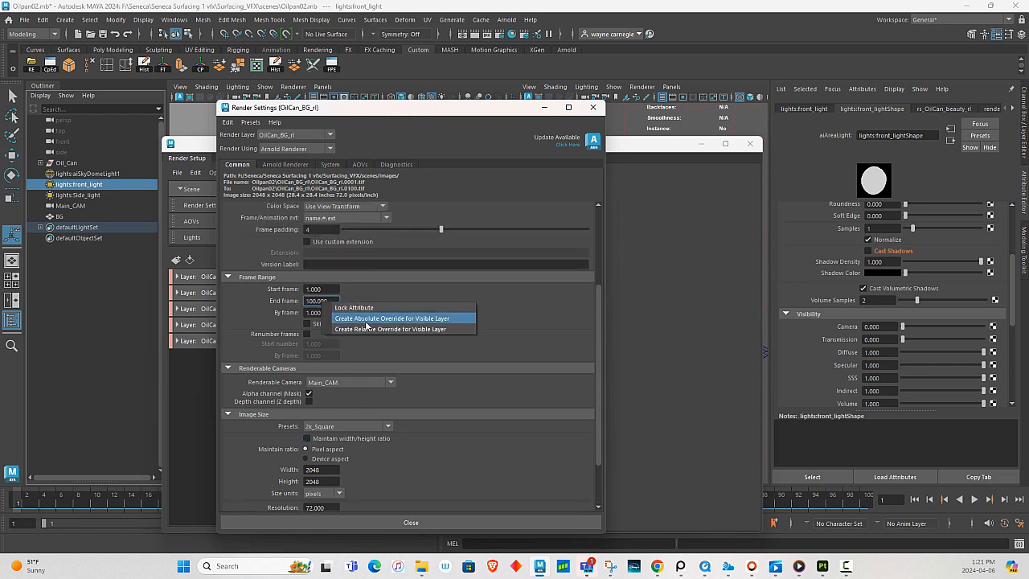
click(366, 320)
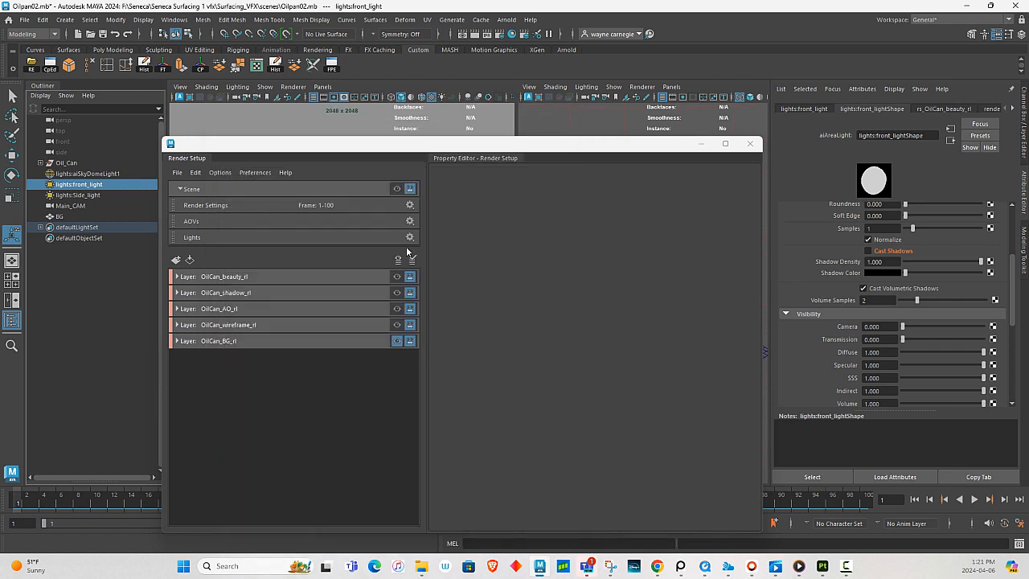
Set the OilCan_BG_rl layer's endFrame override to 1 and collapse the layer.
click(233, 341)
click(178, 341)
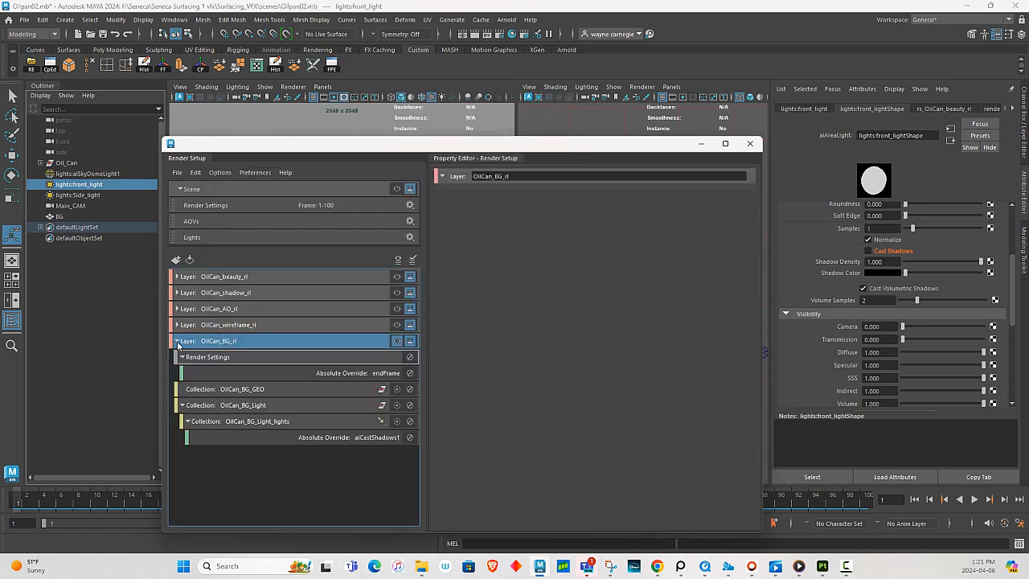
click(309, 373)
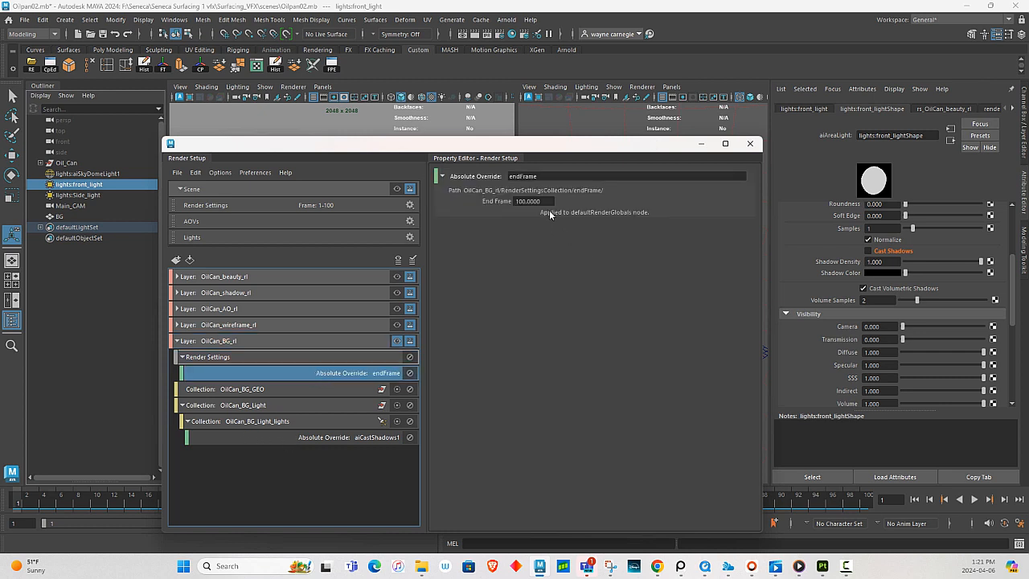
double_click(527, 201)
text(1)
key(Return)
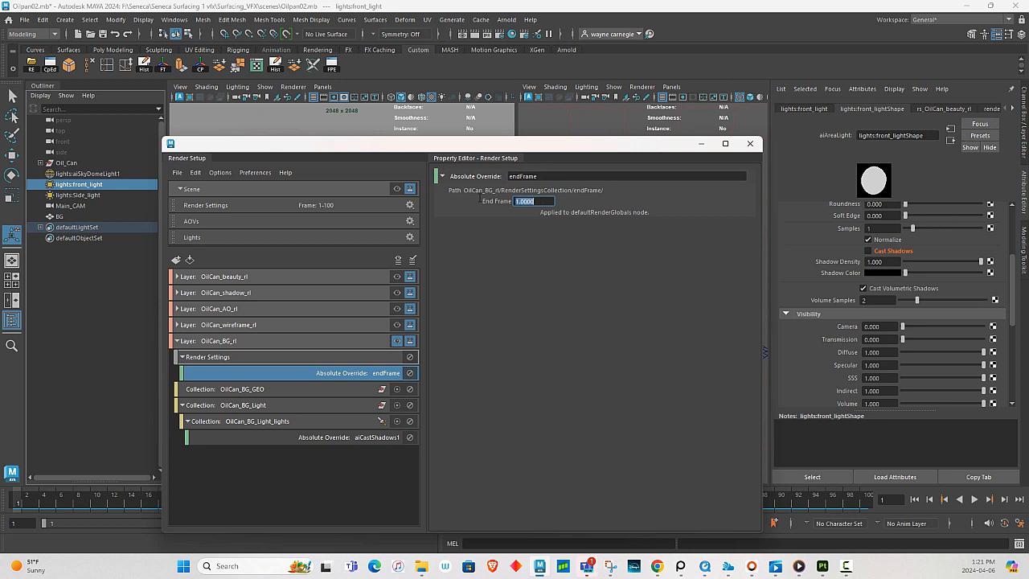
click(183, 357)
click(176, 342)
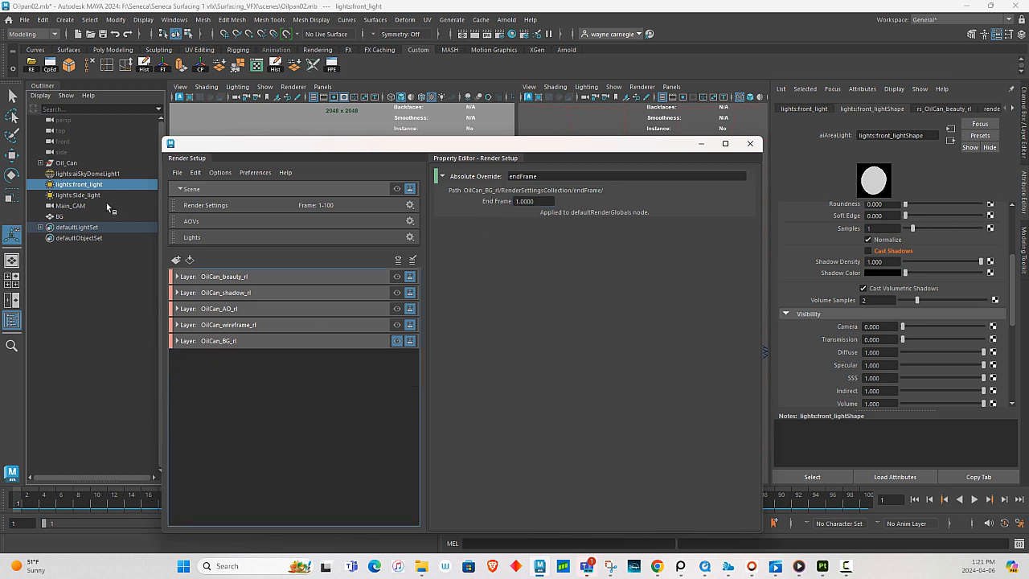
Save the scene and move the Render Setup window aside.
click(25, 19)
click(97, 65)
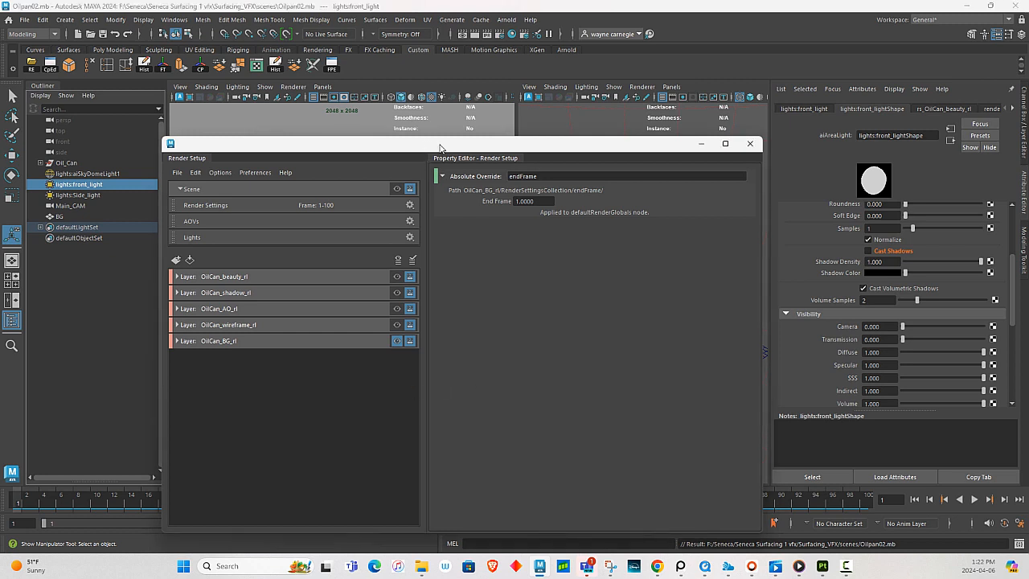
drag(440, 146, 509, 143)
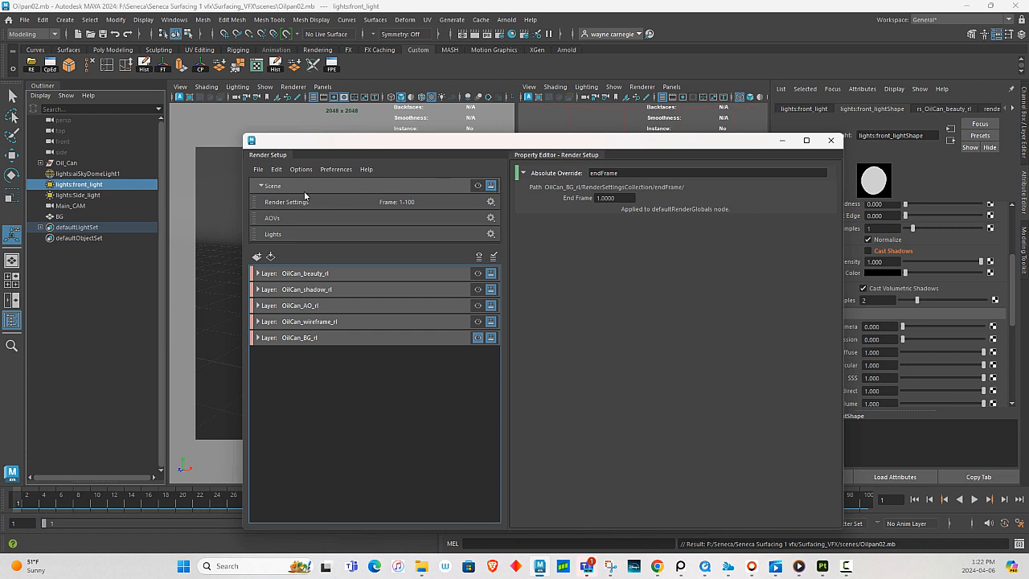
Make the master Scene layer non-renderable and save the scene again.
click(492, 188)
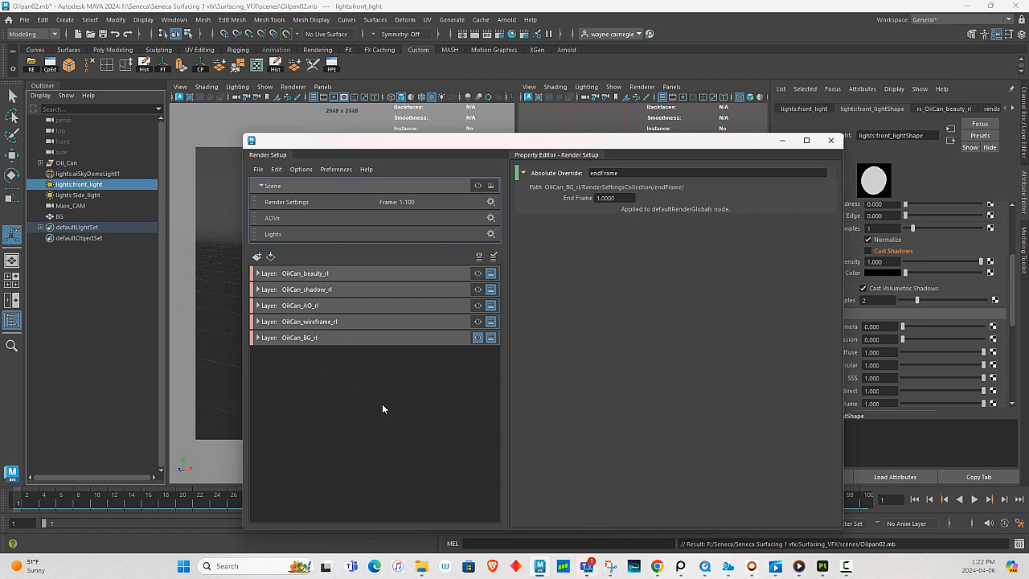
click(24, 20)
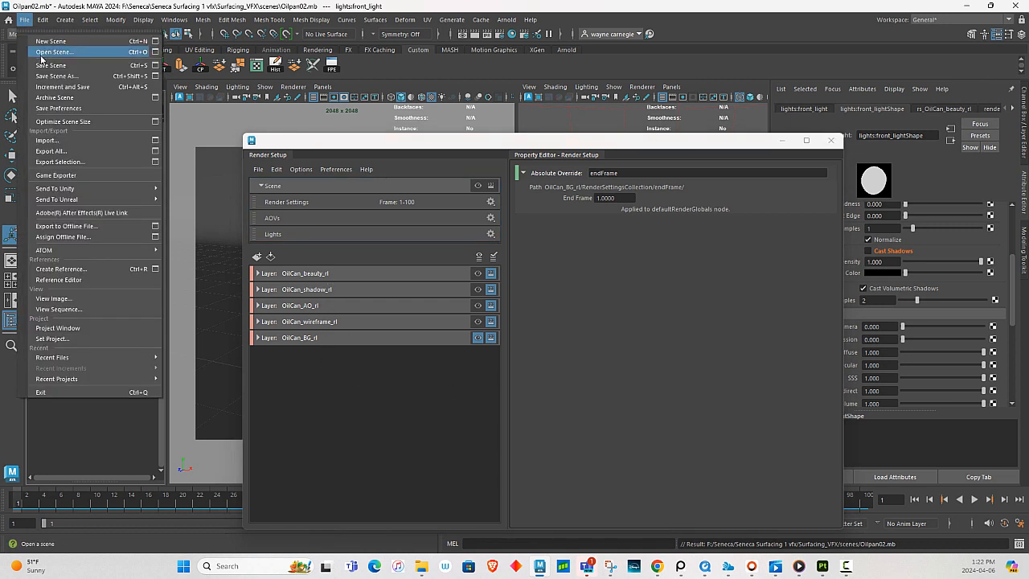
click(50, 66)
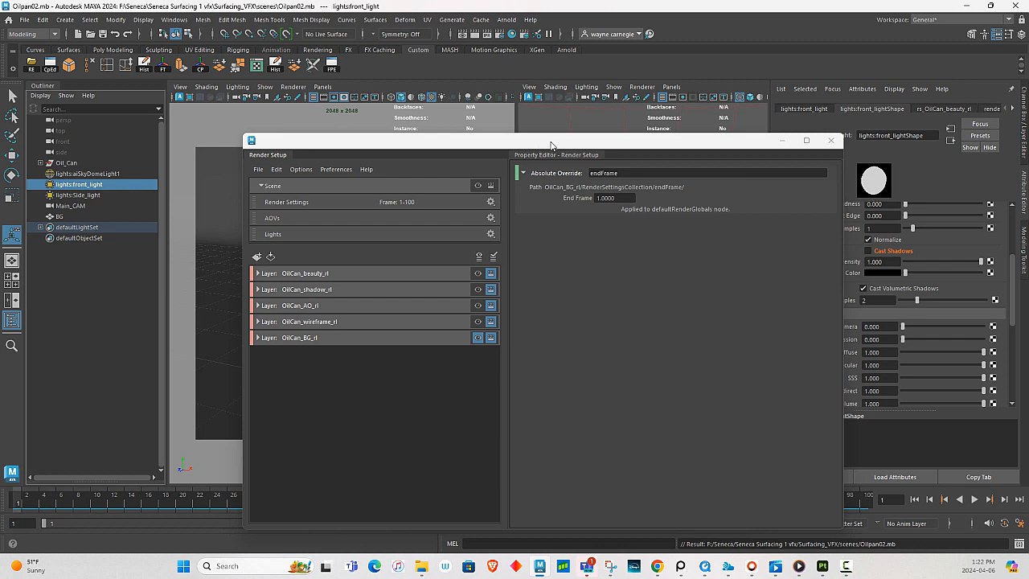
drag(552, 146, 477, 105)
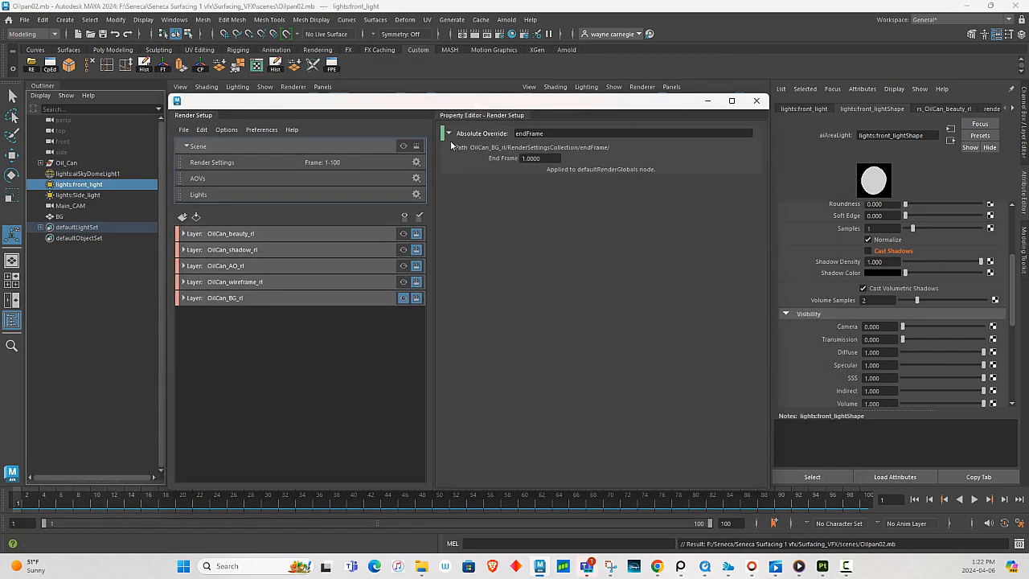
Make the master Scene the visible layer and close the Render Setup window.
click(403, 147)
drag(448, 97, 445, 123)
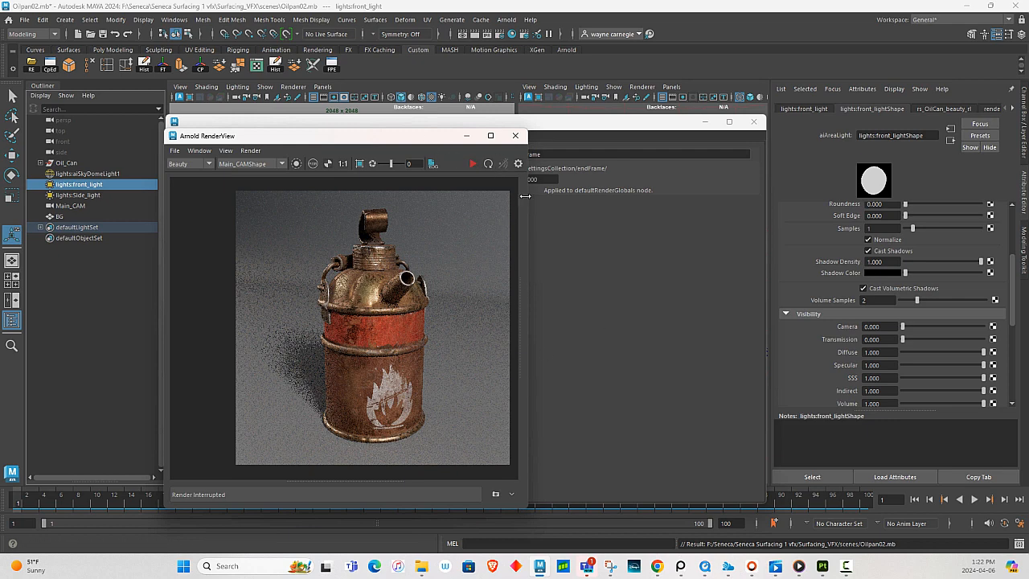
click(754, 122)
Show the display settings in Arnold RenderView and widen its window.
drag(520, 331, 454, 333)
click(200, 152)
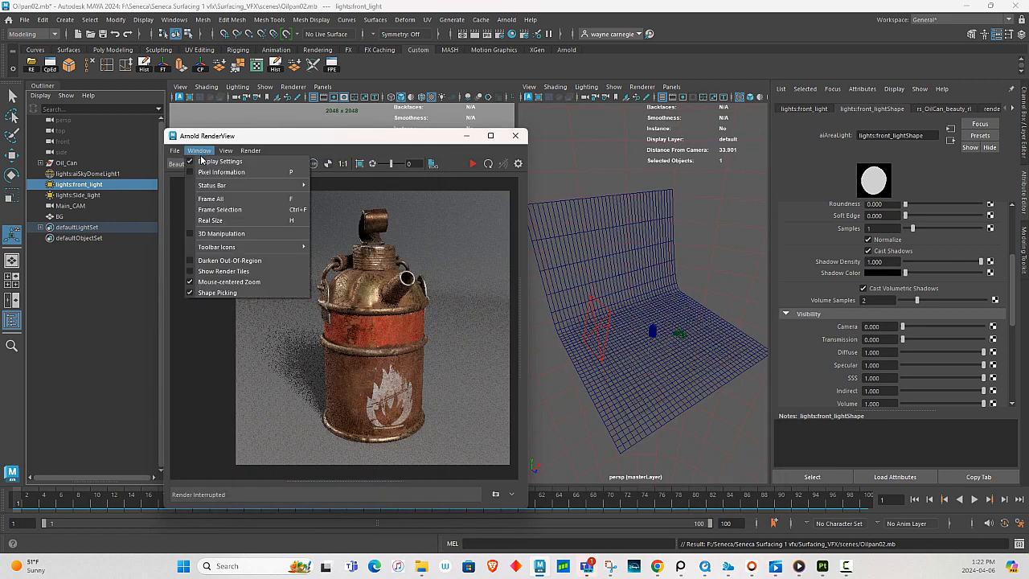
click(200, 151)
click(200, 151)
click(210, 162)
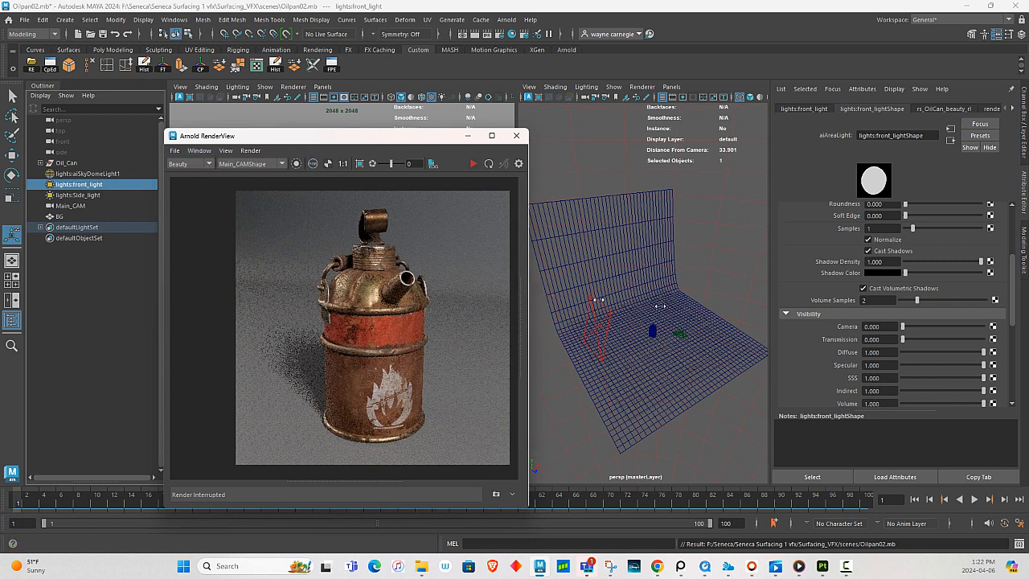
drag(528, 290, 707, 310)
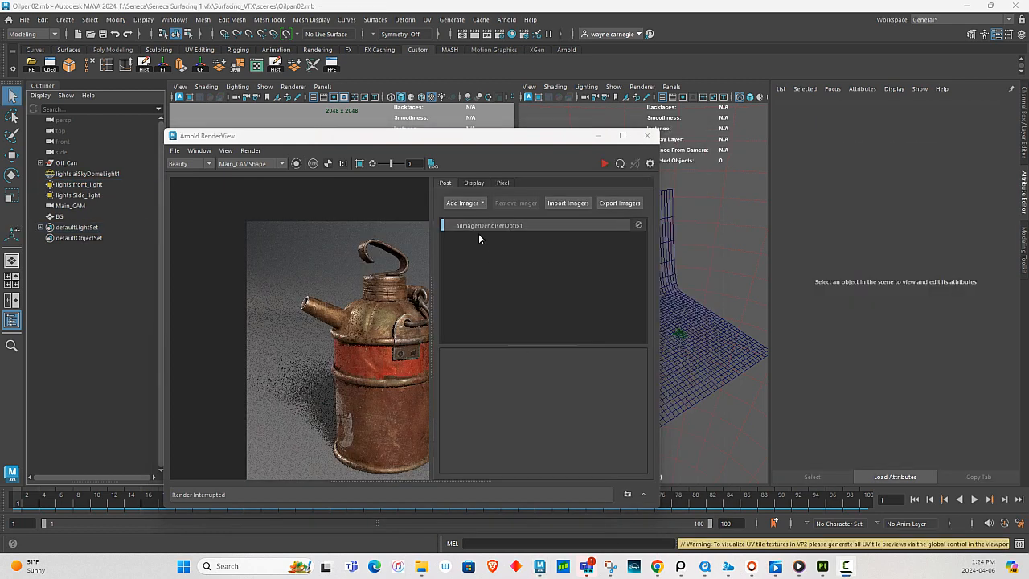
Remove the aiImagerDenoiserOptix1 imager from the post-processing list in Arnold RenderView.
click(467, 227)
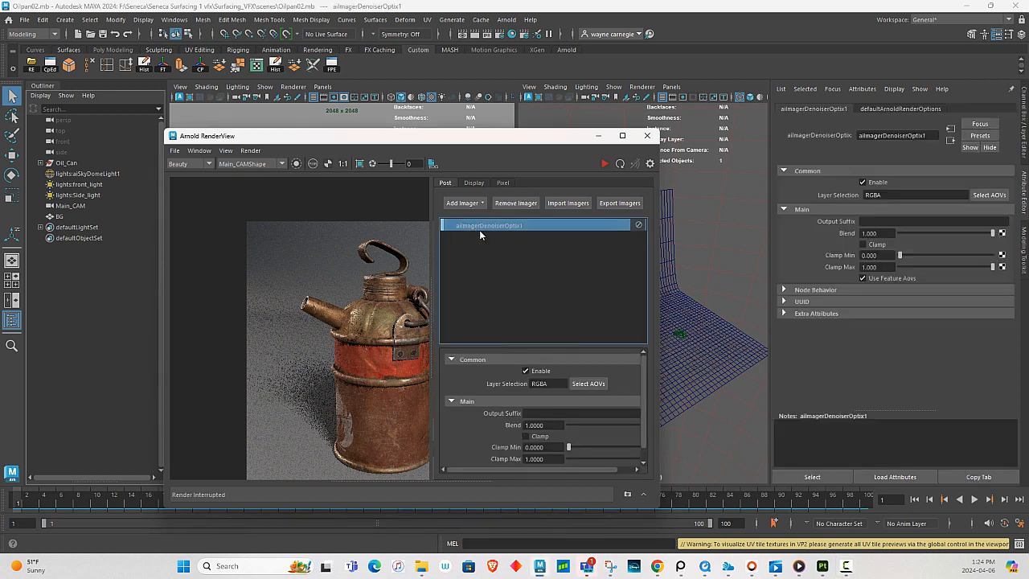
right_click(478, 224)
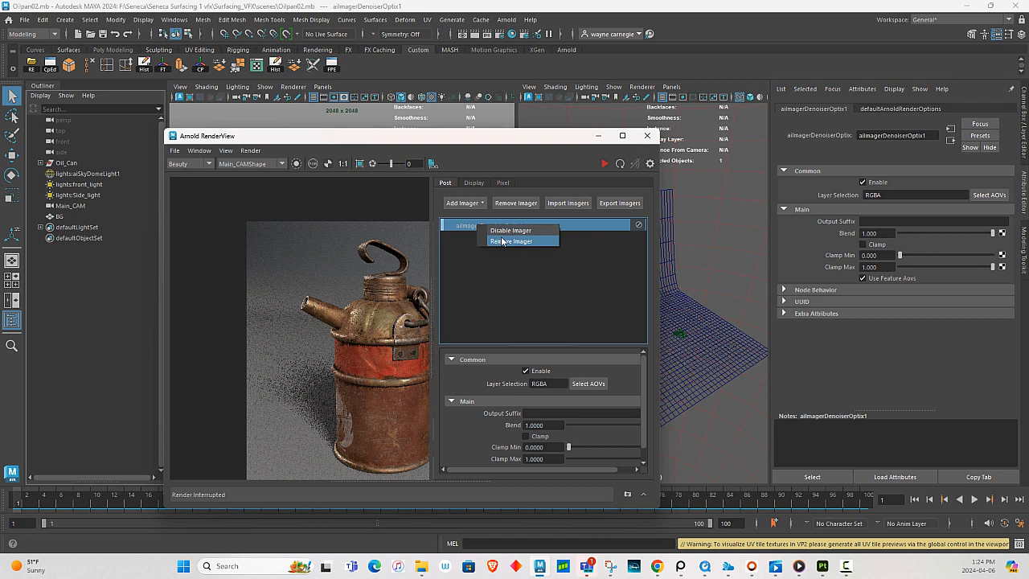
click(507, 241)
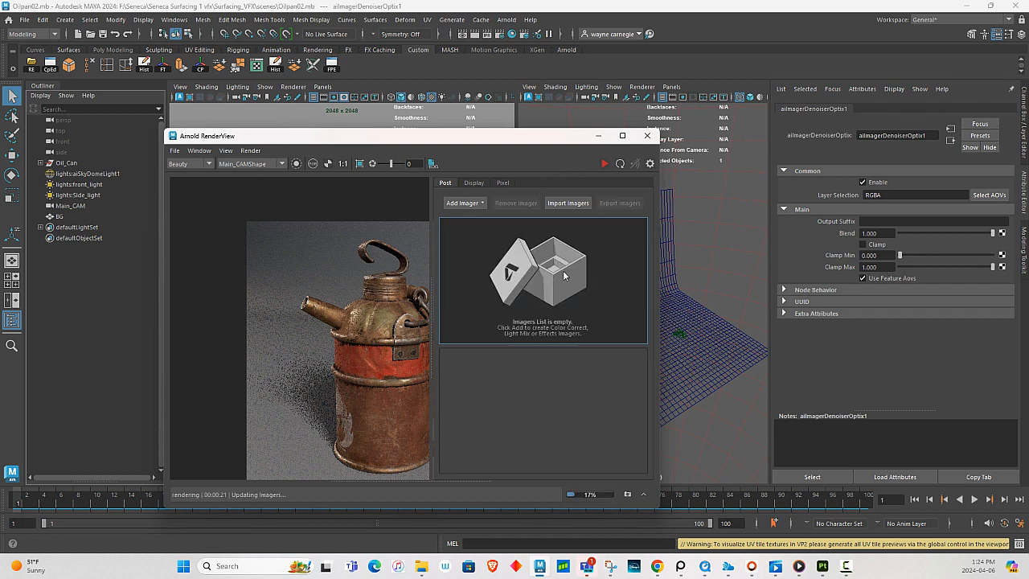
Switch to a new File Explorer window and browse the folders on Seagate Portable Drive (F:).
click(421, 569)
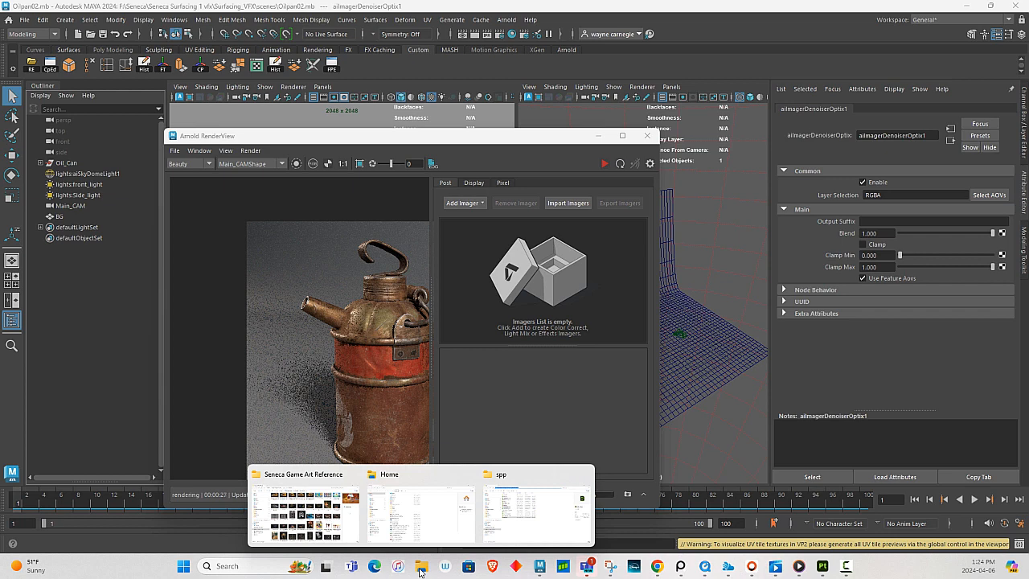
right_click(421, 569)
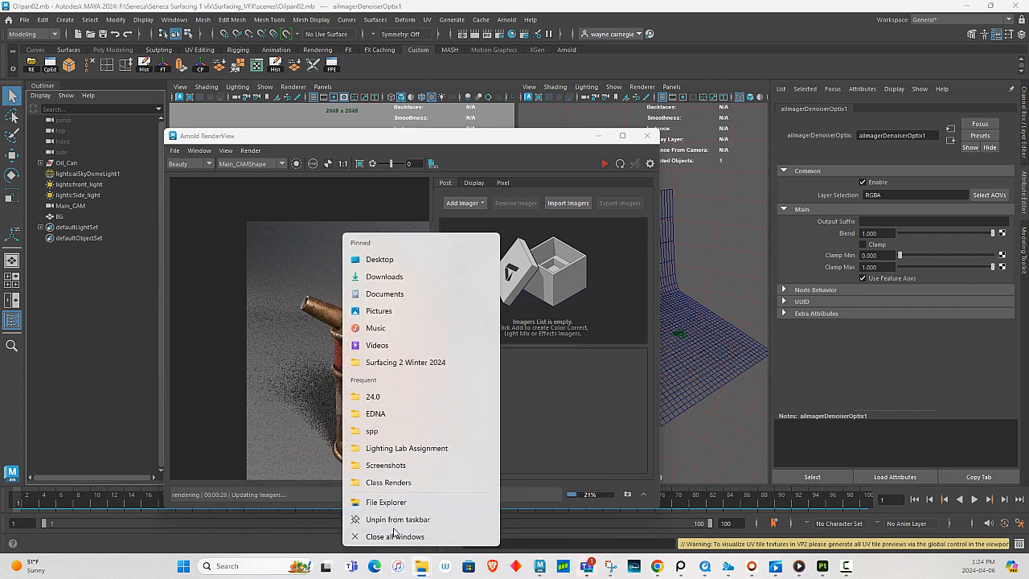
click(378, 501)
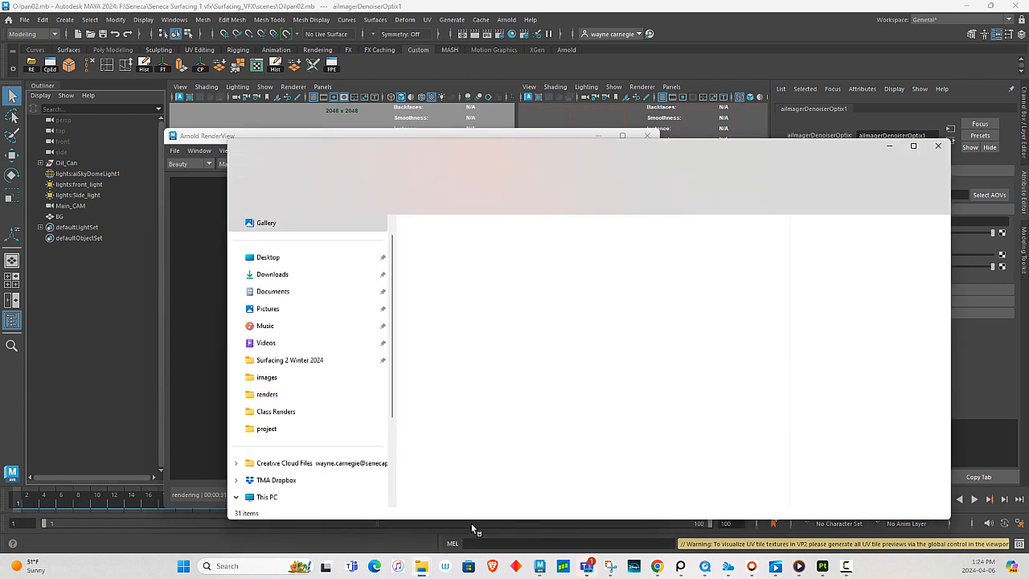
scroll(319, 473, down, 3)
click(326, 447)
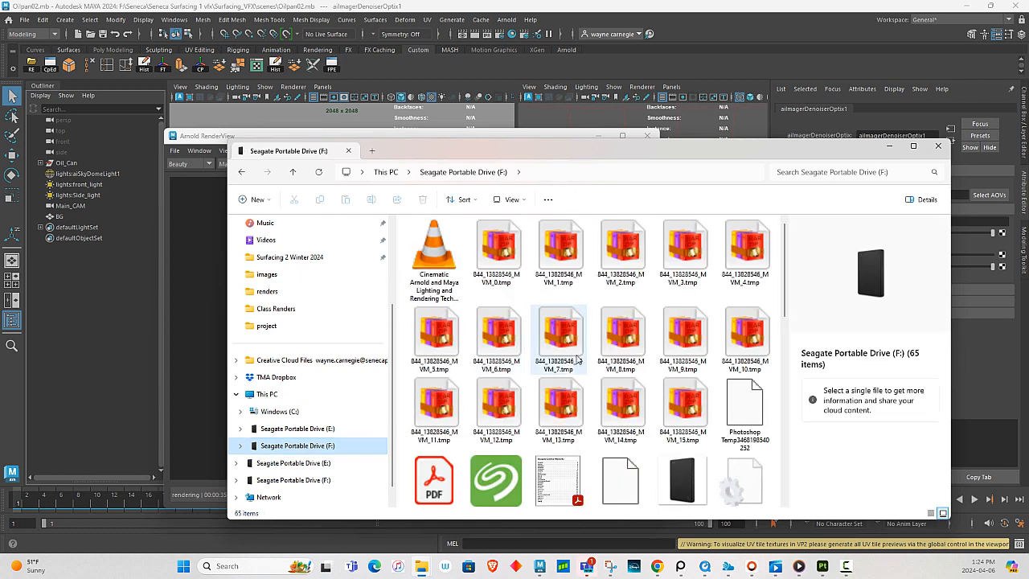
scroll(577, 360, down, 10)
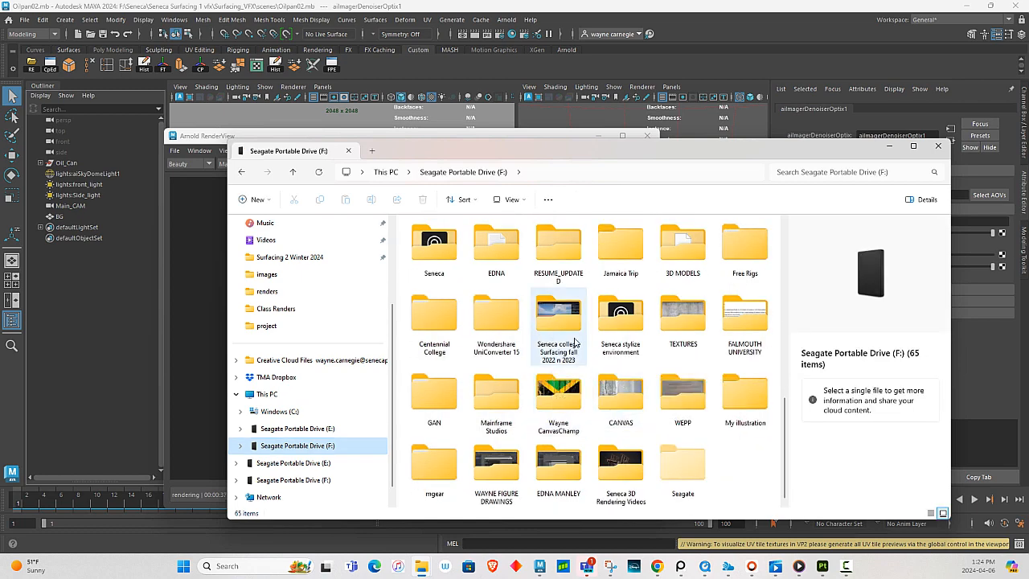